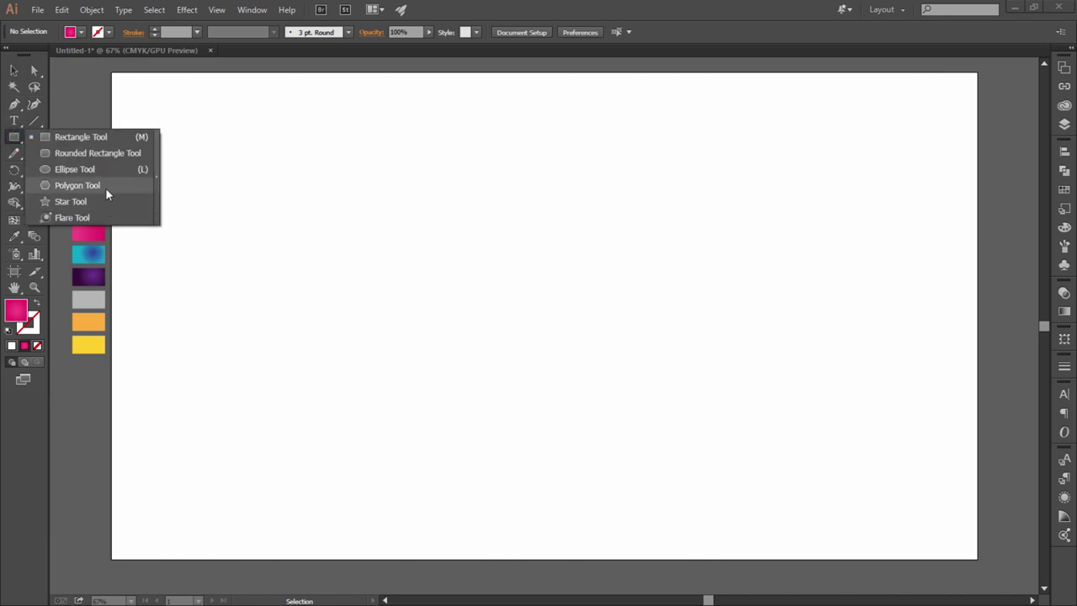
Step: Draw a large circle at the artboard centre and fill it with the cyan-blue radial gradient
drag(24, 145, 106, 171)
click(486, 300)
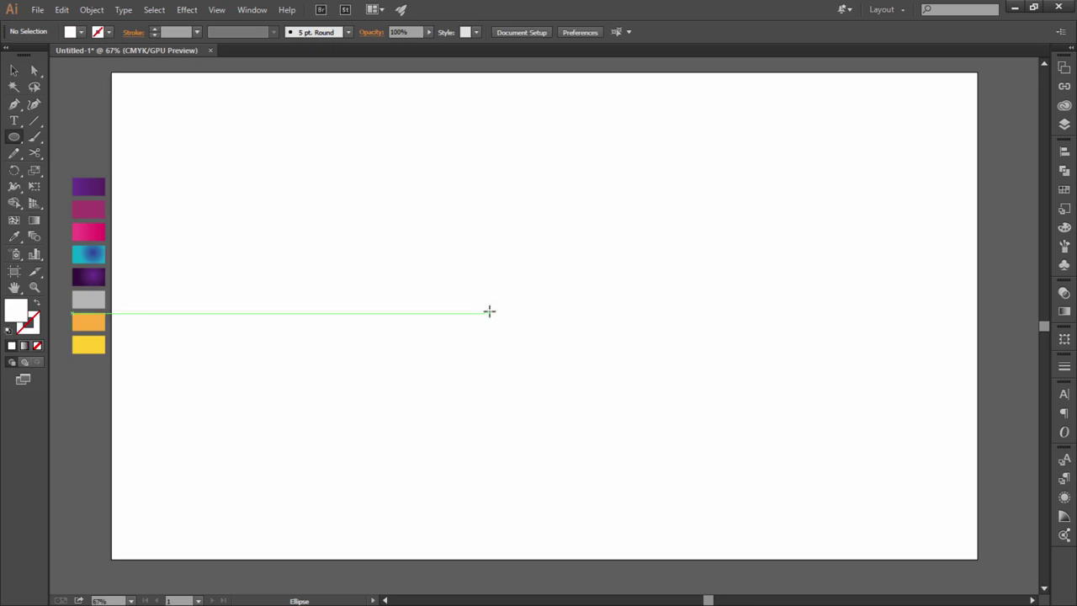
drag(488, 306, 597, 432)
key(i)
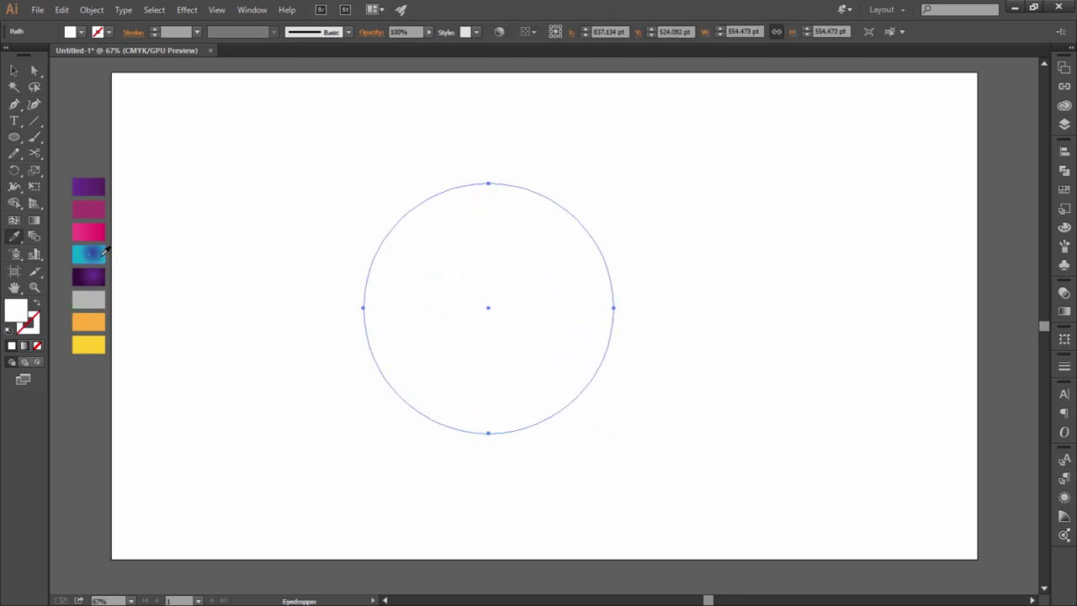
click(101, 255)
Step: Reposition and resize the gradient so its dark centre sits up and to the right
key(g)
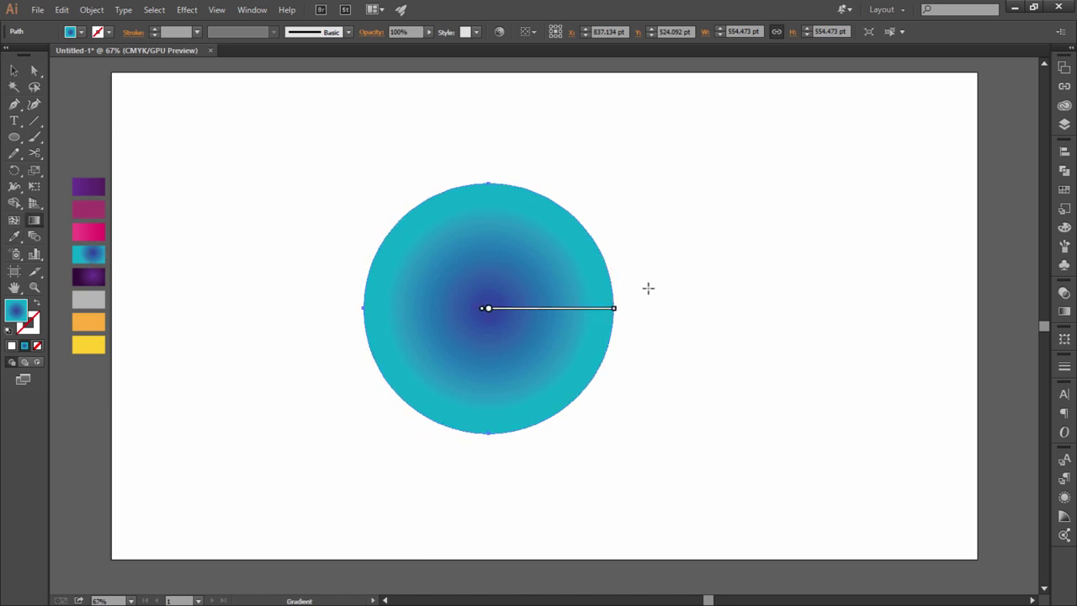
drag(534, 236, 392, 333)
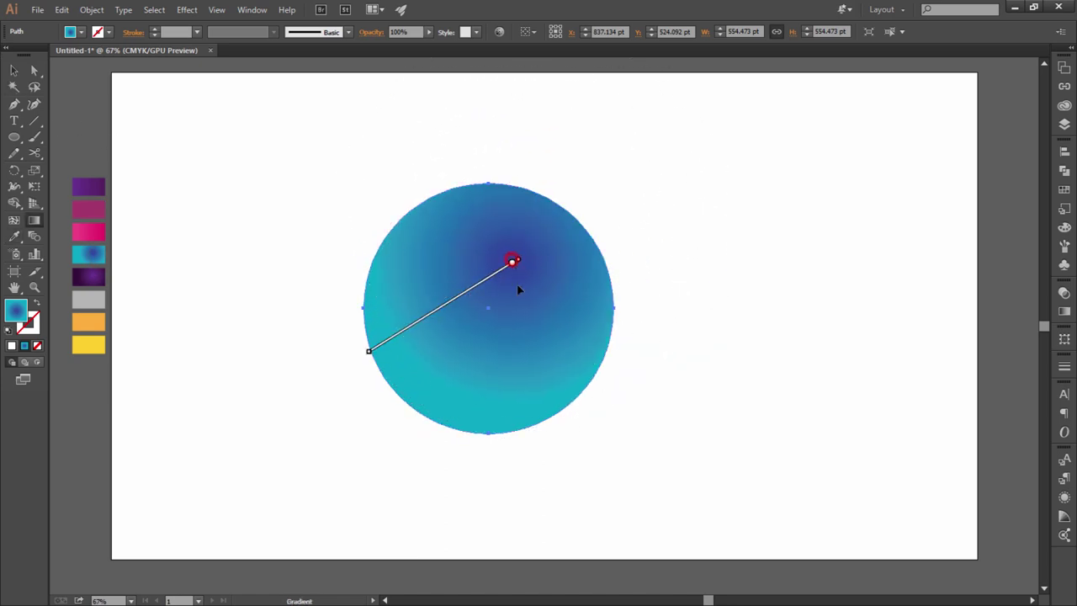
drag(522, 291, 450, 360)
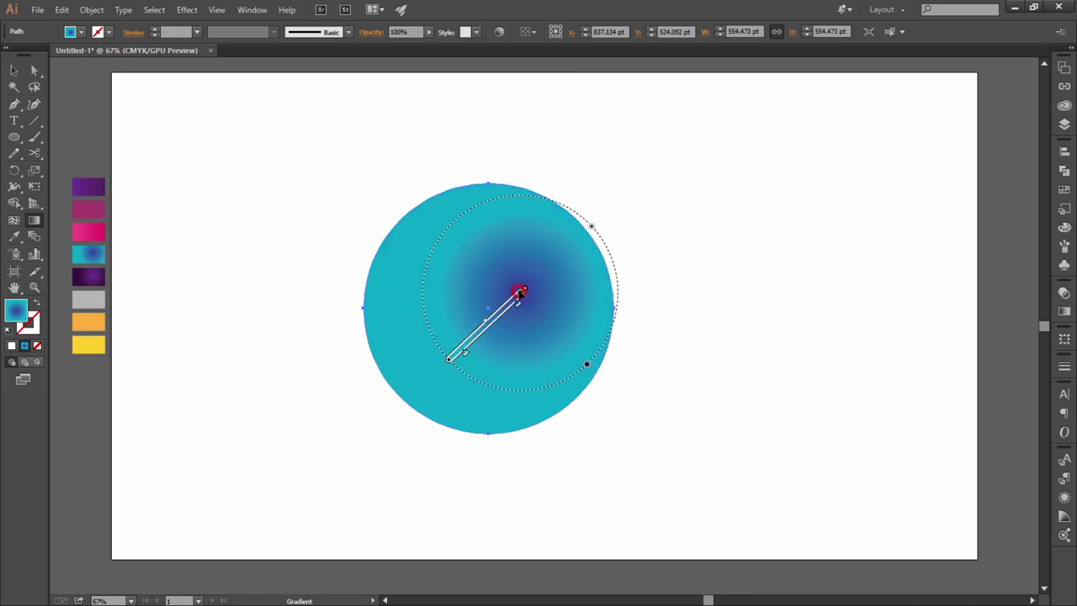
drag(520, 292, 528, 292)
drag(457, 362, 408, 394)
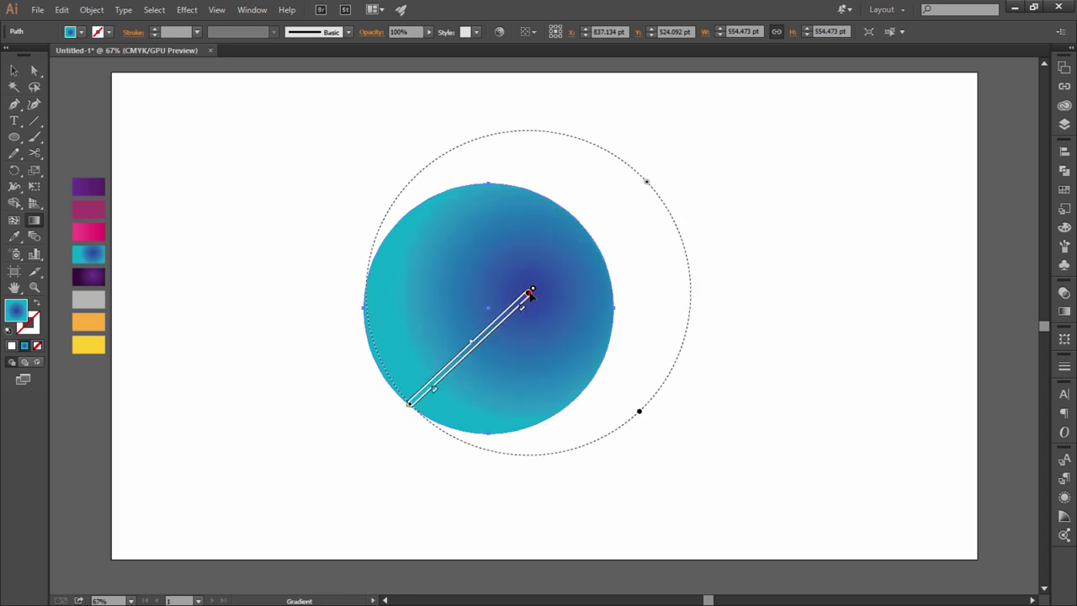
drag(527, 292, 542, 281)
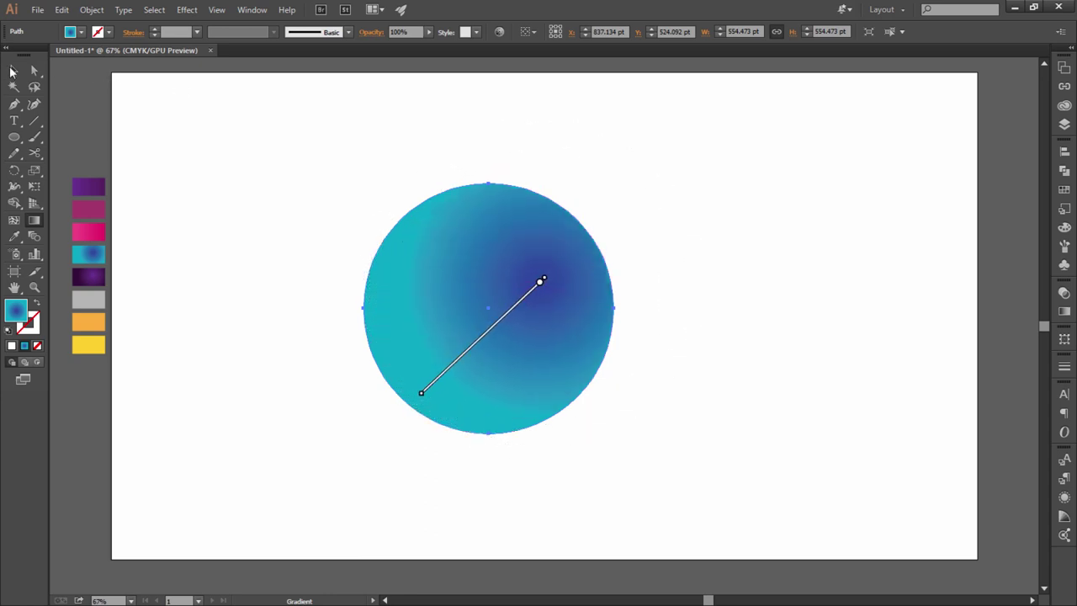
click(11, 72)
click(328, 115)
click(579, 455)
click(550, 386)
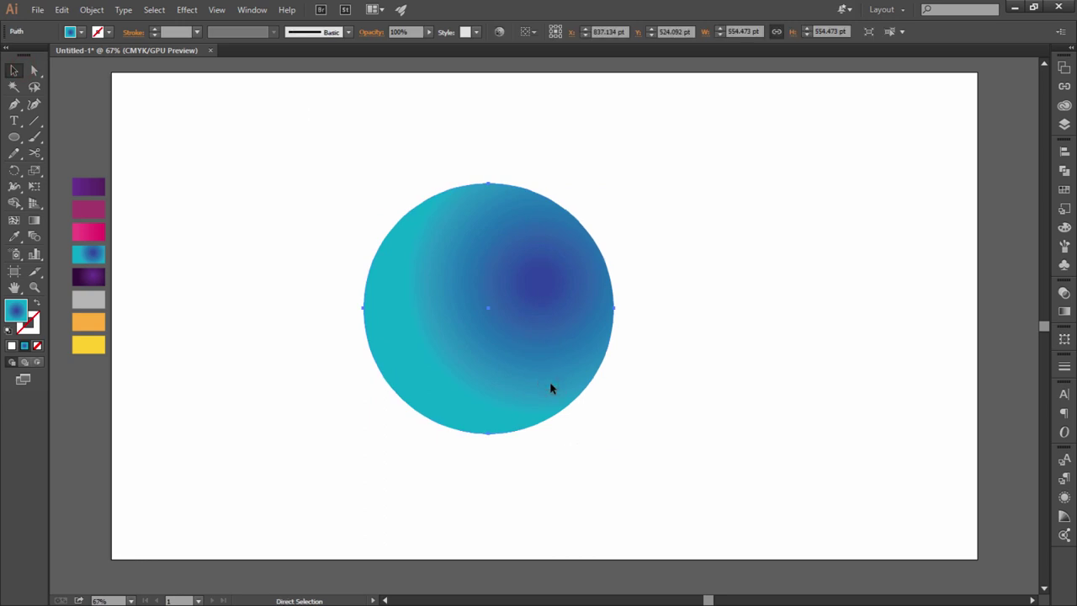
key(v)
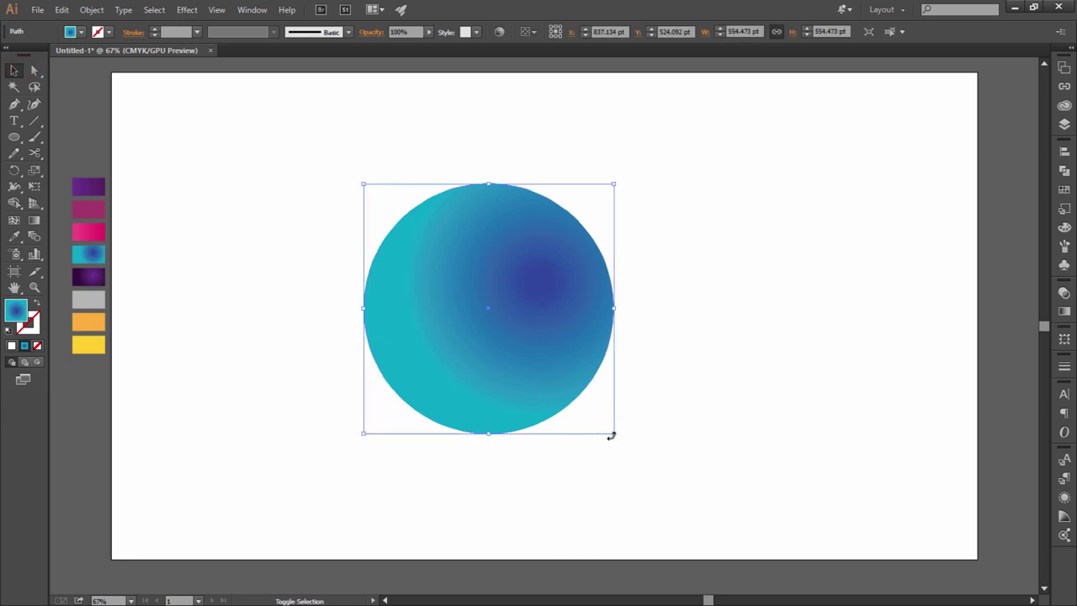
Step: Scale a copy of the circle down to 453.73 pt inside it and fill it light grey
drag(612, 432, 592, 427)
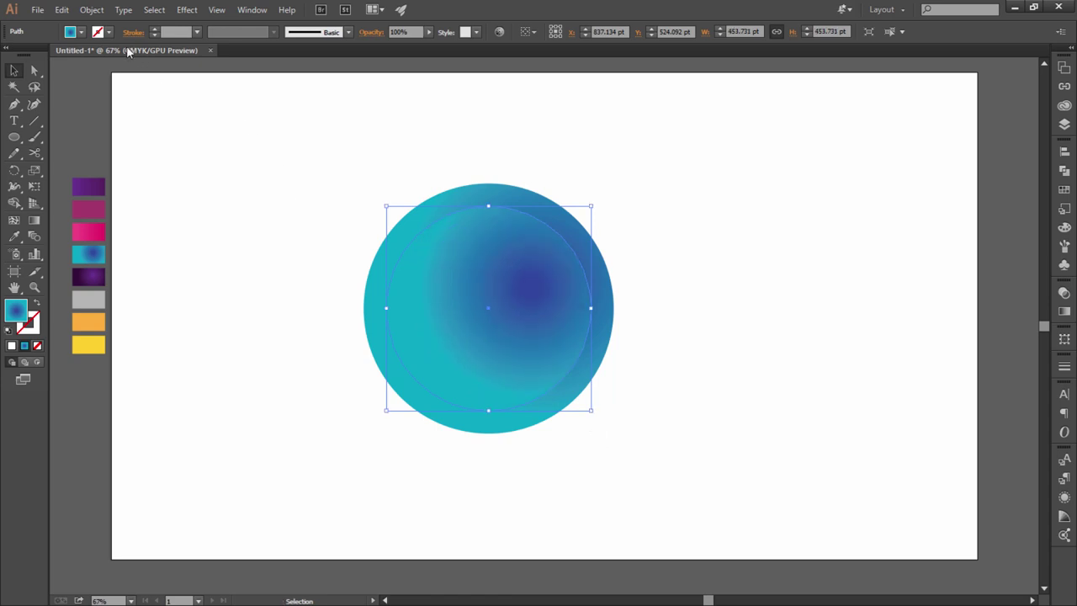
click(82, 32)
click(319, 105)
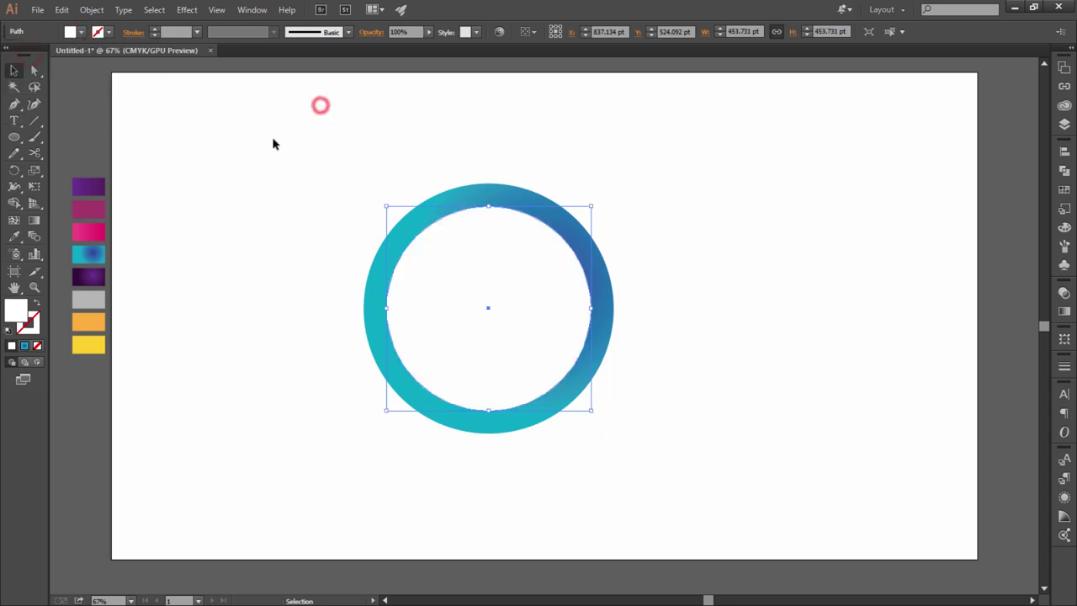
click(348, 162)
click(606, 334)
click(524, 320)
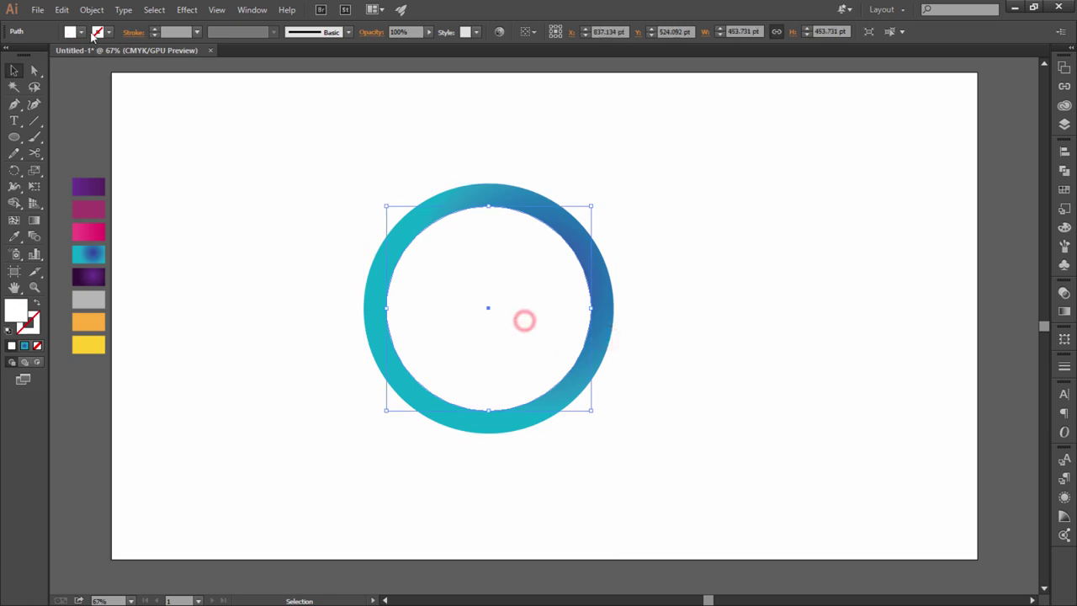
click(78, 33)
click(113, 99)
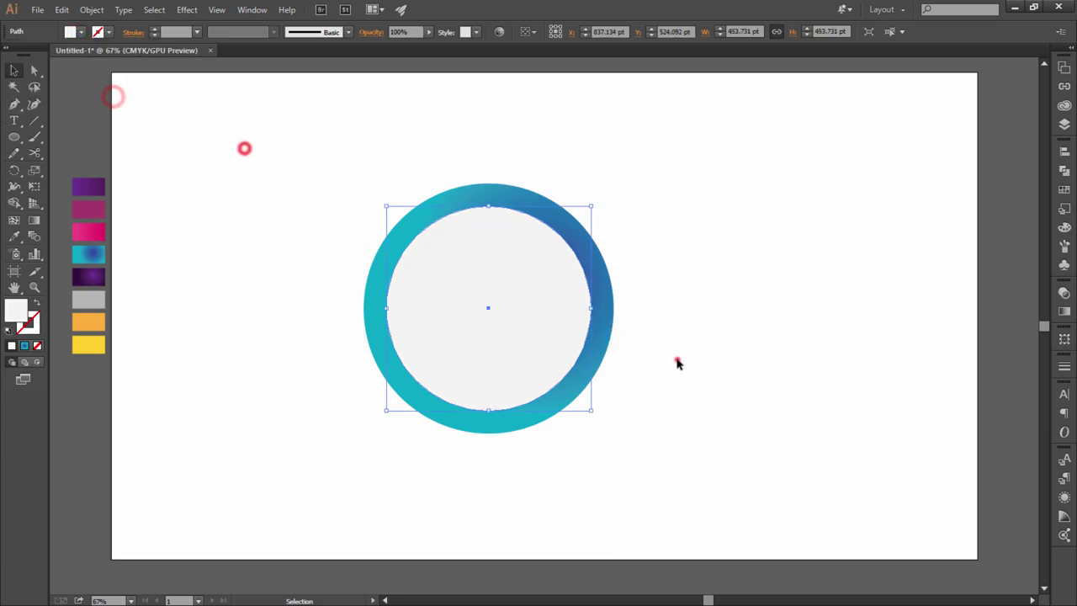
click(676, 360)
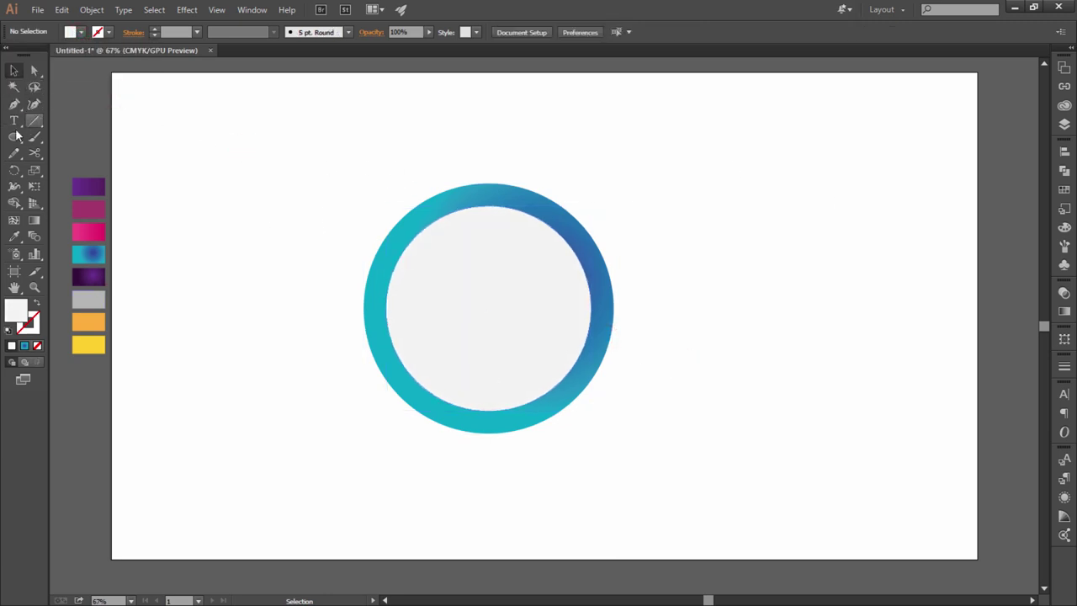
mouse_move(15, 137)
mouse_down()
mouse_move(65, 152)
mouse_move(80, 136)
mouse_up()
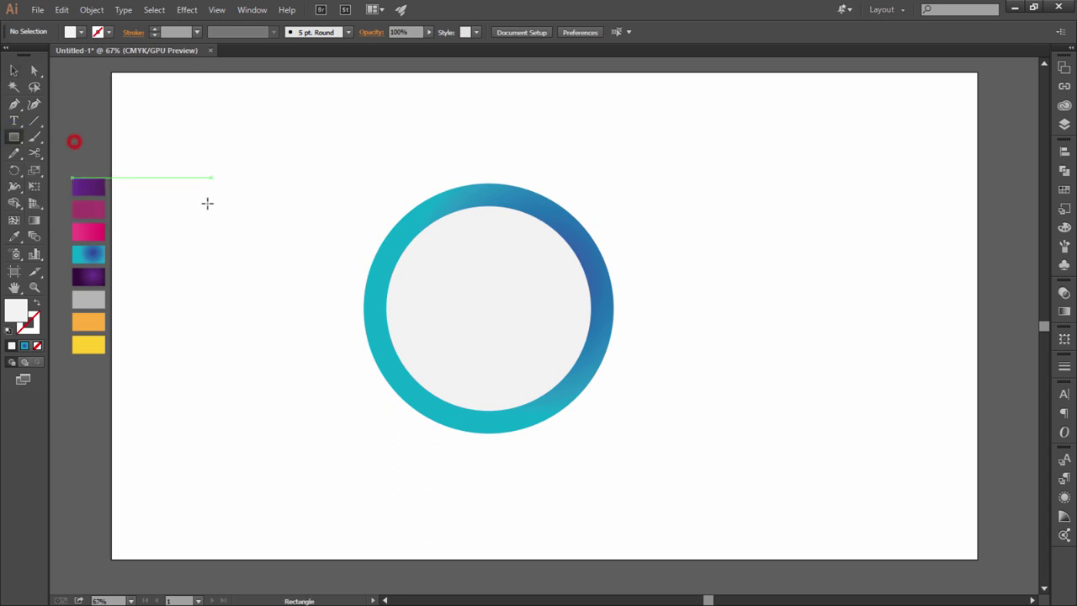
Step: Draw a fully rounded rectangle pill and fill it with the purple gradient
drag(190, 187, 345, 226)
click(34, 70)
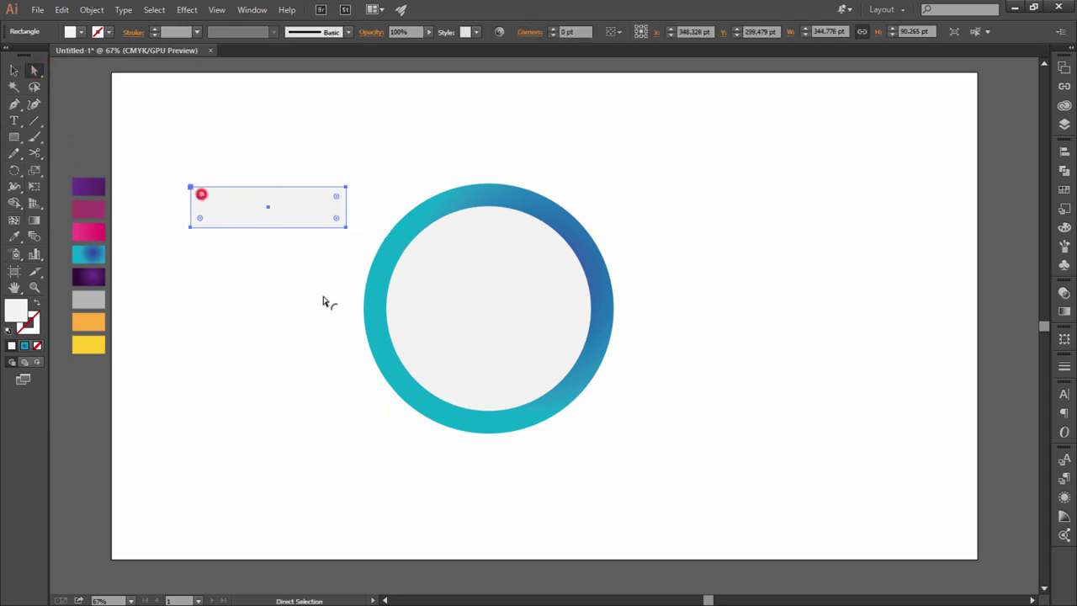
click(12, 72)
click(188, 104)
click(217, 204)
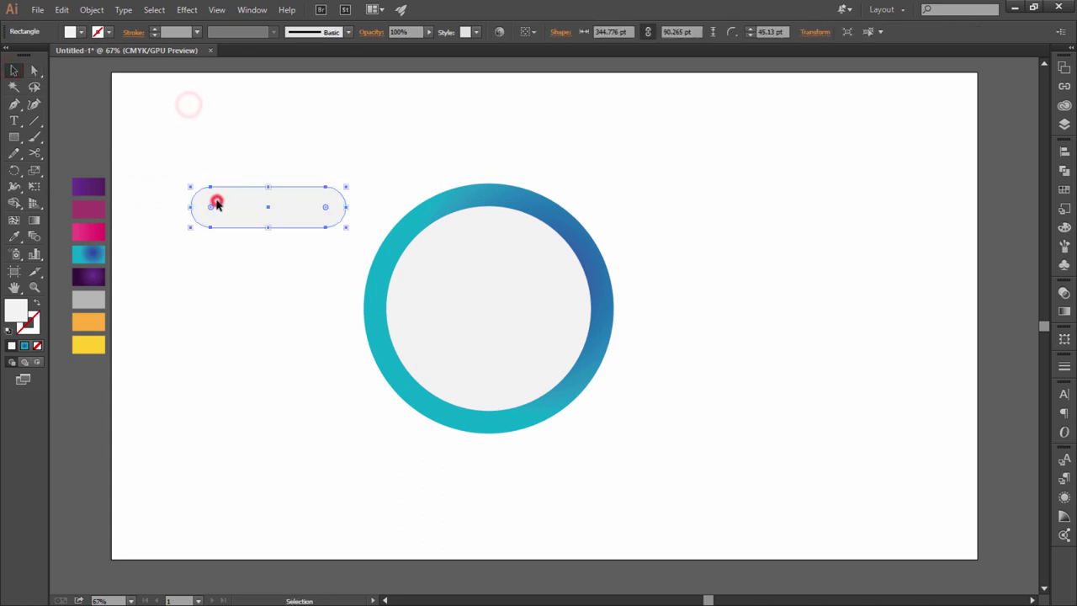
click(103, 187)
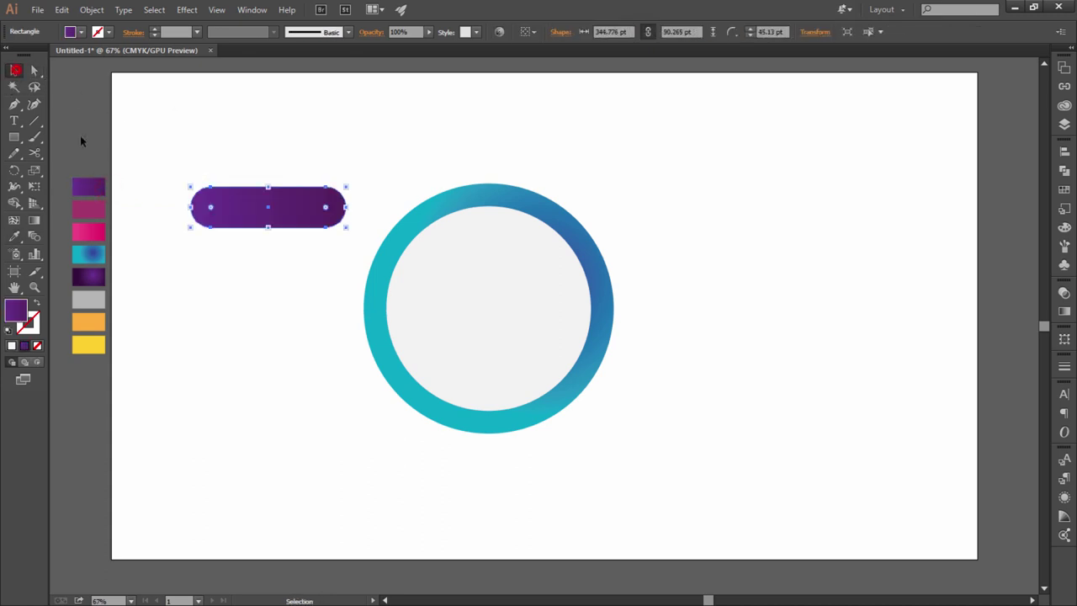
click(158, 162)
click(264, 217)
Step: Make the pill's gradient run top to bottom, then move it inside the ring and widen it
key(g)
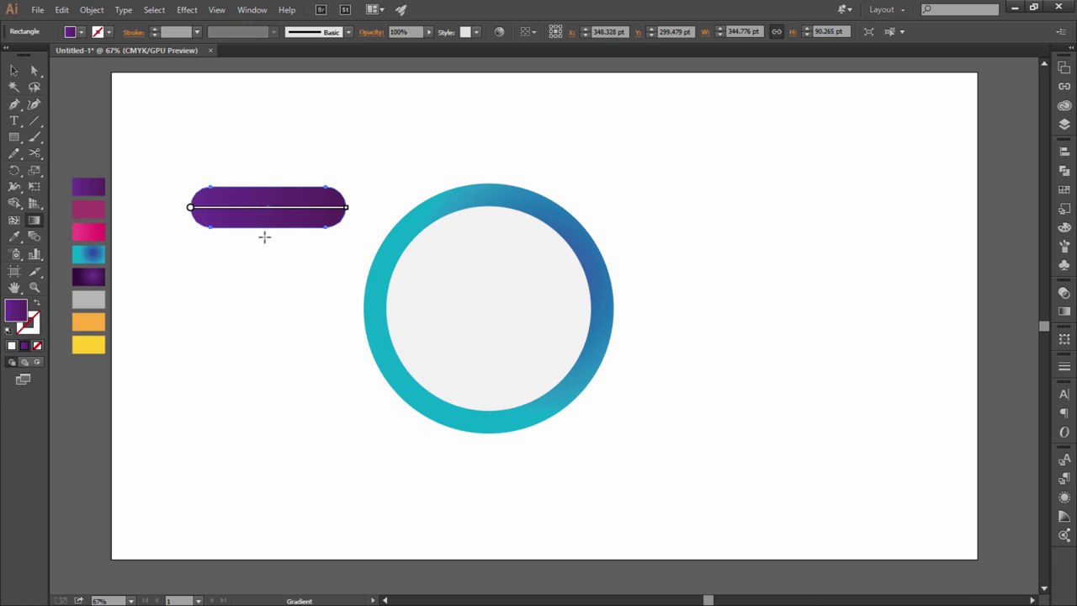
mouse_move(265, 230)
mouse_down()
mouse_move(269, 199)
mouse_move(274, 244)
mouse_move(272, 220)
mouse_up()
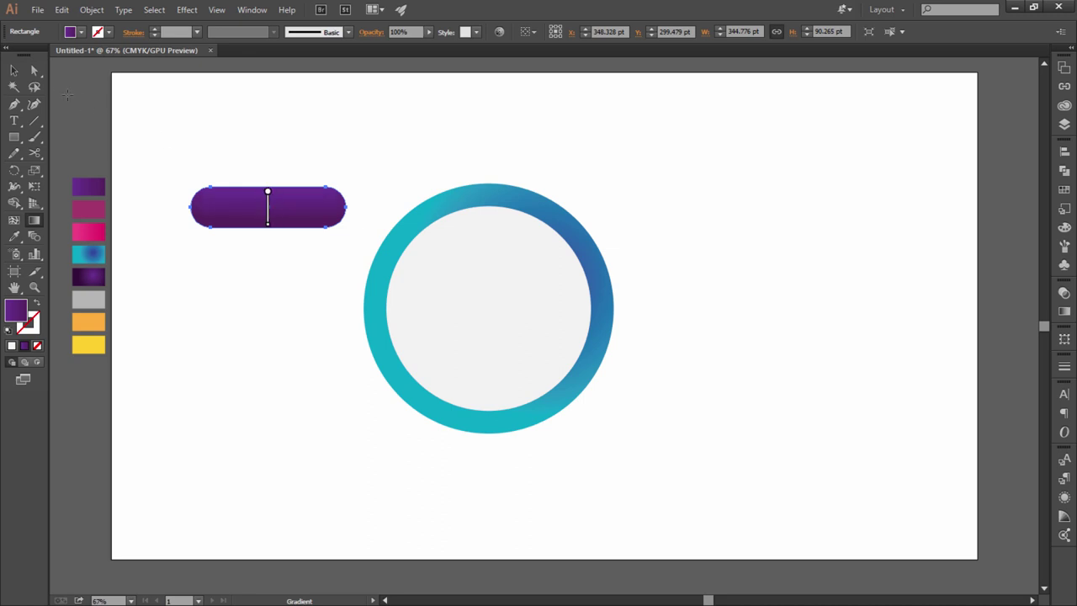
key(v)
click(86, 78)
mouse_move(283, 224)
mouse_down()
mouse_move(490, 279)
mouse_move(572, 269)
mouse_move(562, 264)
mouse_move(591, 284)
mouse_move(625, 272)
mouse_up()
click(478, 289)
click(657, 230)
scroll(682, 313, up, 1)
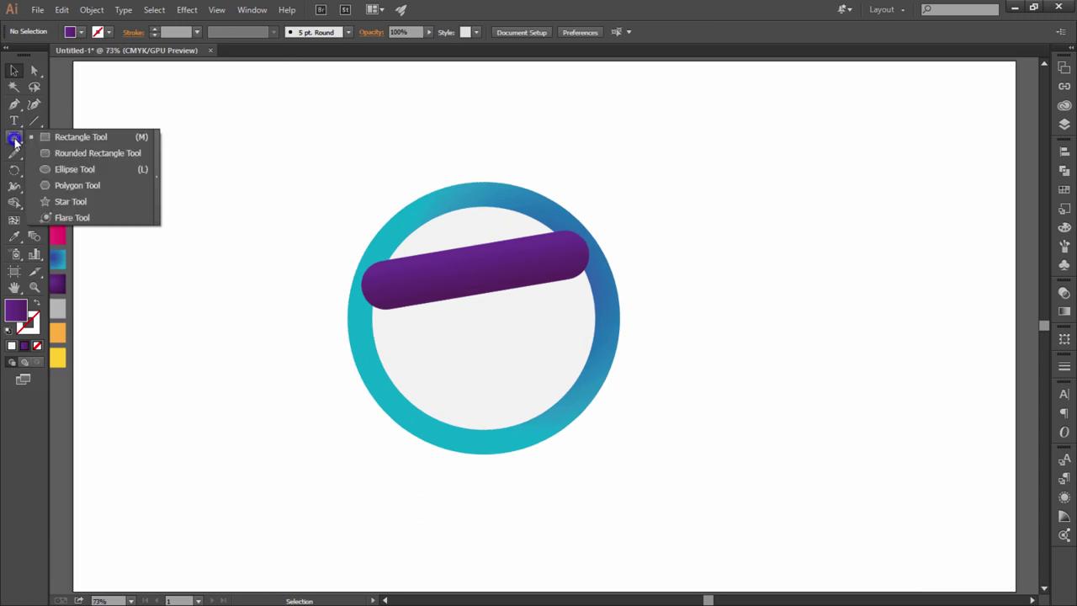
Step: Draw a wide rectangle over the ring's lower half and tilt it about 10.83°
drag(17, 144, 65, 136)
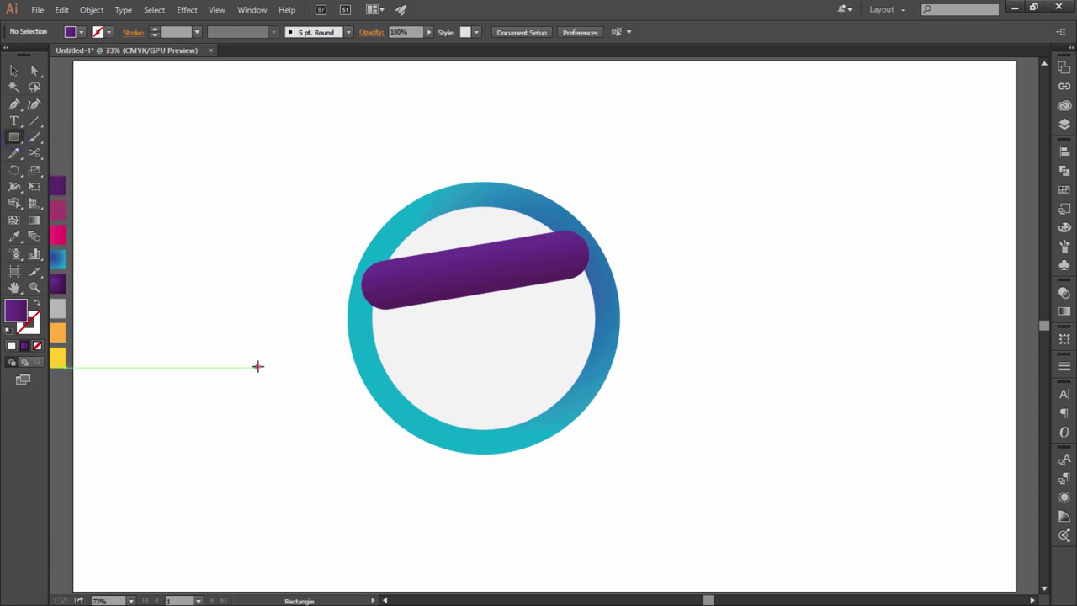
drag(257, 367, 582, 455)
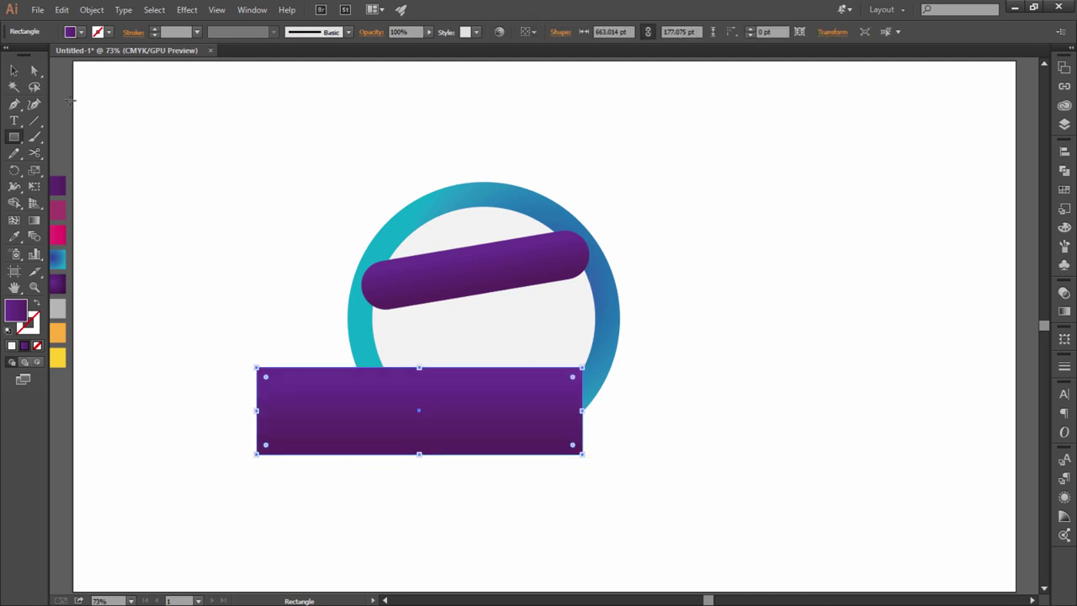
click(15, 70)
click(119, 159)
click(393, 418)
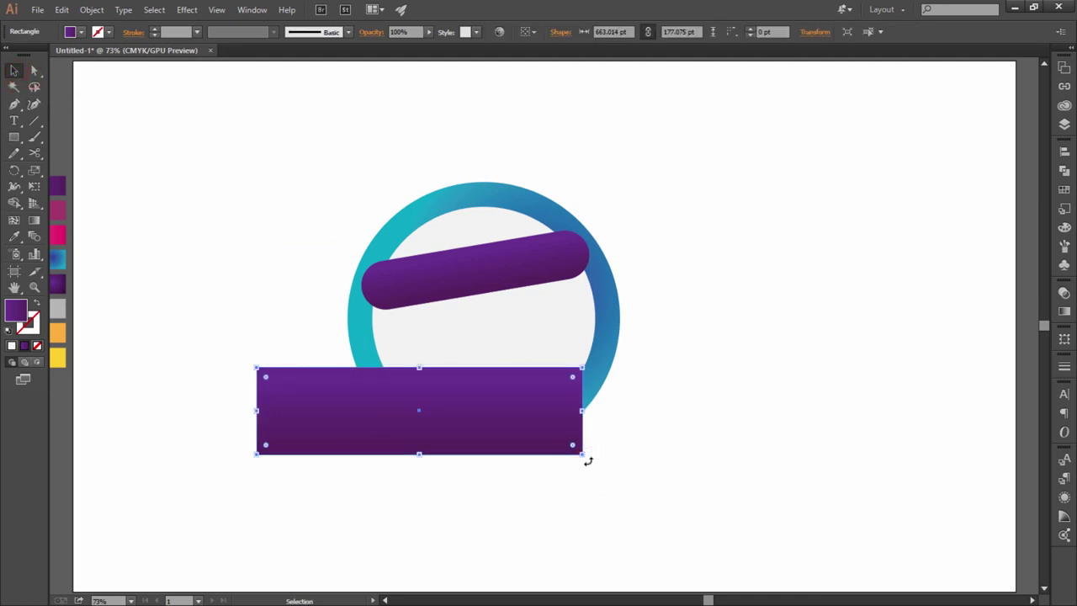
drag(588, 461, 601, 426)
Step: Move the tilted rectangle up and right onto the ring and fill it with the pink chip colour
drag(517, 411, 588, 362)
click(781, 296)
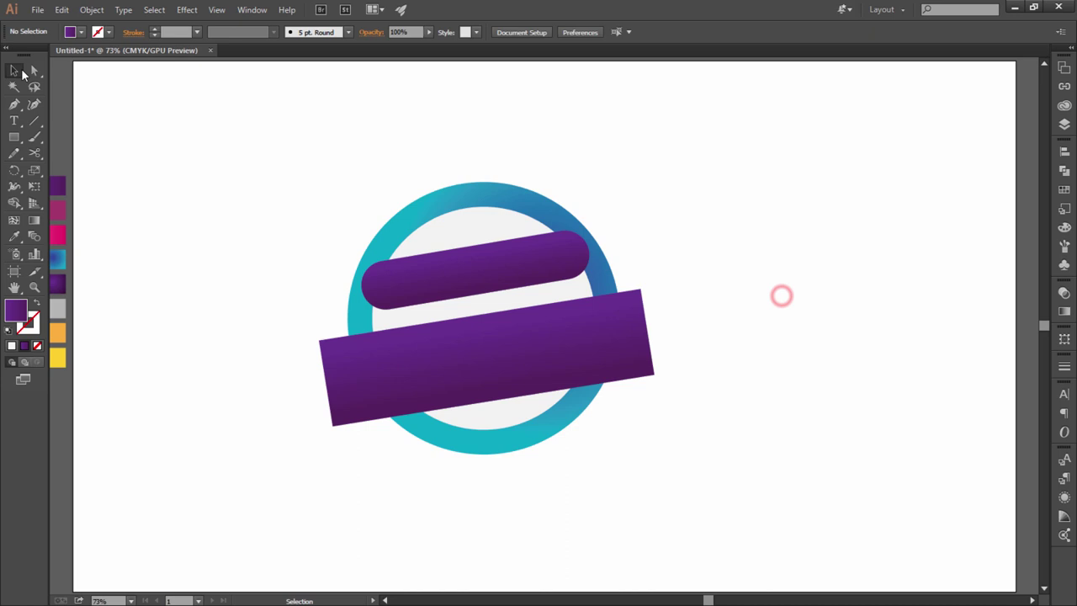
click(345, 362)
key(i)
click(59, 238)
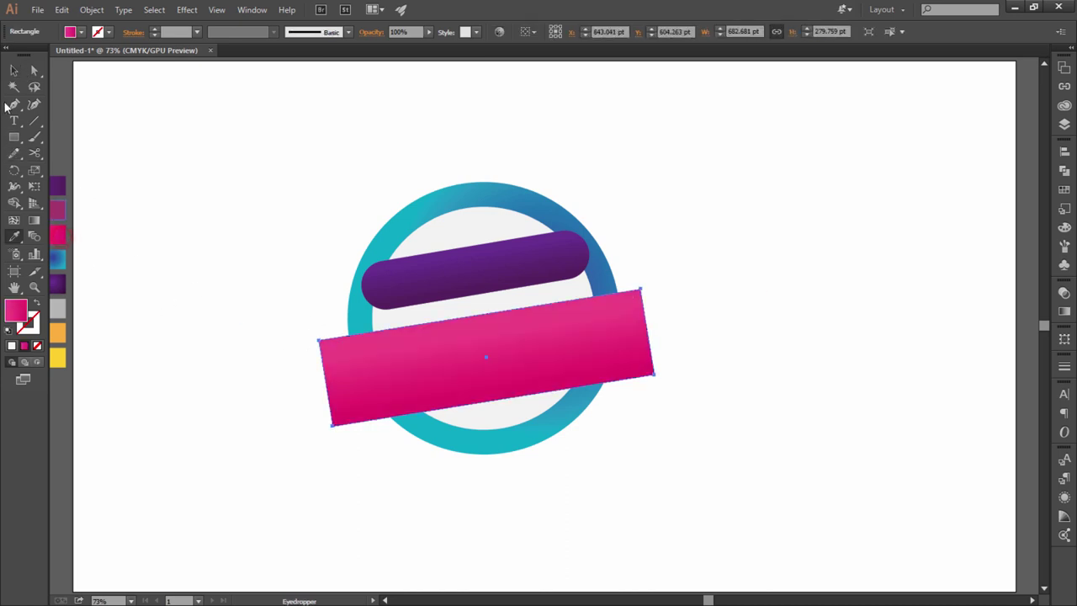
click(15, 72)
click(133, 92)
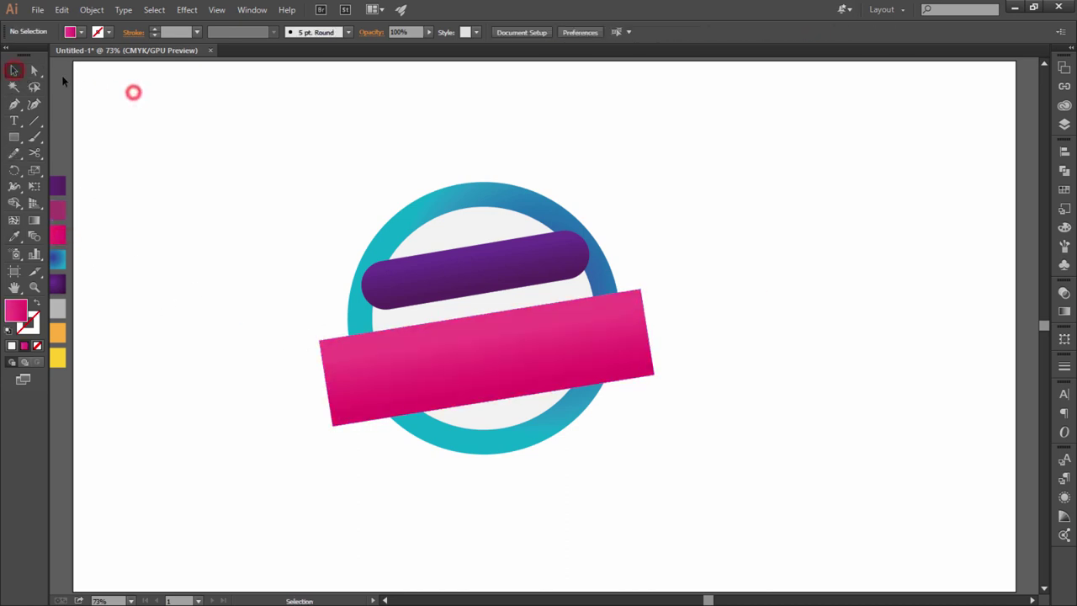
Step: Drag the pink banner's corner points to reshape it into a slanted four-sided shape
click(333, 423)
drag(334, 423, 346, 409)
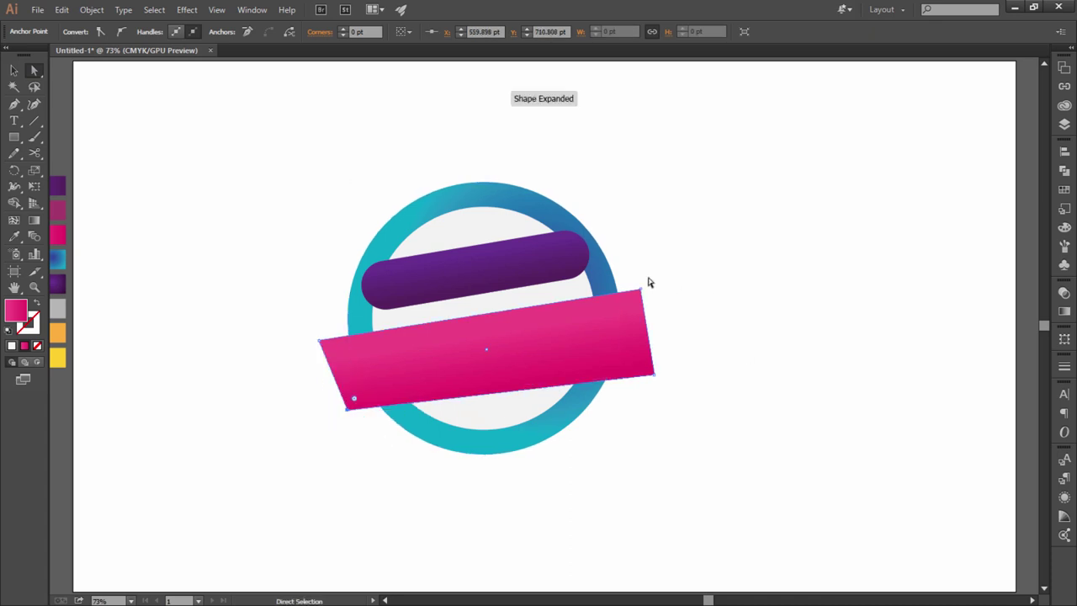
mouse_move(641, 290)
mouse_down()
mouse_move(638, 256)
mouse_move(654, 266)
mouse_up()
drag(656, 376, 649, 376)
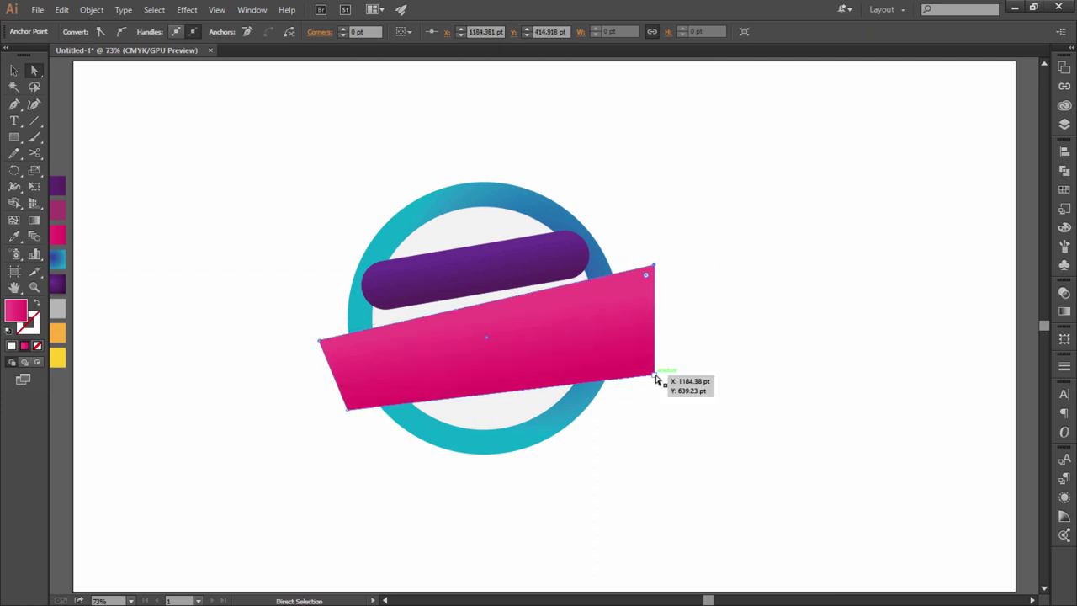
click(756, 381)
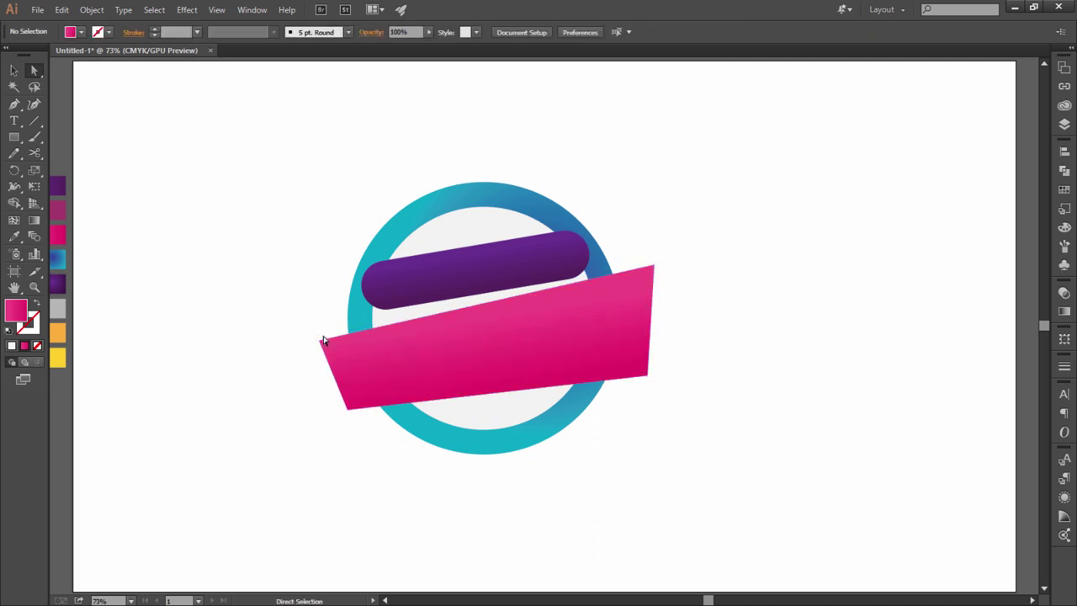
drag(324, 344, 329, 339)
click(521, 485)
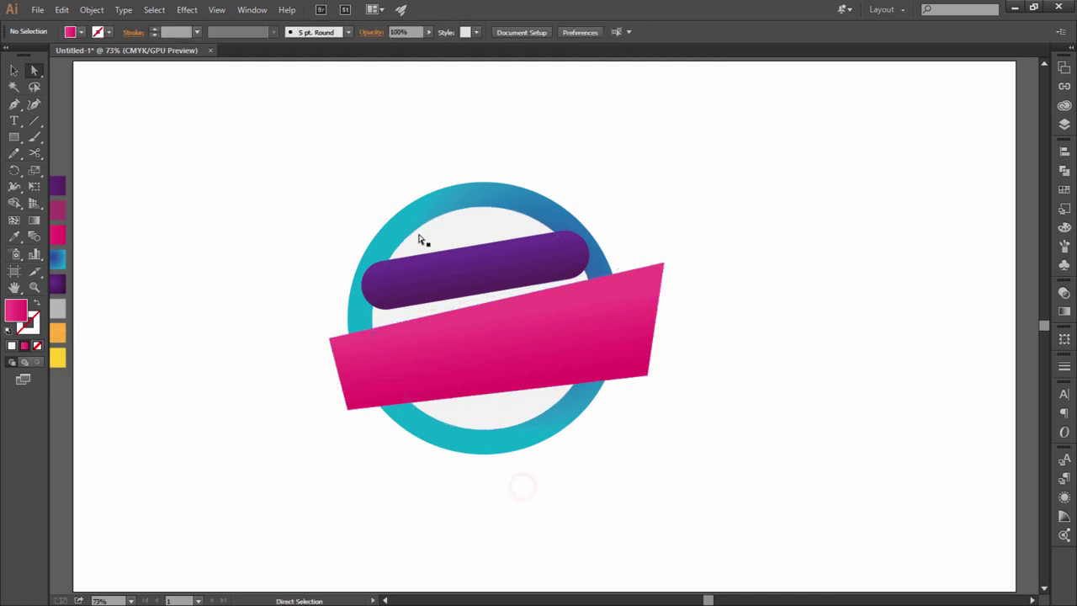
Step: Rotate the purple bar about 5° and raise it slightly
key(ctrl+plus)
click(12, 70)
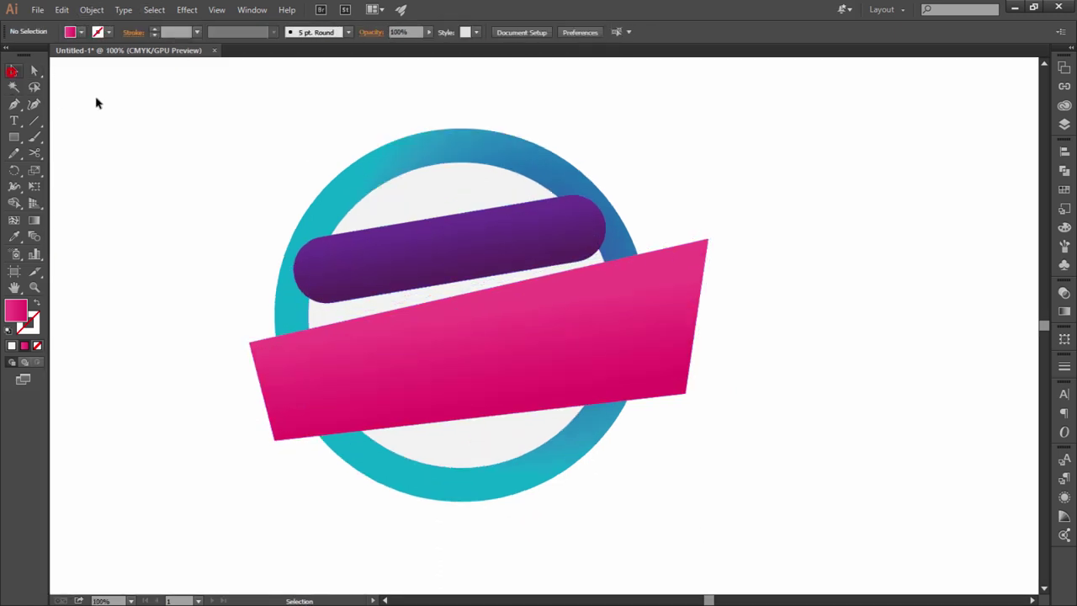
click(429, 264)
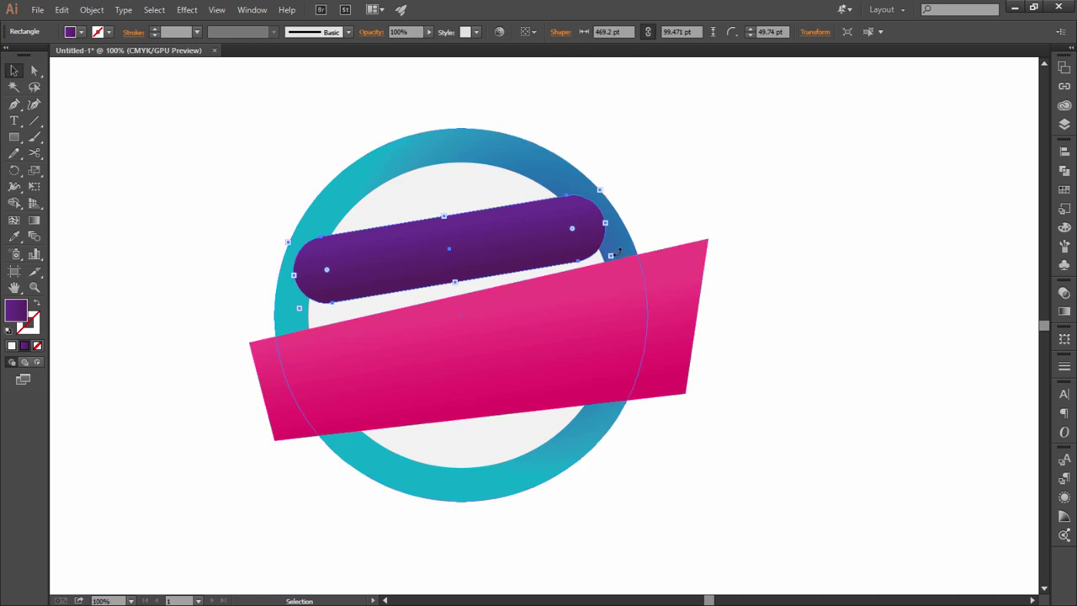
drag(618, 251, 630, 248)
click(692, 172)
drag(429, 246, 424, 229)
click(839, 96)
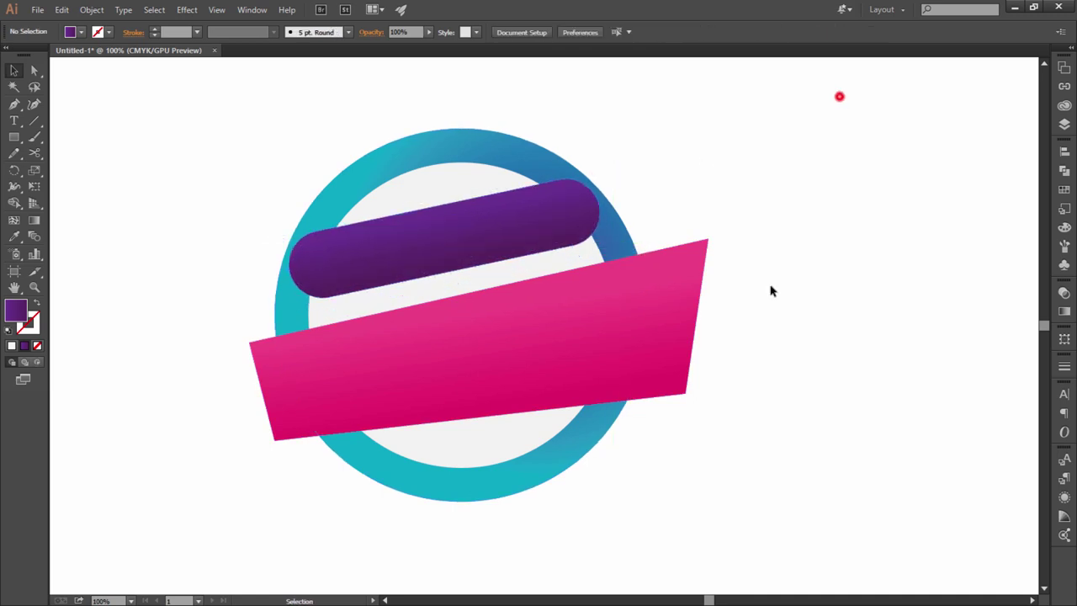
click(555, 311)
click(786, 406)
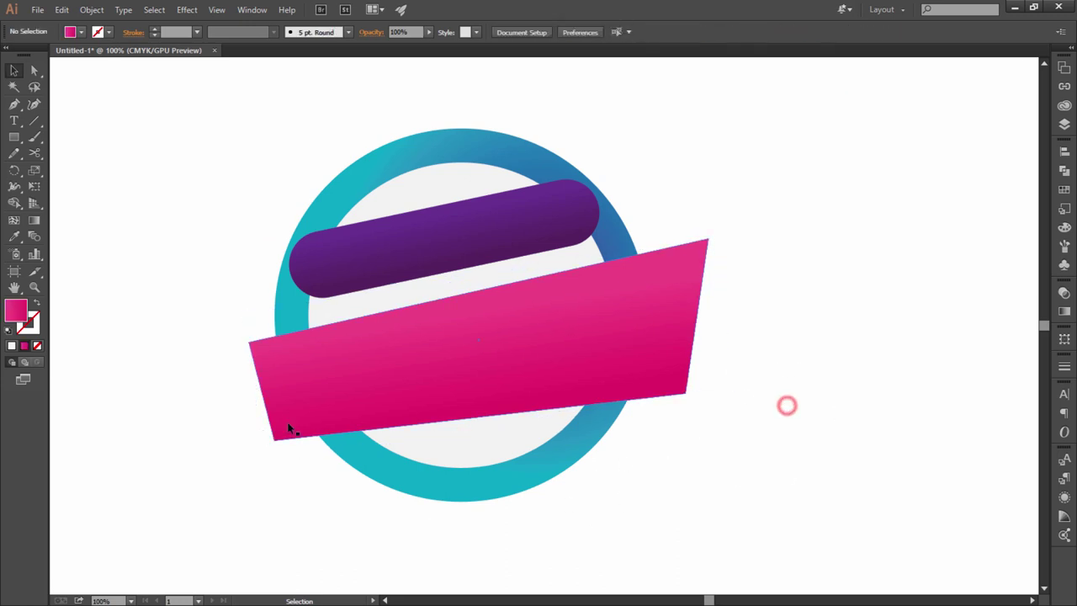
Step: Draw a triangle flap with the Pen tool at the banner's lower-left corner
key(p)
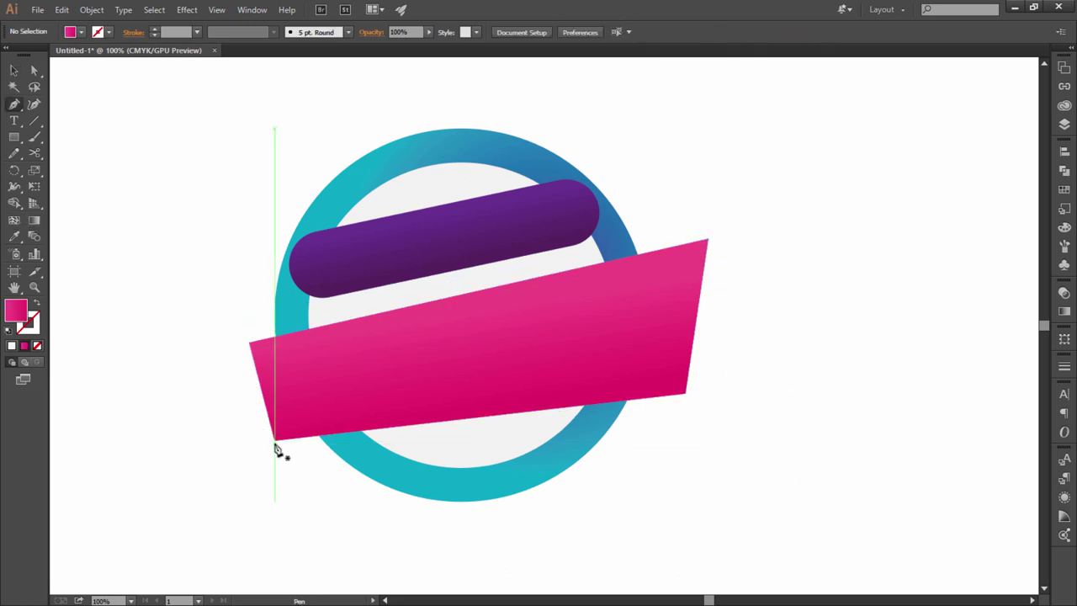
drag(274, 439, 327, 427)
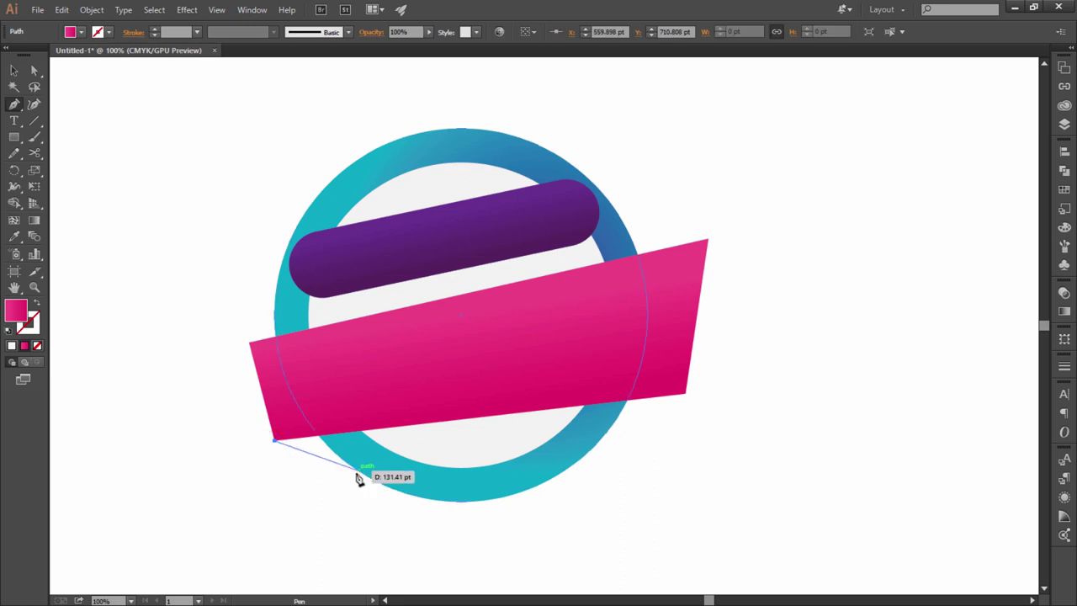
click(324, 420)
click(274, 439)
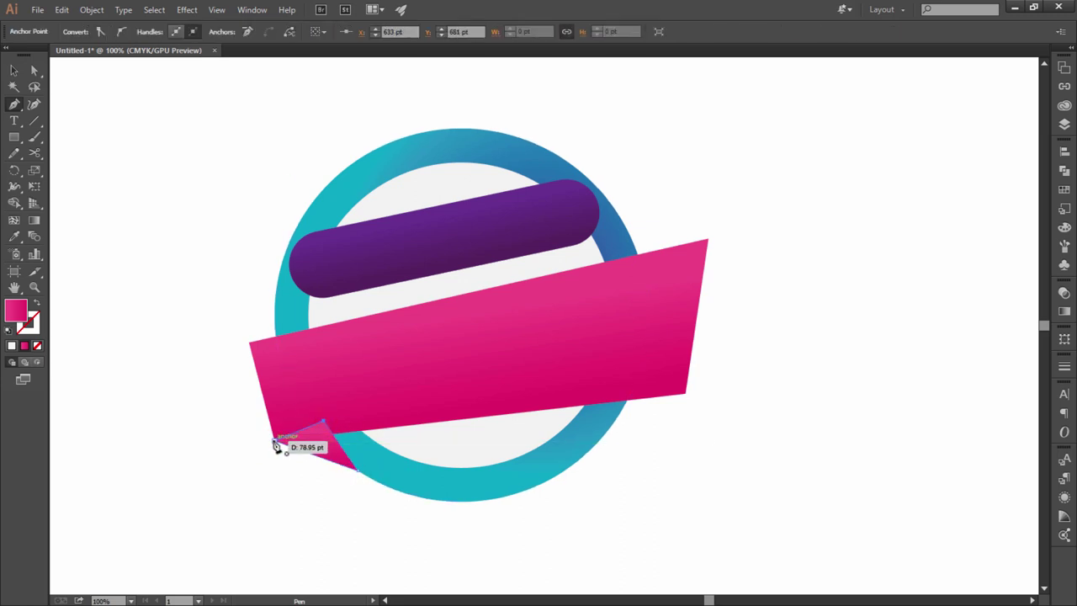
click(10, 71)
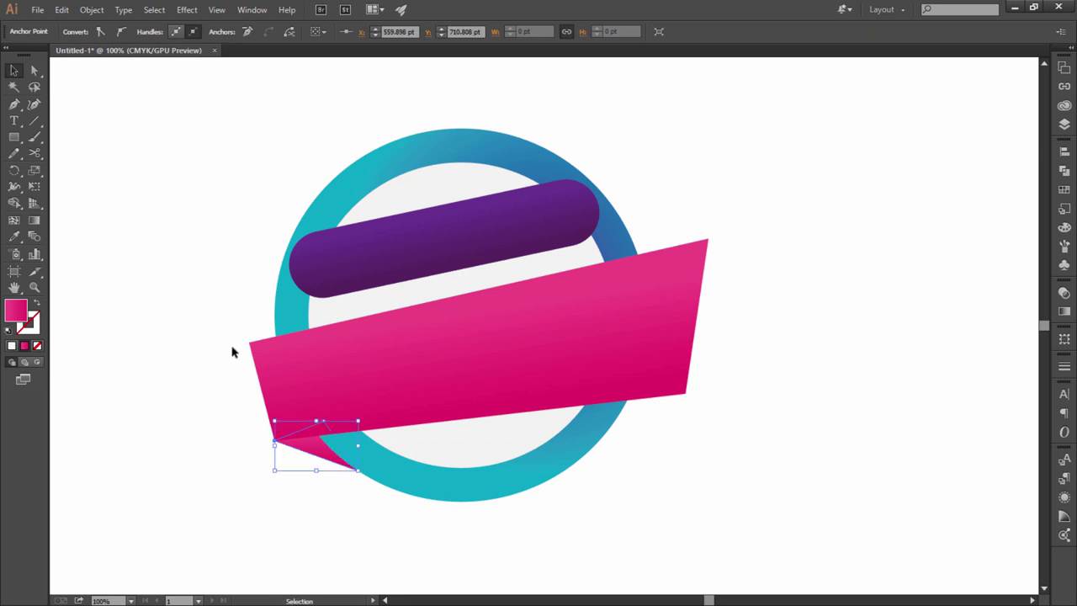
click(264, 404)
click(162, 400)
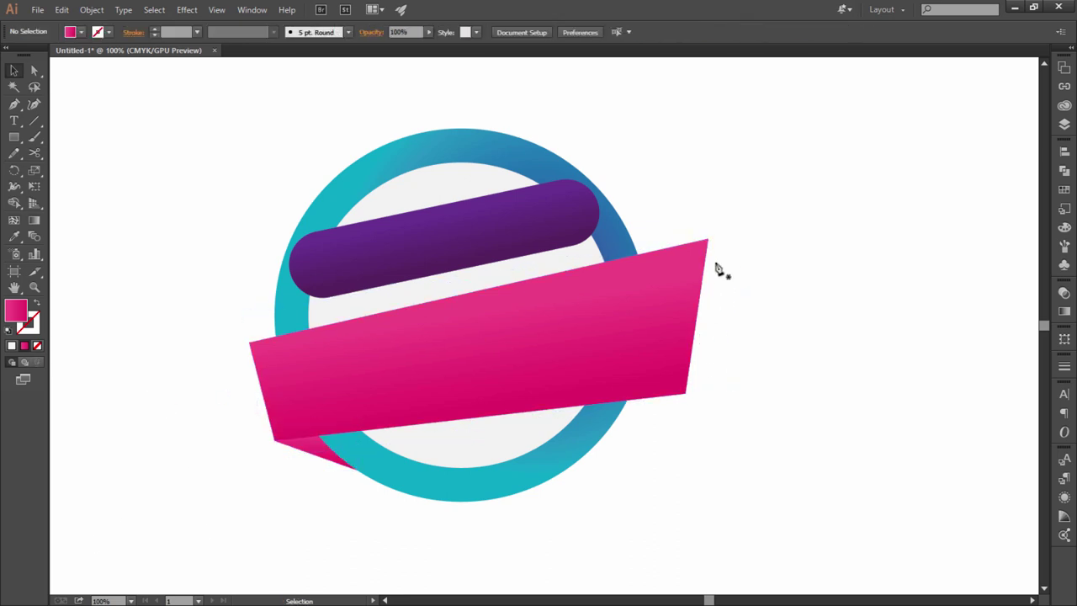
Step: Draw a second triangle flap at the banner's upper-right corner
key(p)
click(709, 240)
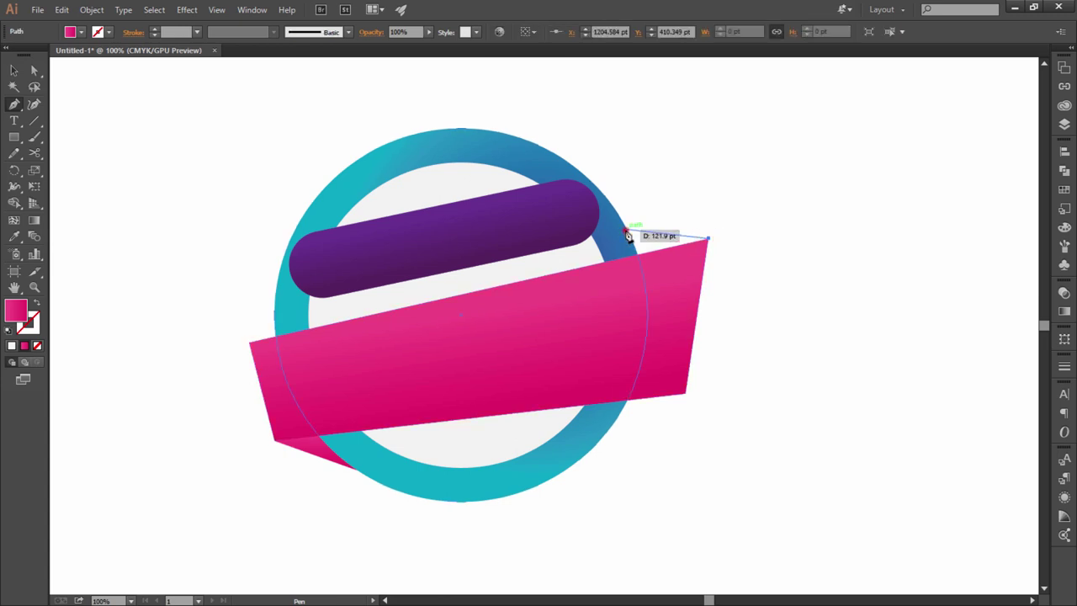
click(640, 288)
click(708, 240)
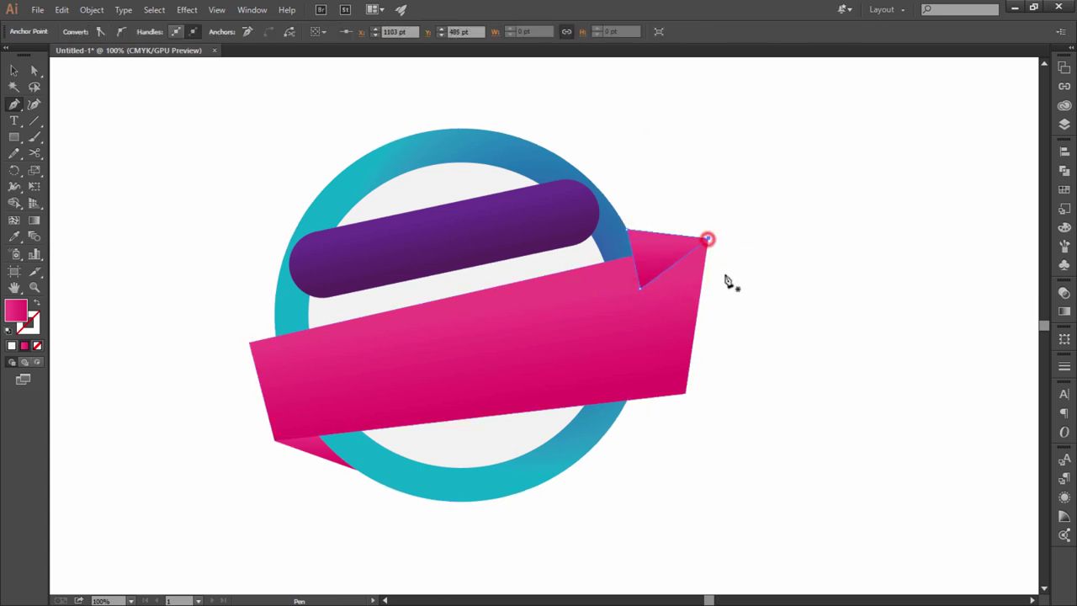
key(ctrl)
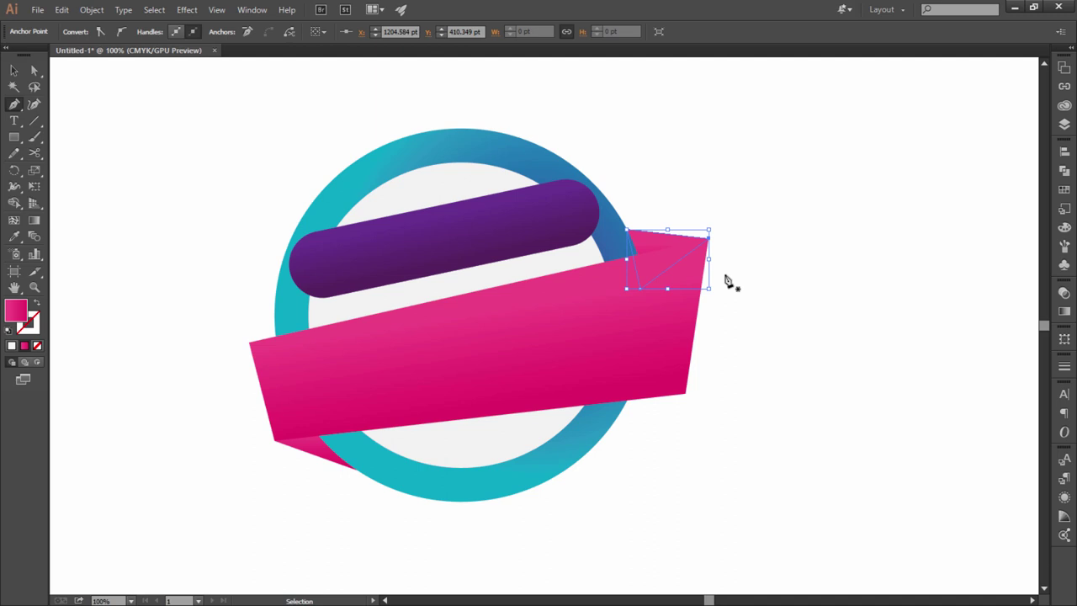
click(725, 274)
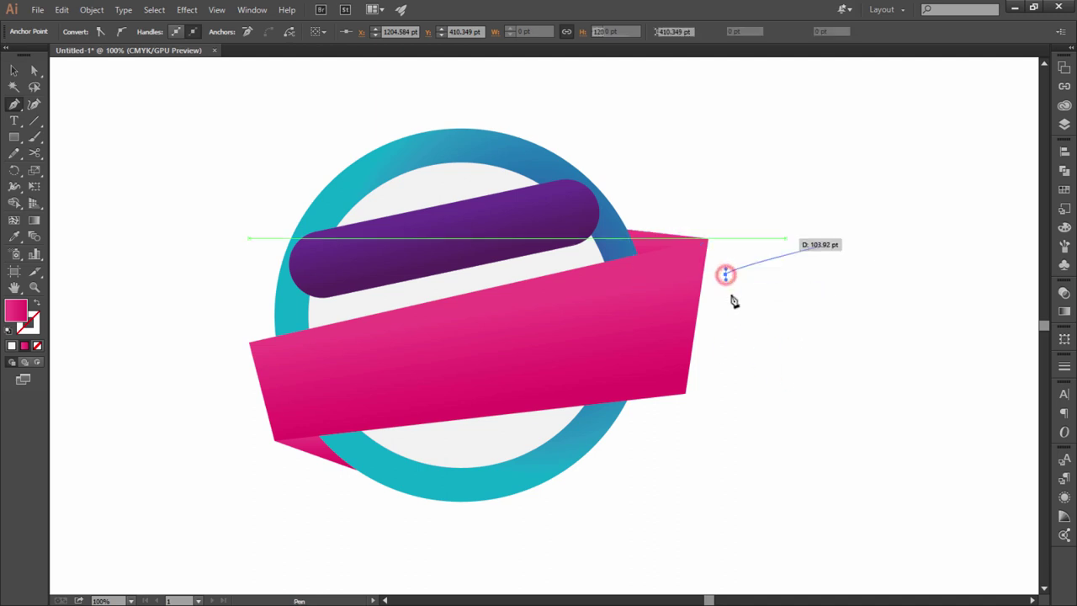
key(ctrl)
Step: Select both triangle flaps together, trying and undoing a sampled pink fill
click(780, 291)
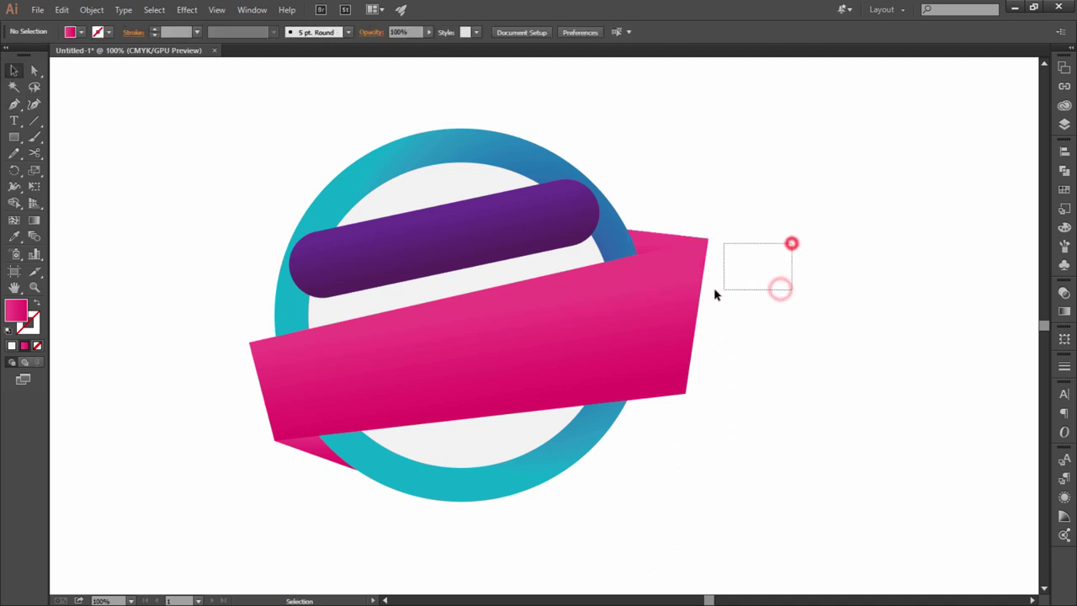
drag(794, 240, 716, 294)
click(657, 241)
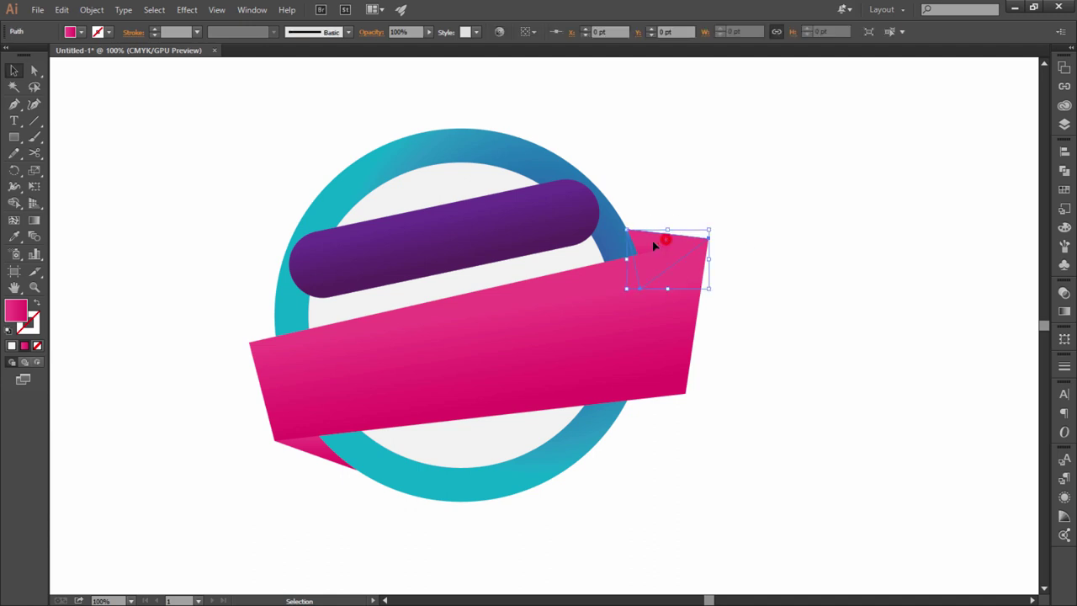
shift+click(318, 451)
key(ctrl+minus)
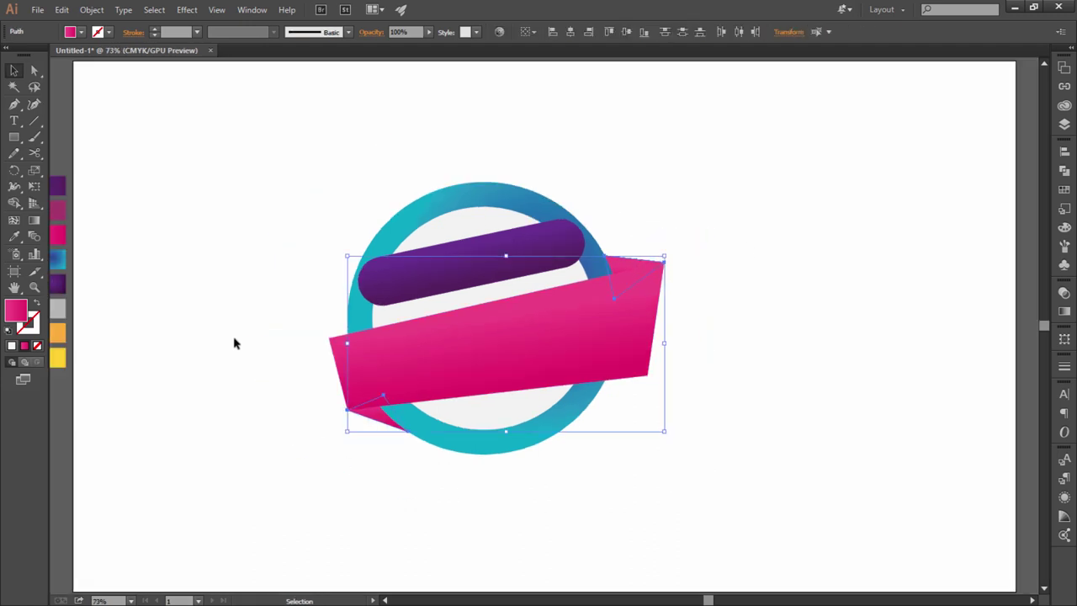
key(i)
click(57, 209)
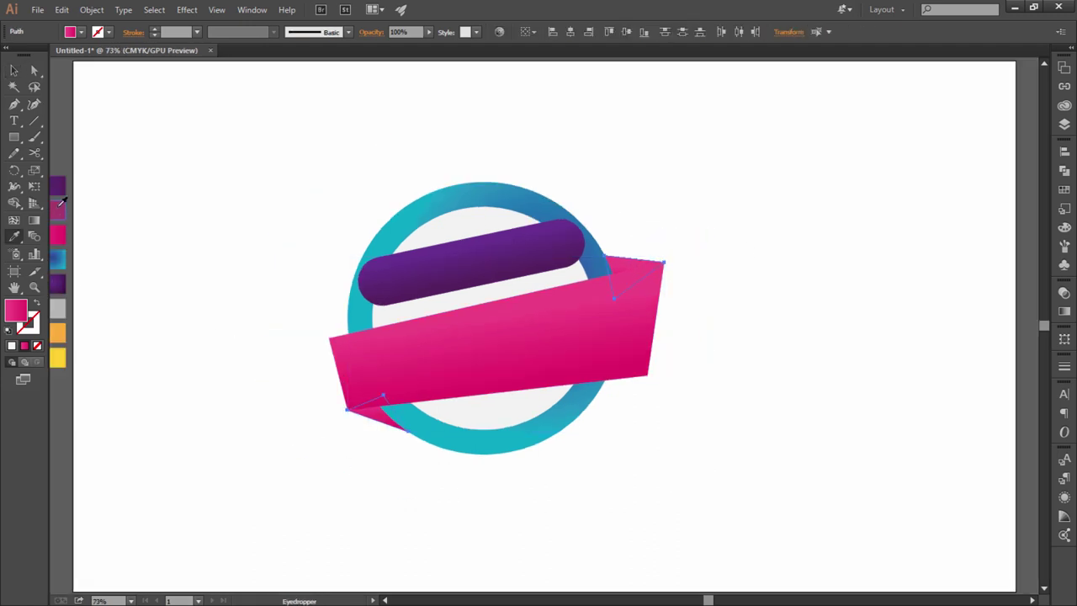
key(ctrl+z)
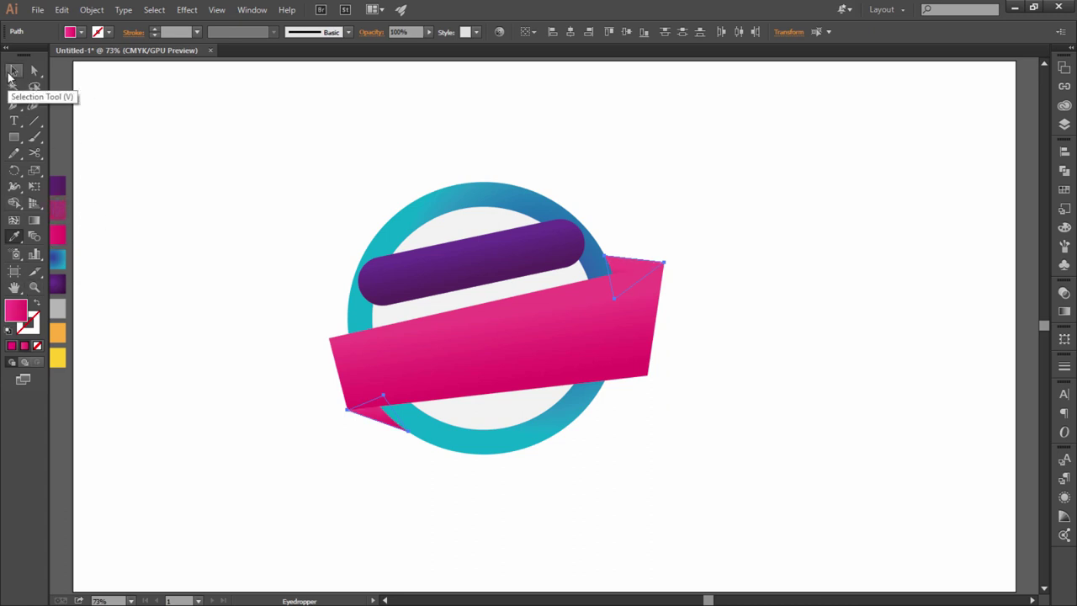
click(13, 71)
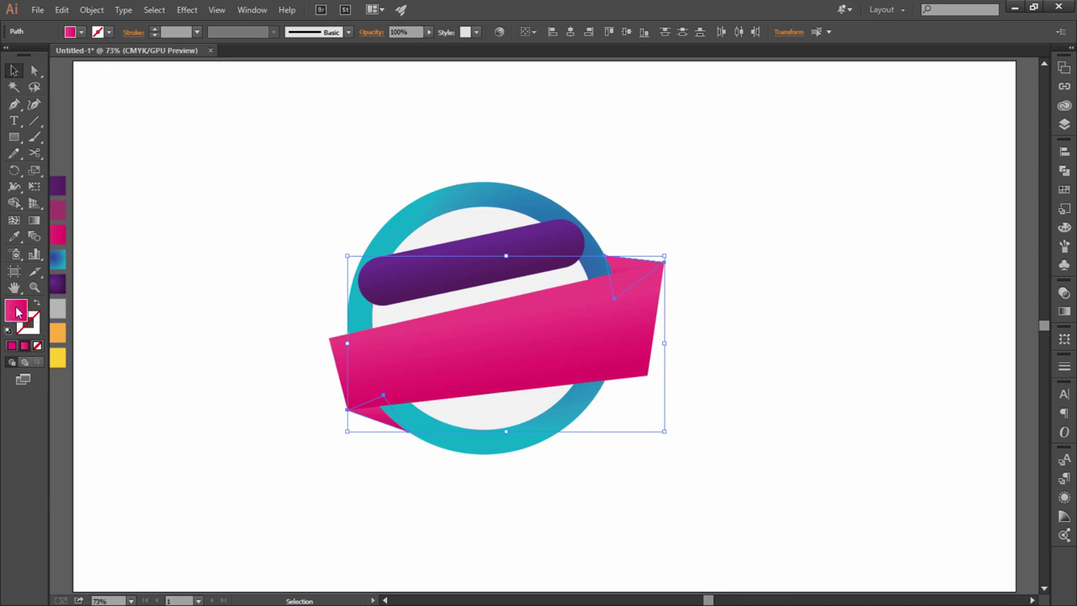
Step: Fill both flaps with deep magenta #dd0bc0 from the Color Picker
double_click(16, 310)
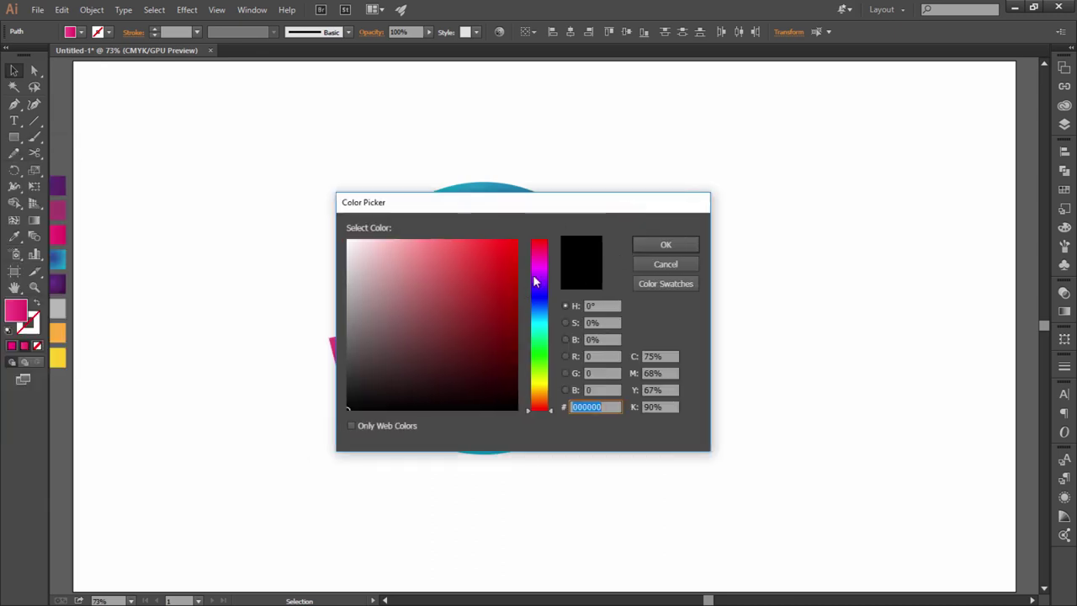
drag(583, 202, 919, 198)
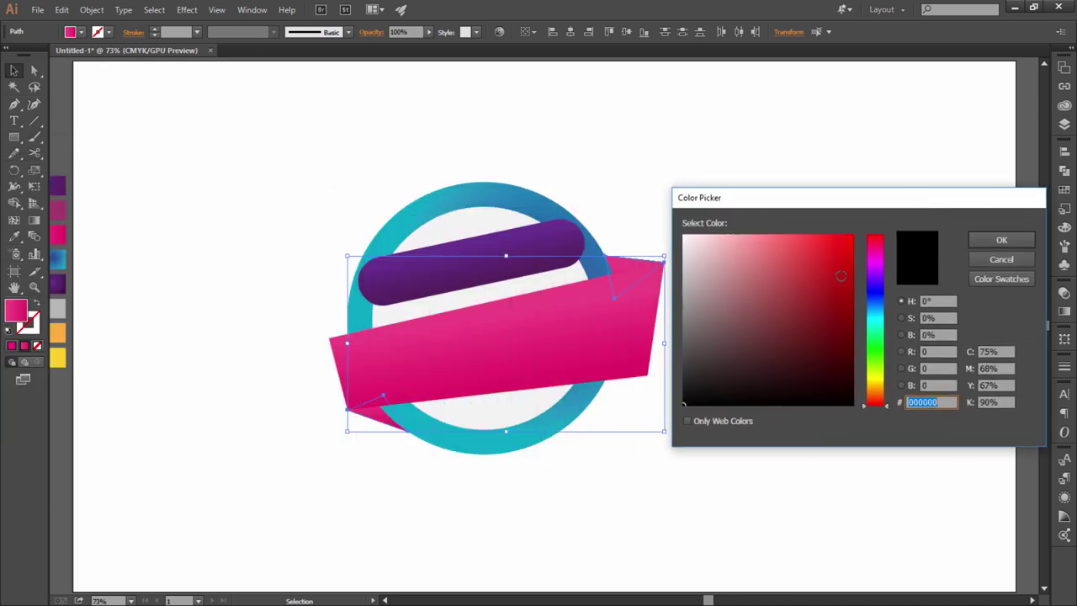
drag(875, 277, 878, 268)
click(850, 290)
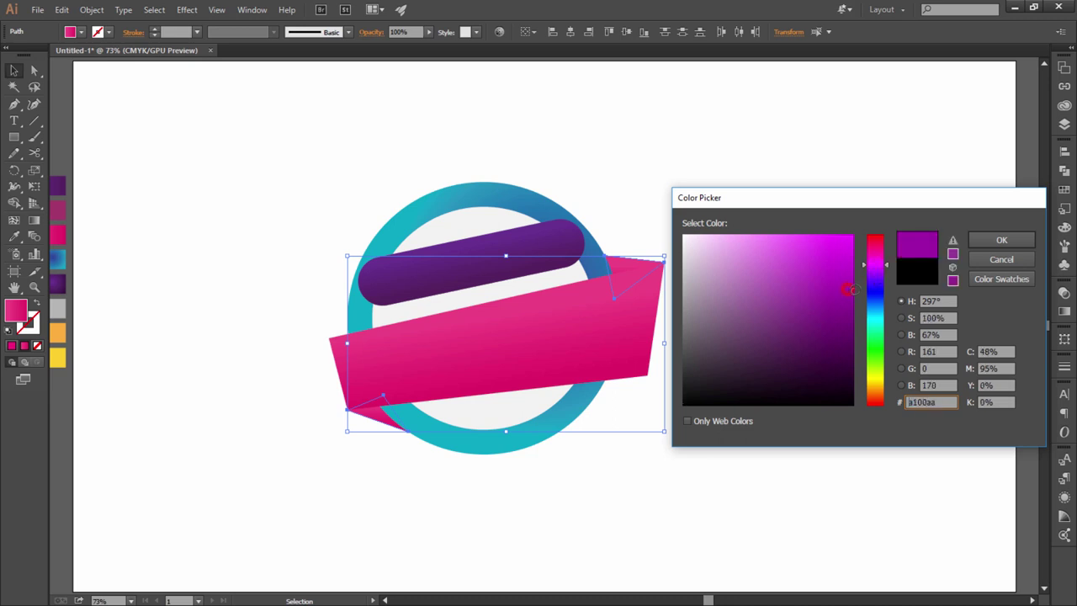
drag(874, 264, 874, 260)
click(848, 255)
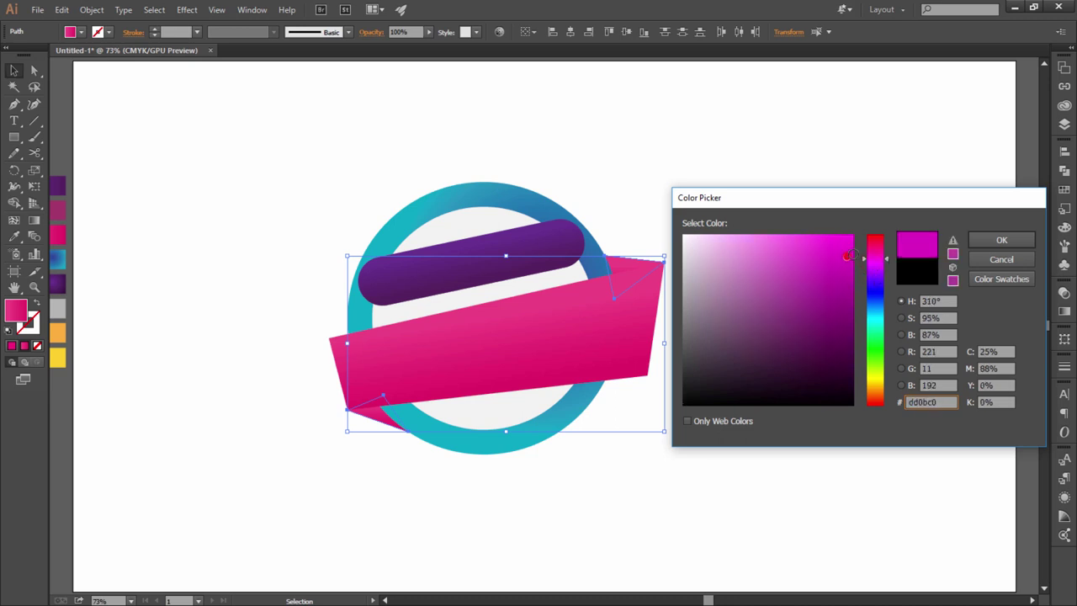
click(1014, 241)
click(929, 179)
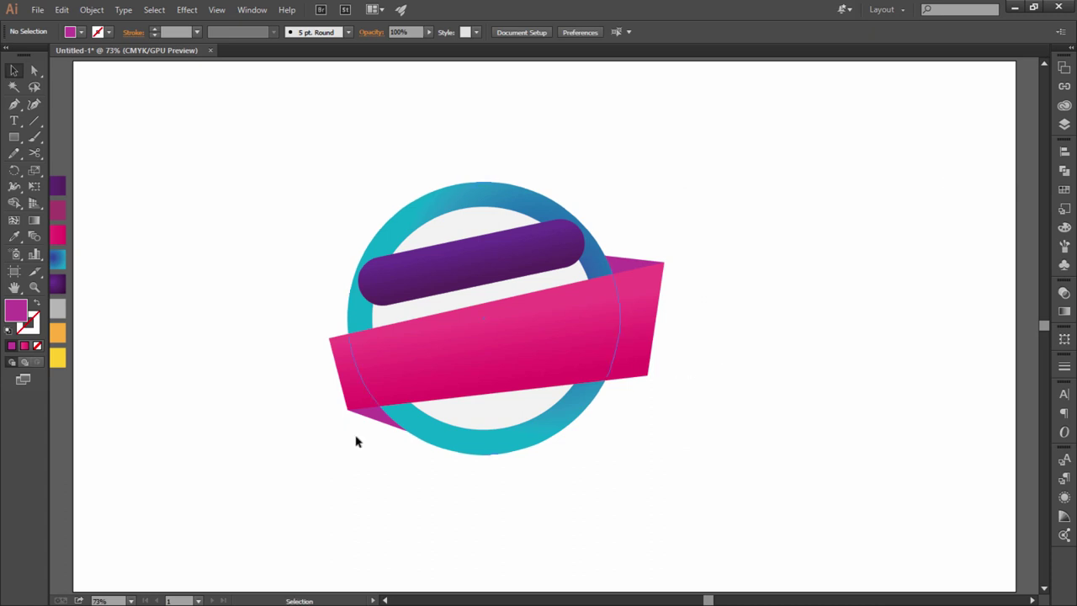
Step: Pull the banner's top-right and bottom-right corner points inward with Direct Selection
key(ctrl+plus)
key(ctrl+plus)
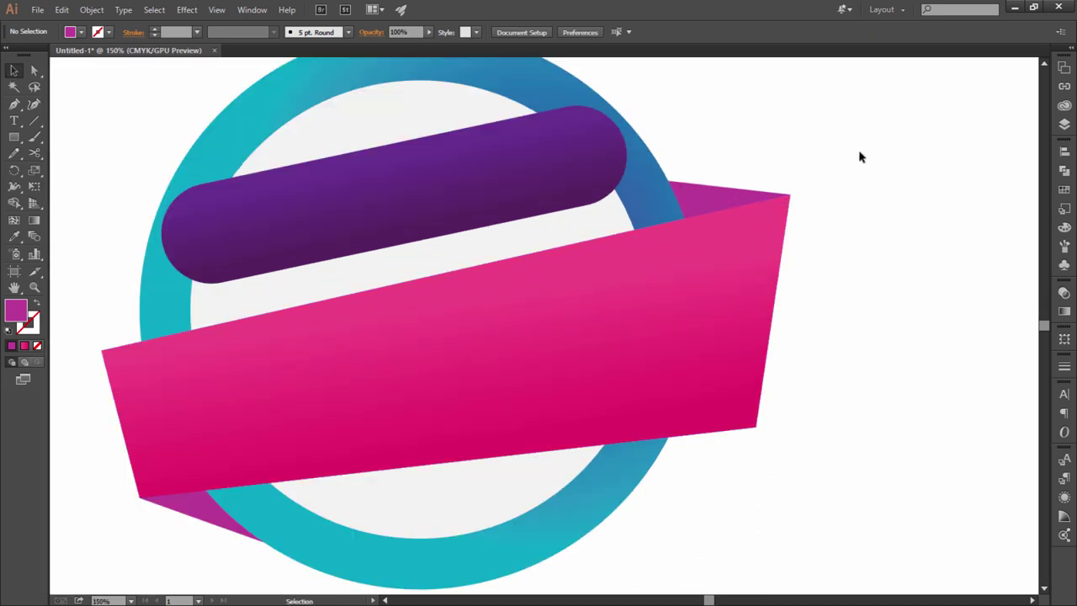
drag(858, 151, 741, 412)
click(869, 294)
click(37, 72)
mouse_move(790, 197)
mouse_down()
mouse_move(748, 205)
mouse_move(734, 190)
mouse_up()
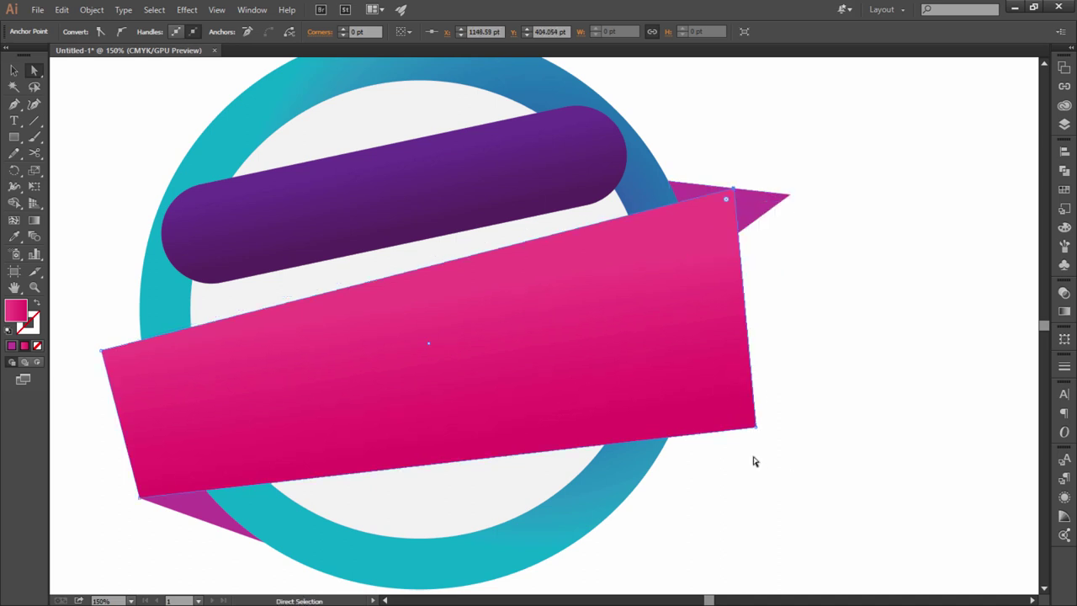
drag(756, 427, 716, 440)
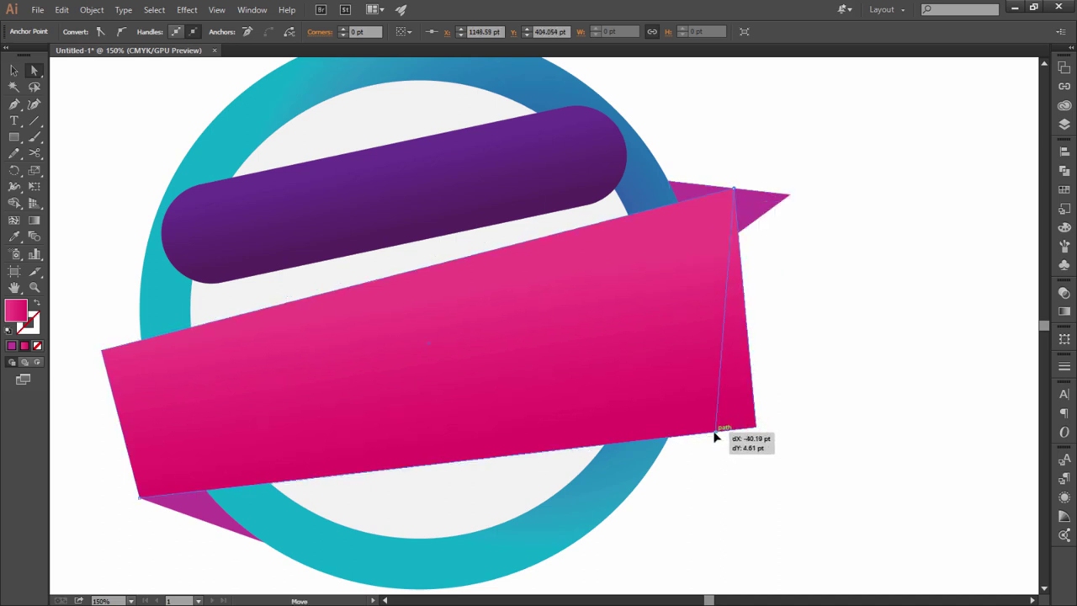
drag(717, 438, 700, 434)
click(812, 350)
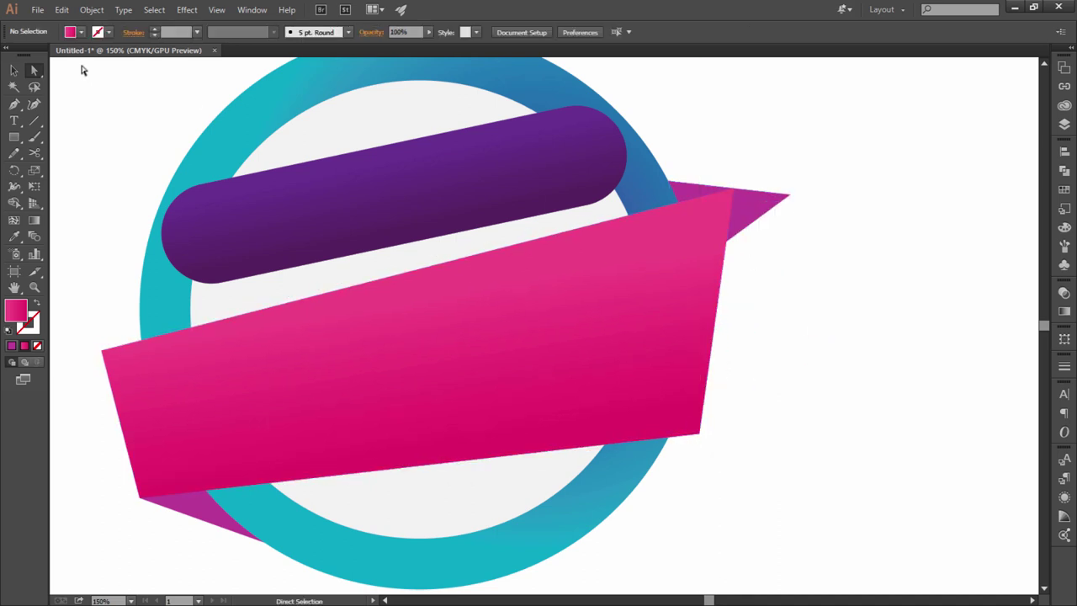
Step: Slide the upper-right pink flap triangle left so it tucks under the banner
click(673, 200)
click(786, 221)
key(v)
drag(768, 200, 701, 202)
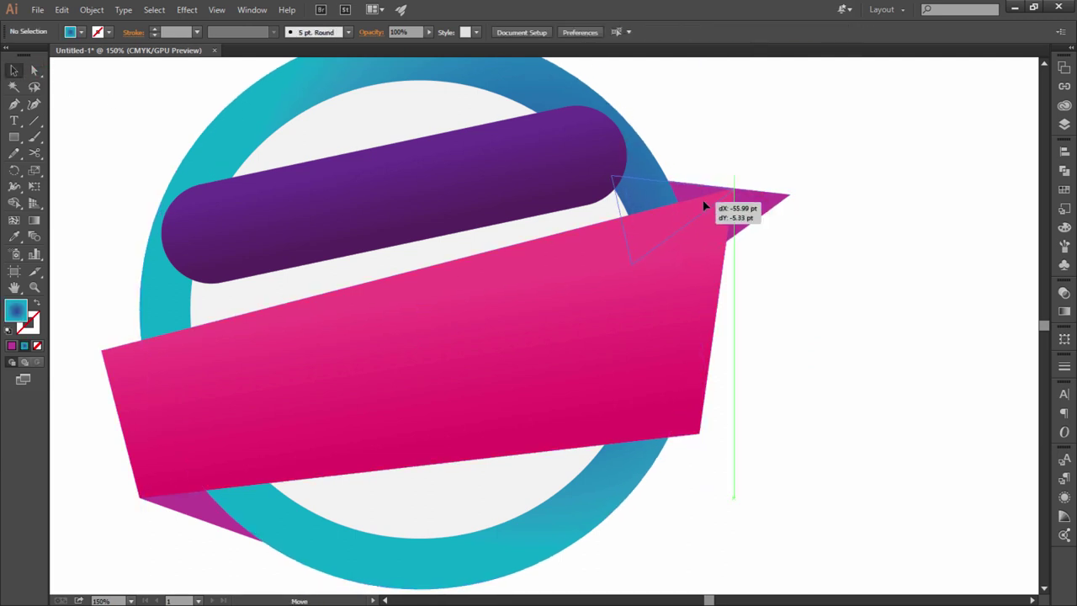
click(765, 141)
key(ctrl+1)
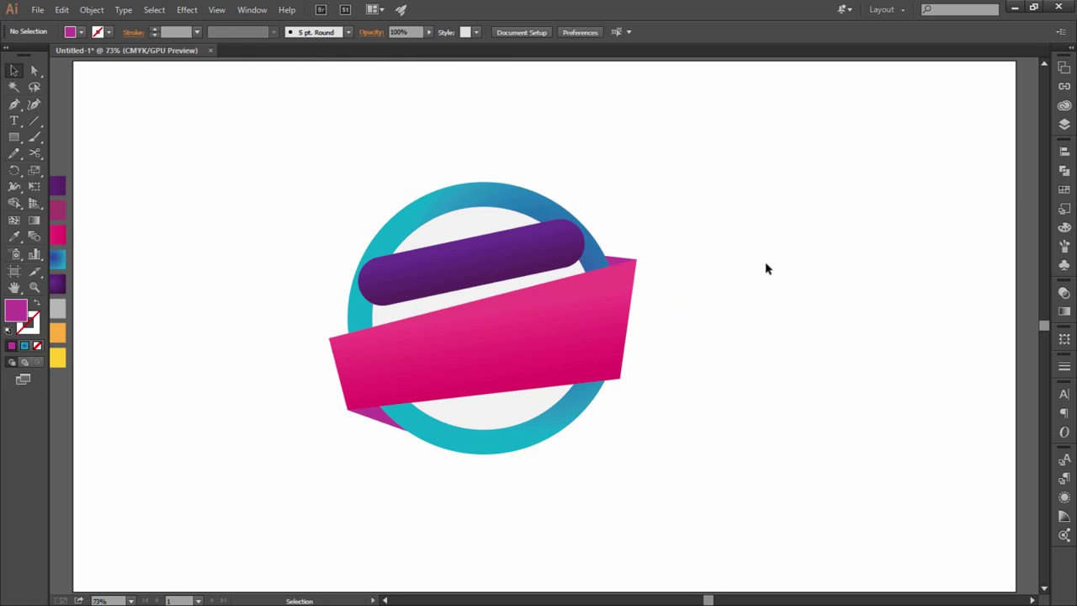
key(ctrl+plus)
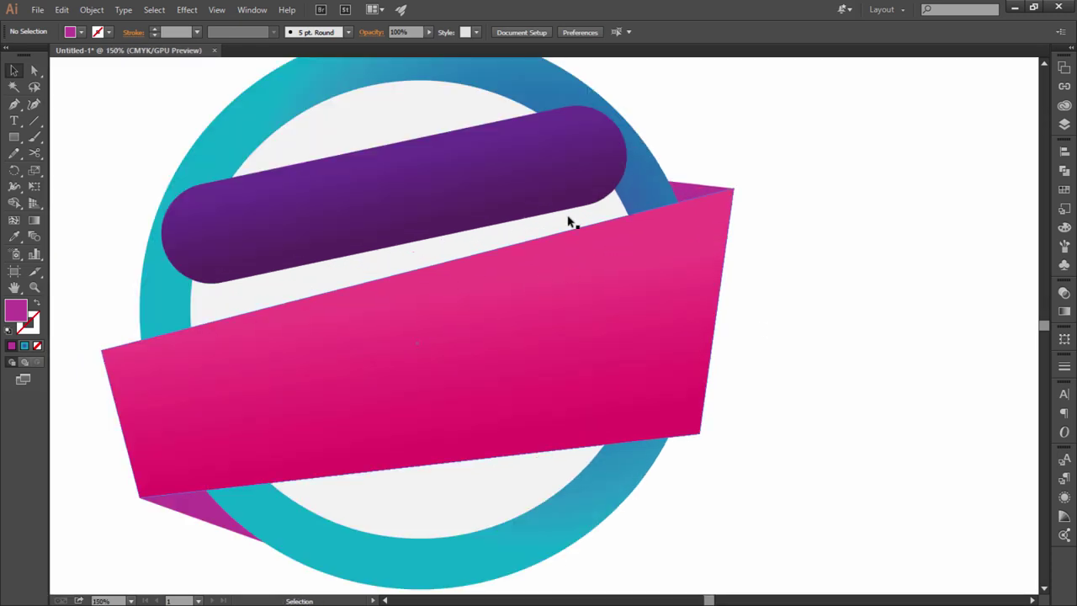
Step: Tilt the purple bar slightly counter-clockwise and shift it left
click(602, 192)
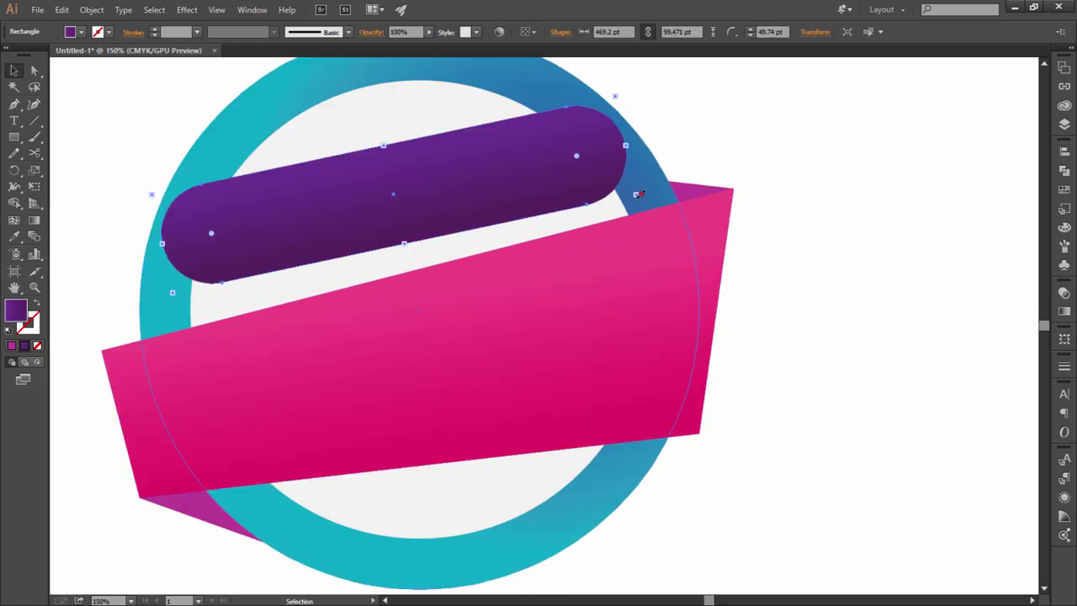
drag(640, 194, 644, 183)
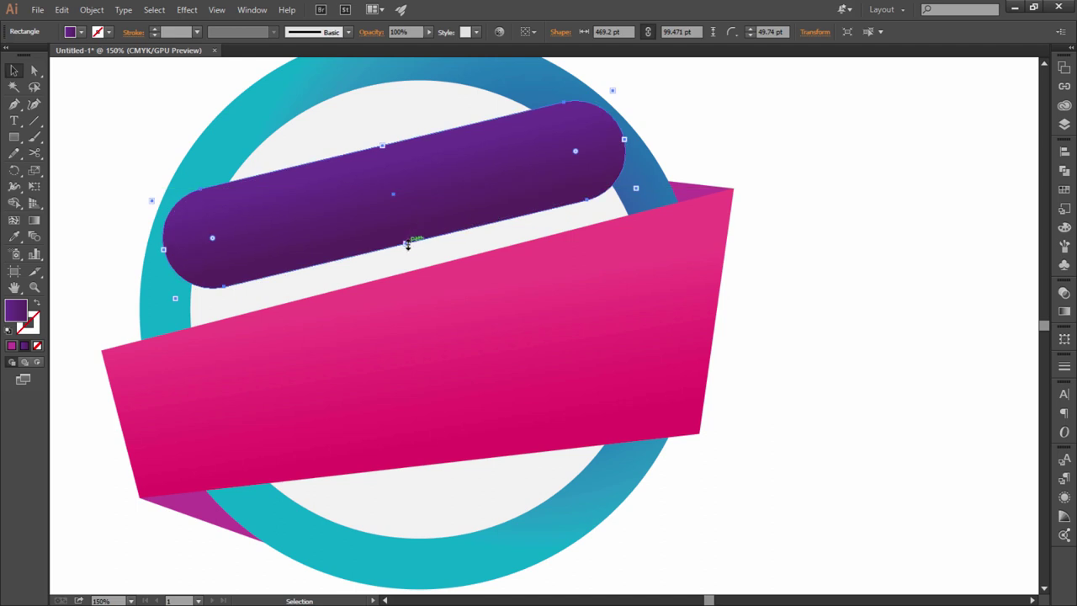
mouse_move(407, 244)
mouse_down()
mouse_move(436, 219)
mouse_move(423, 217)
mouse_up()
click(777, 194)
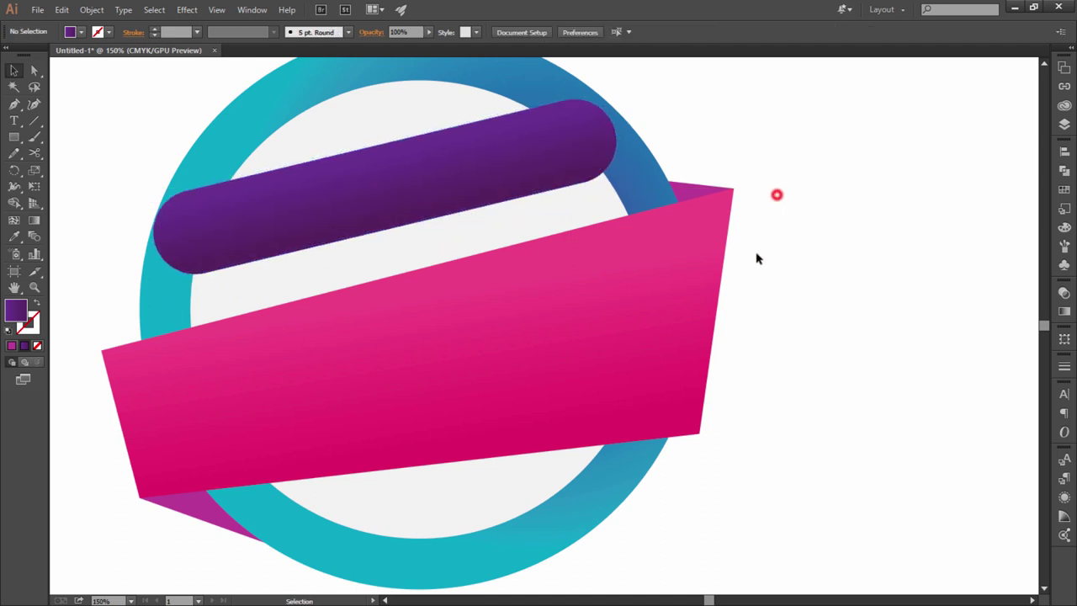
Step: Type the word OPENING to the right of the banner and enlarge it
click(14, 120)
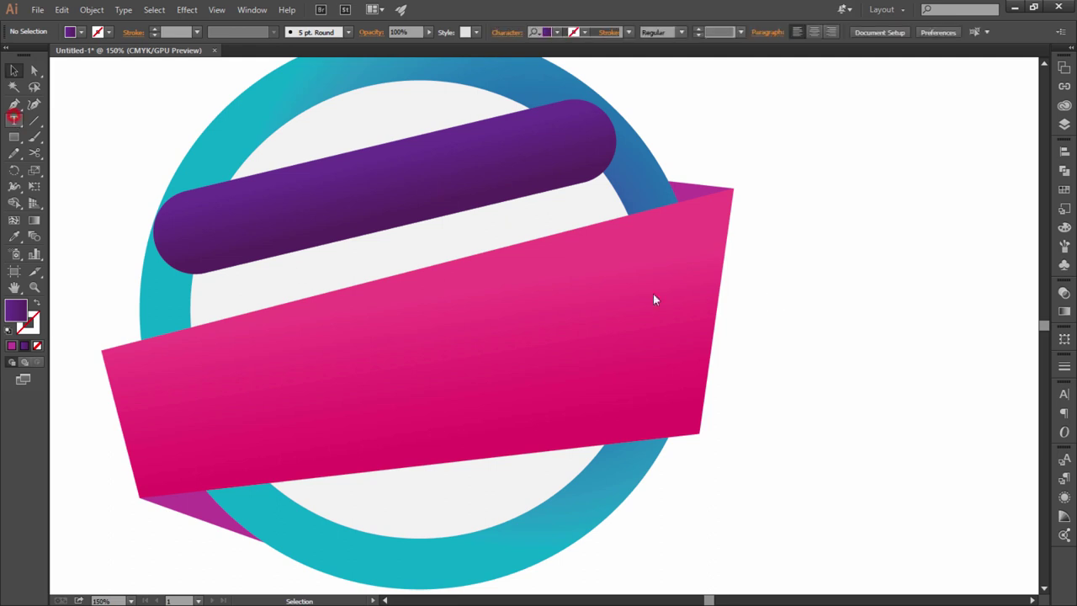
click(777, 271)
text(OPENING)
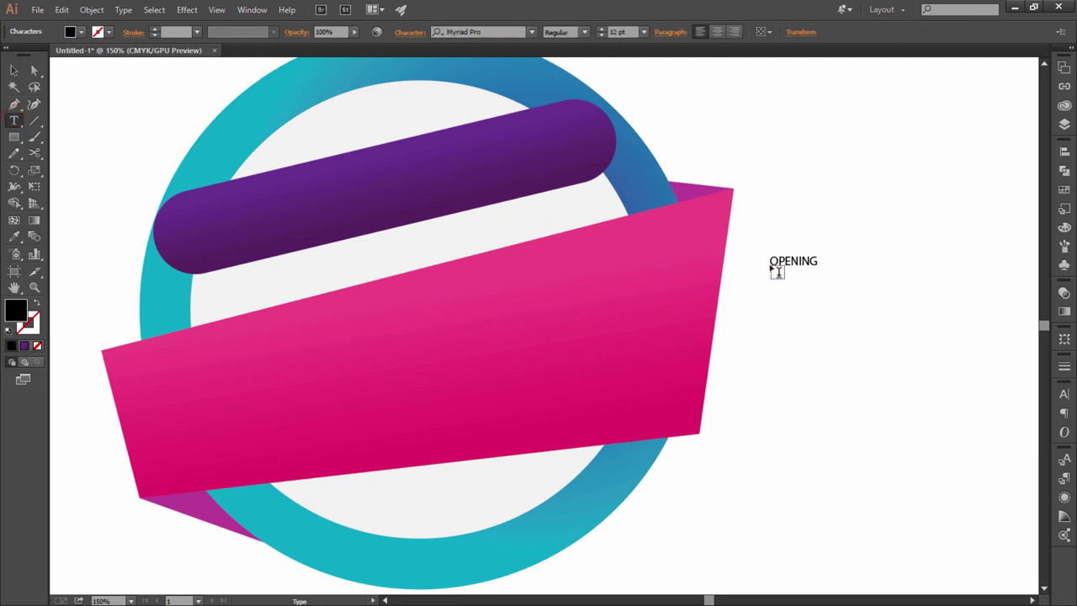
click(15, 70)
drag(820, 269, 862, 290)
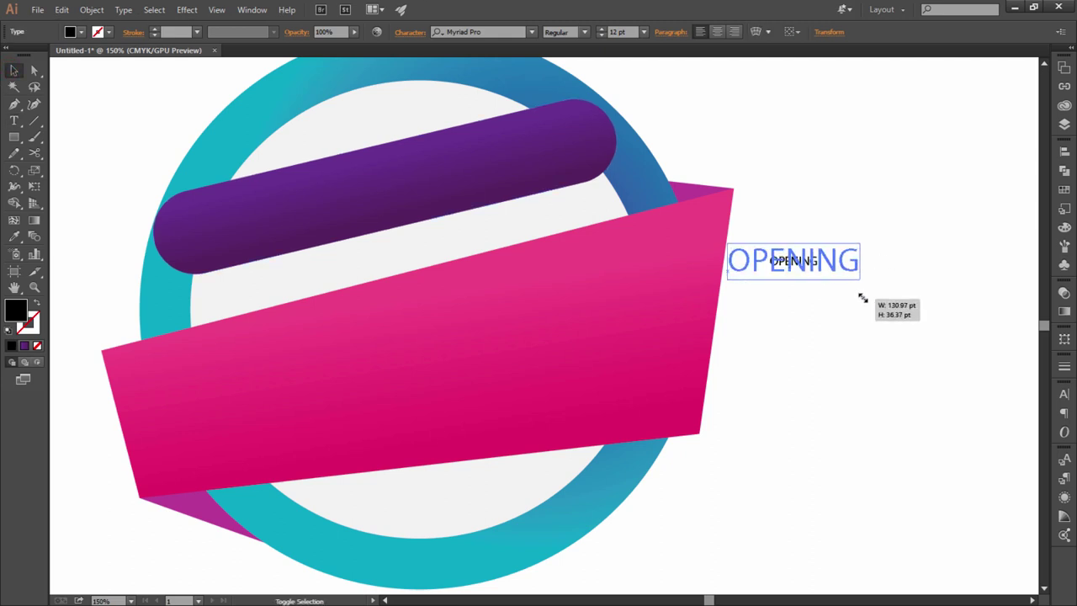
Step: Set OPENING in Roboto Black and nudge it up and right
click(491, 34)
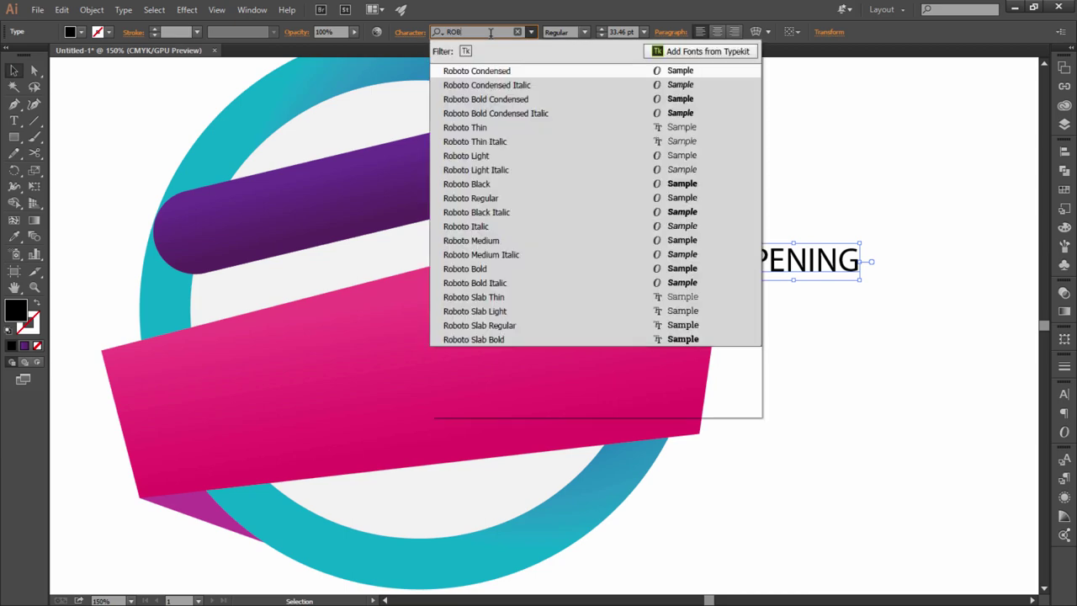
key(BackSpace)
text(r)
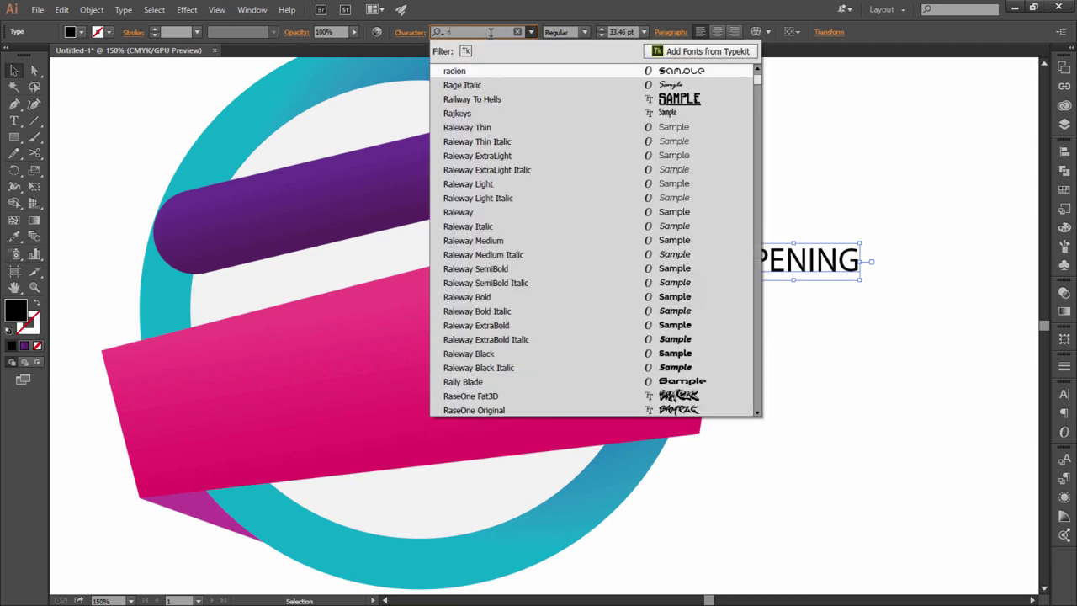
text(obto)
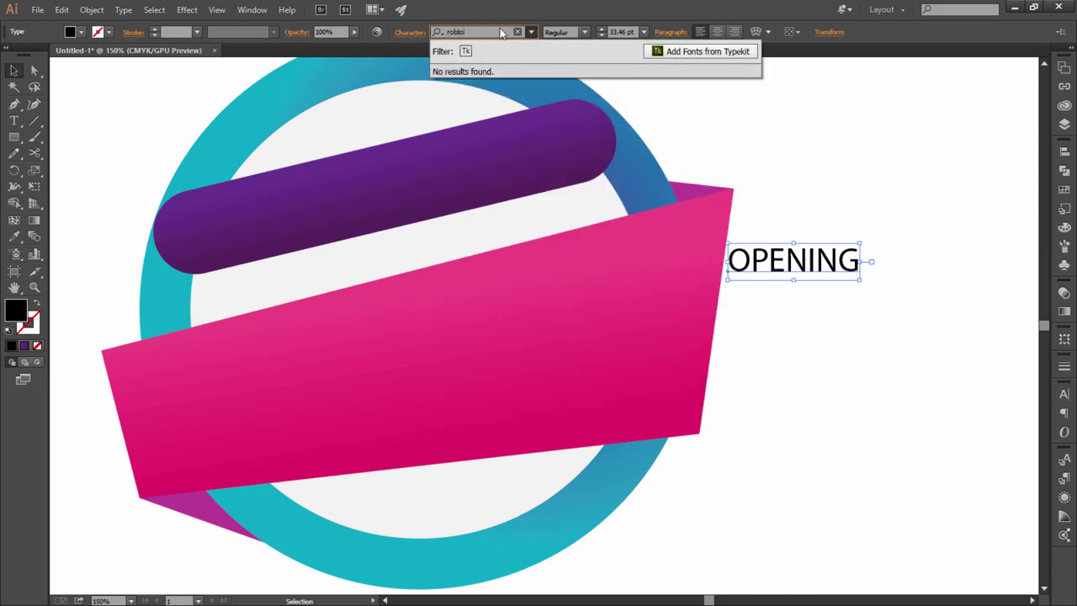
key(BackSpace)
key(BackSpace)
text(oto)
click(485, 189)
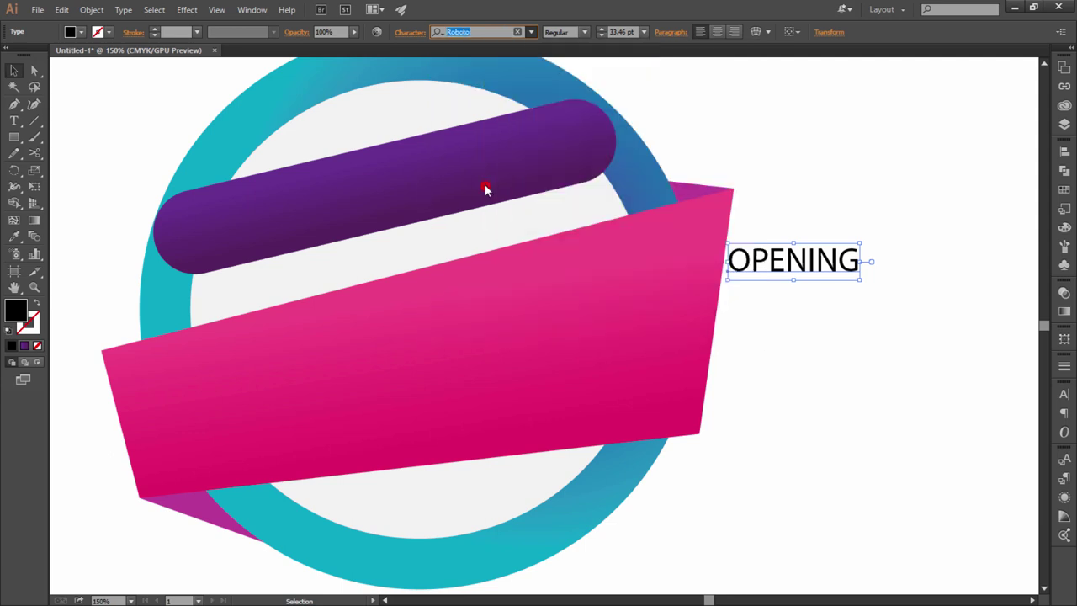
drag(805, 272, 844, 232)
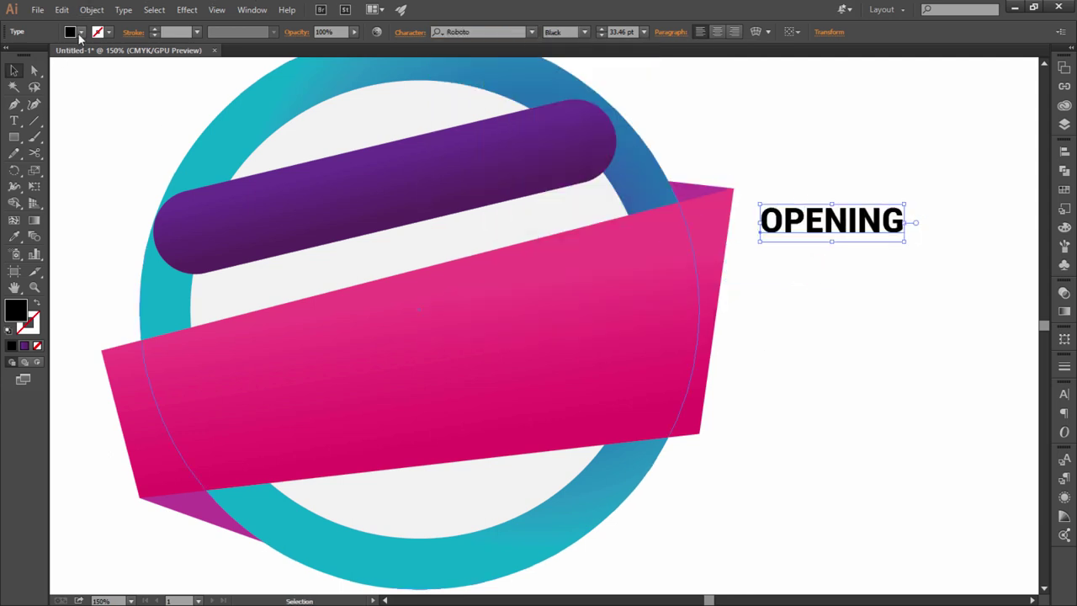
Step: Make OPENING white, move it onto the purple bar, and set it to Roboto Bold Italic
click(80, 34)
click(27, 54)
mouse_move(852, 237)
mouse_down()
mouse_move(451, 217)
mouse_move(475, 204)
mouse_move(503, 214)
mouse_move(472, 192)
mouse_move(544, 204)
mouse_move(522, 174)
mouse_up()
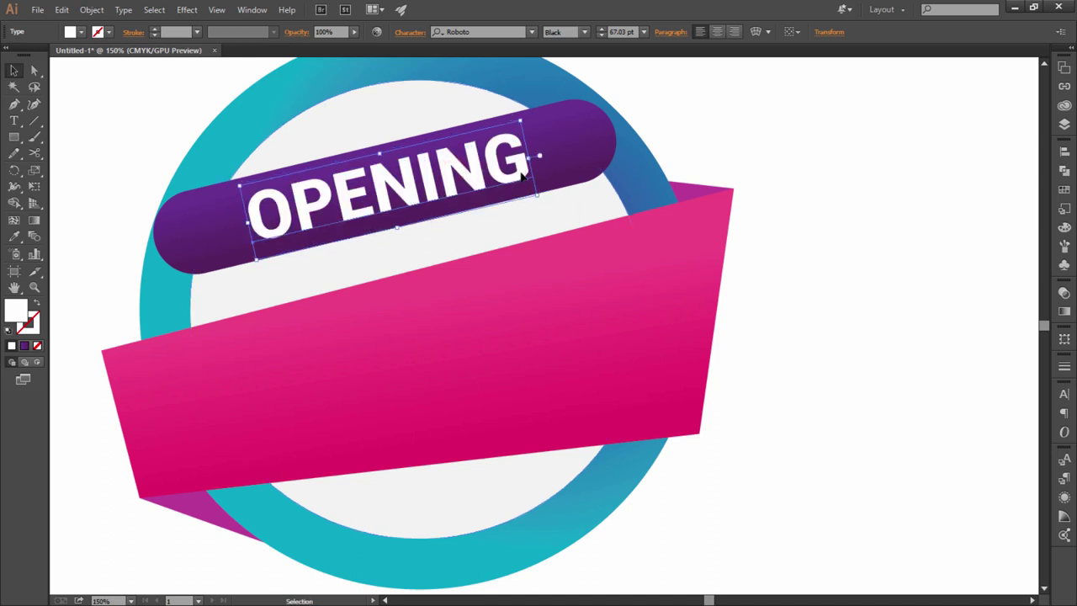
click(584, 32)
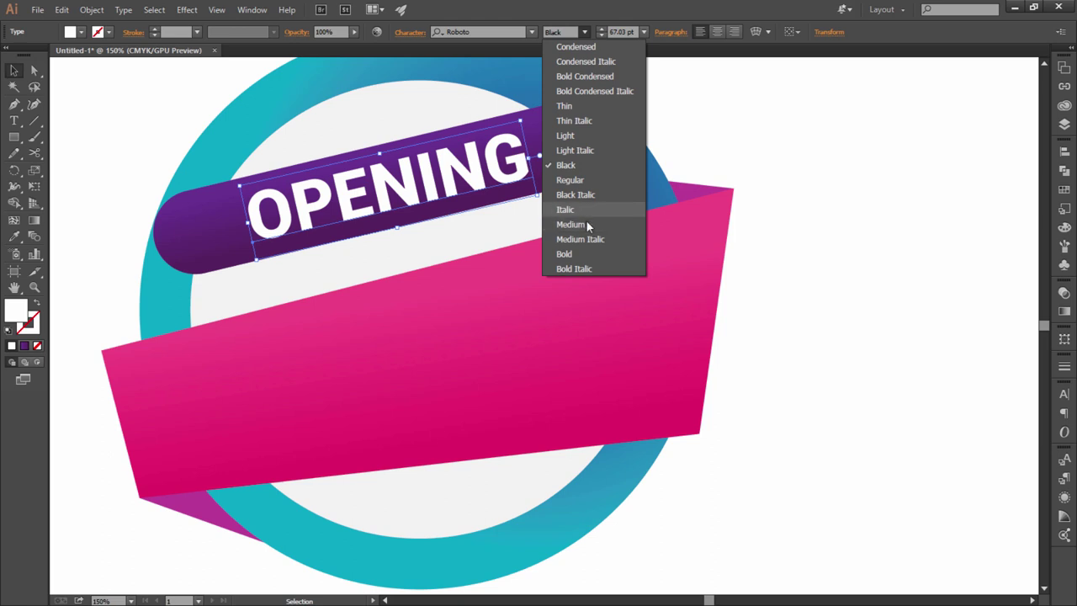
click(579, 269)
Step: Place a copy of OPENING on the pink banner and retype it as SOON
click(699, 139)
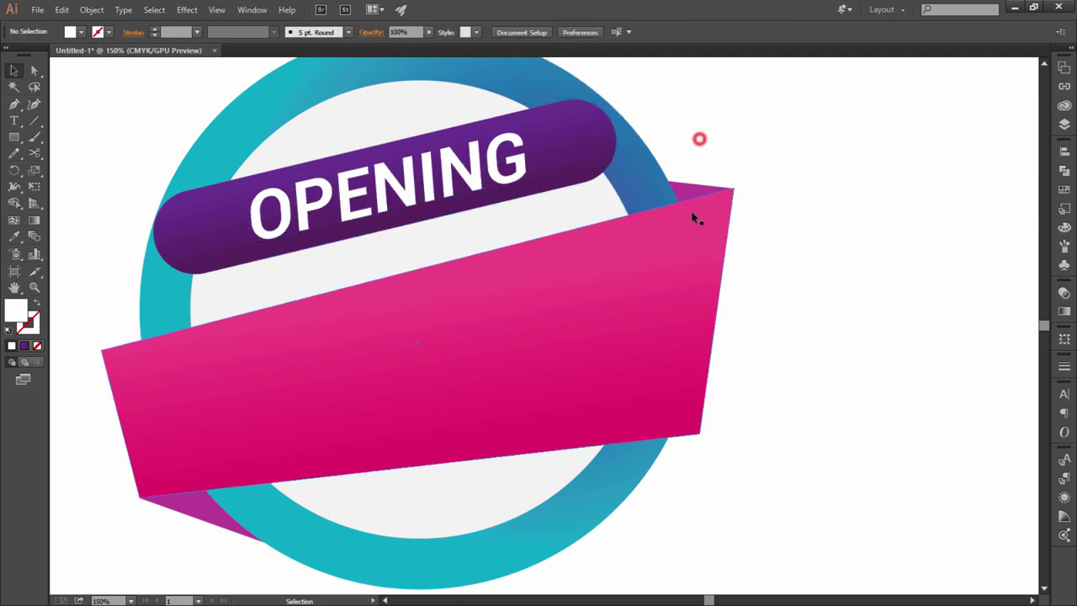
drag(451, 174, 469, 373)
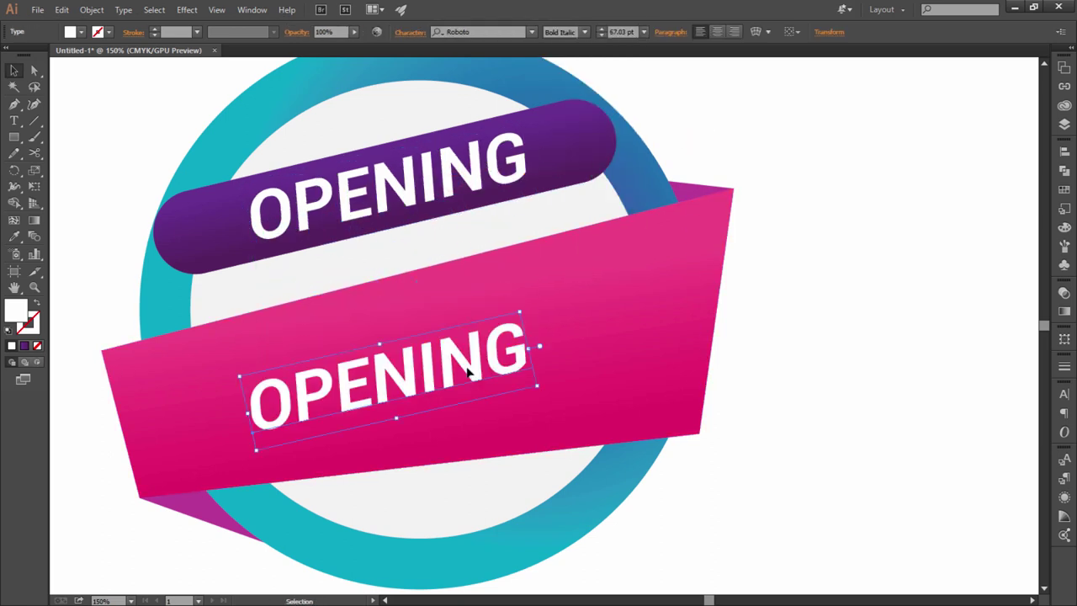
key(t)
double_click(251, 398)
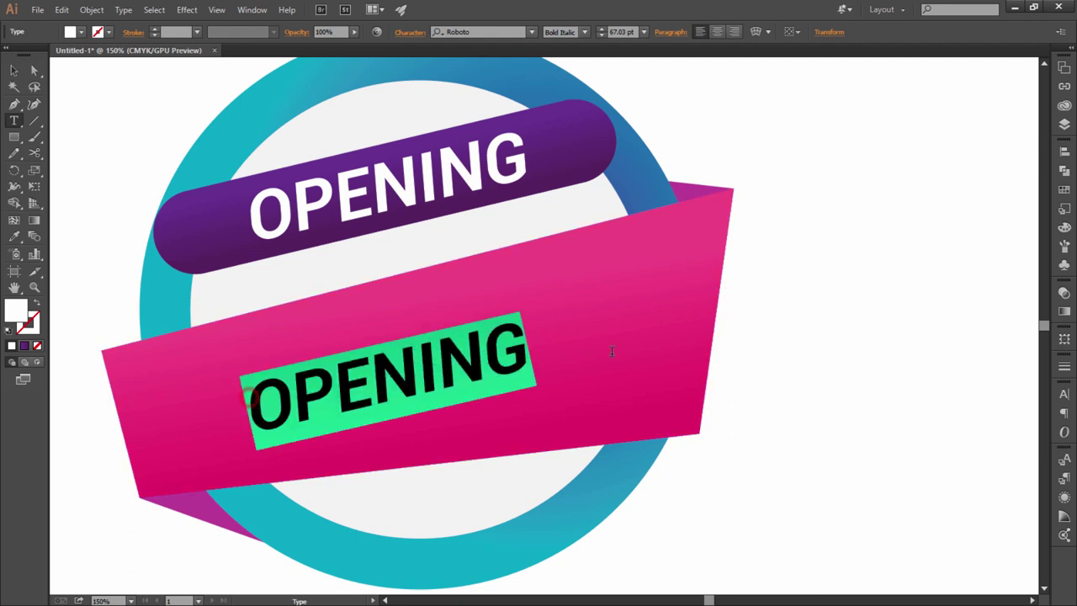
text(SOON)
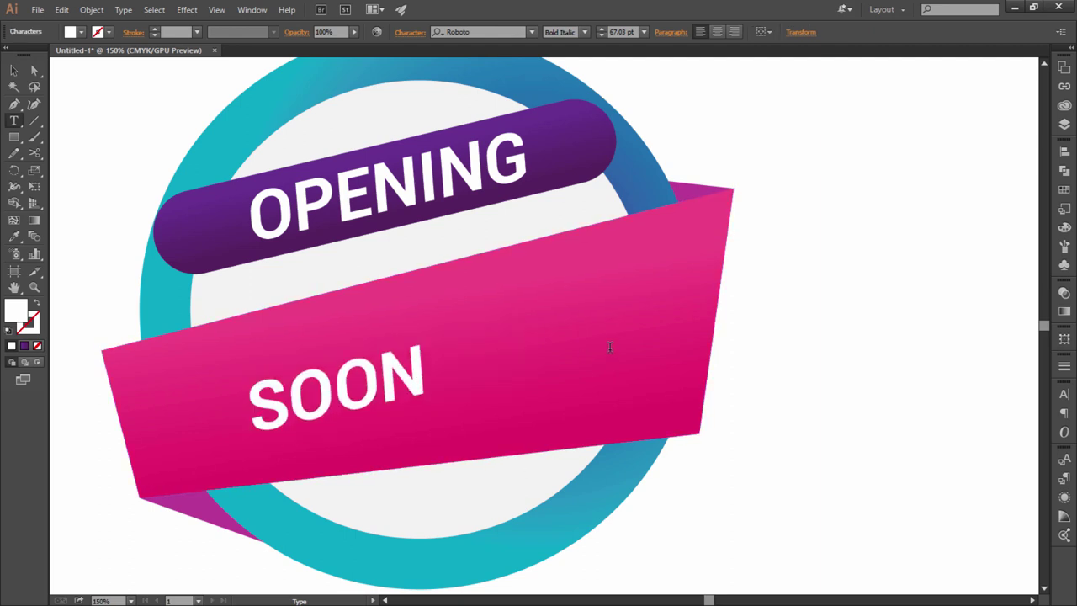
Step: Set SOON to Roboto Black Italic, enlarge it and move it onto the banner
click(15, 71)
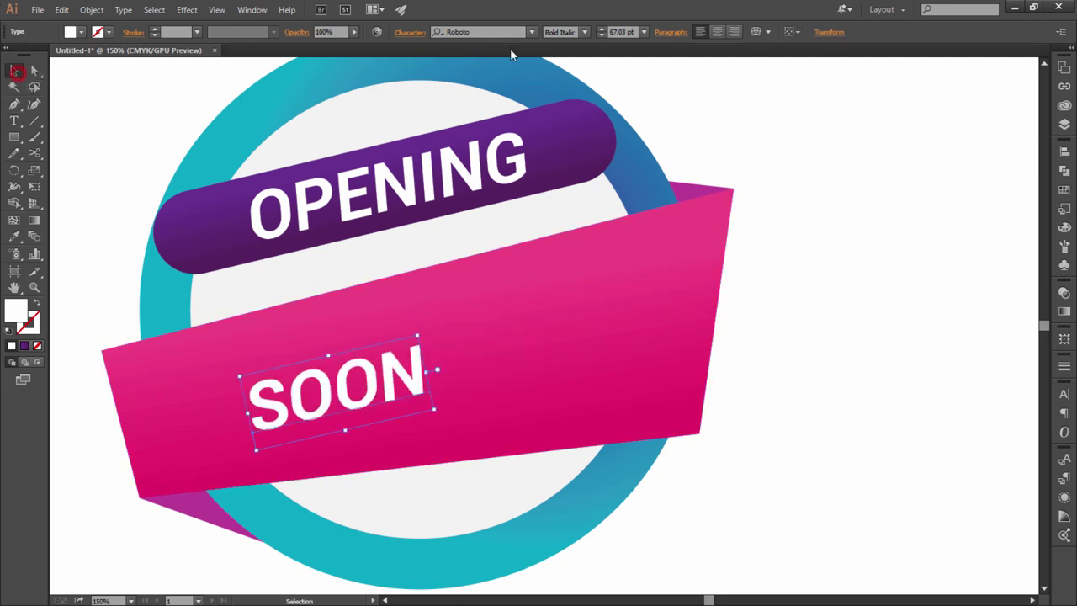
click(584, 32)
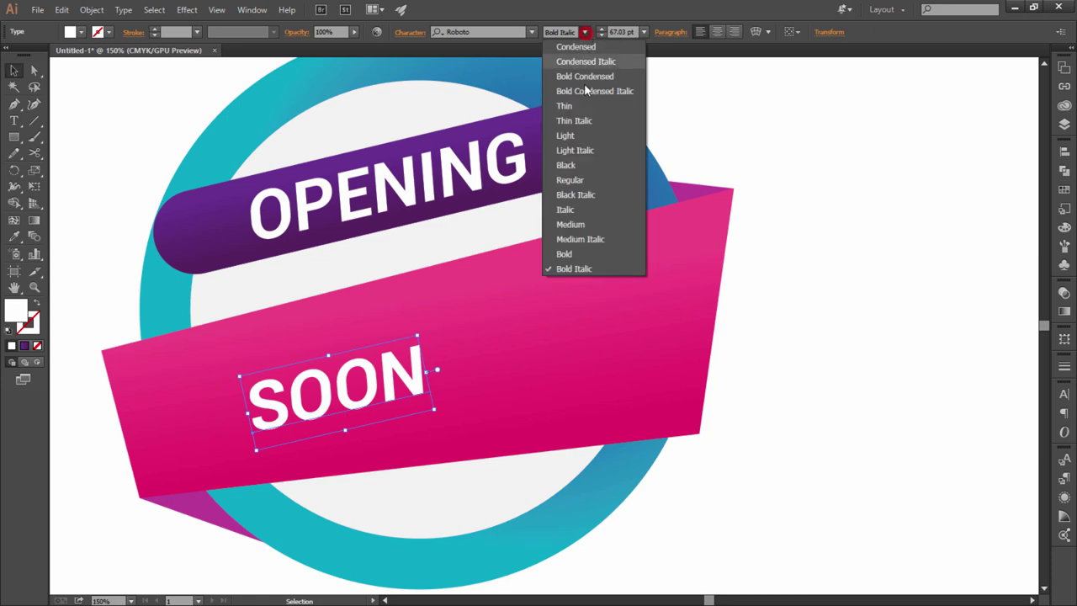
click(587, 193)
mouse_move(418, 336)
mouse_down()
mouse_move(509, 312)
mouse_move(654, 235)
mouse_up()
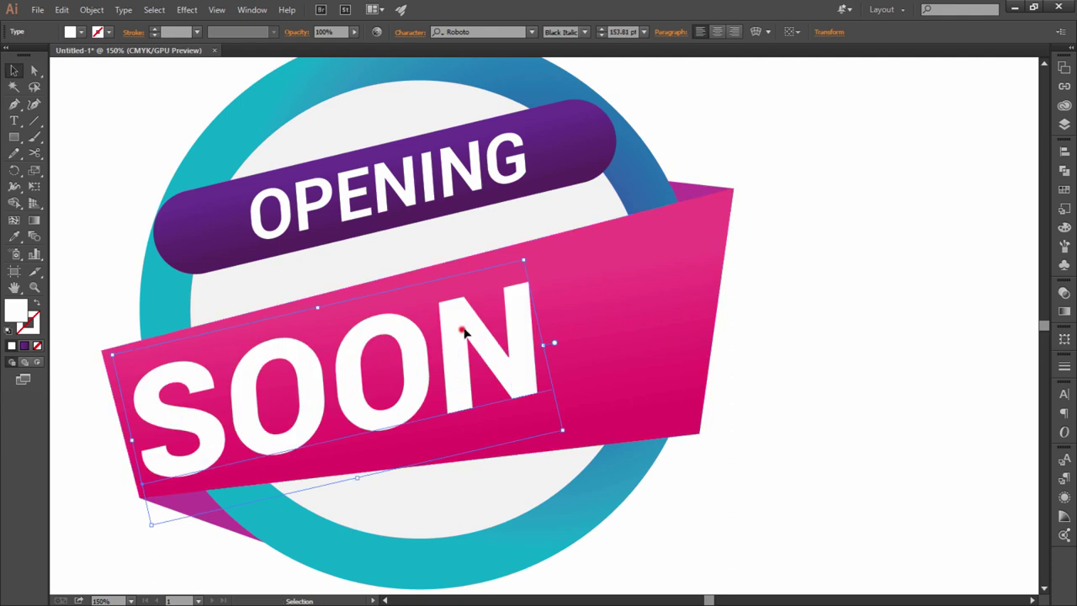
drag(464, 333, 552, 303)
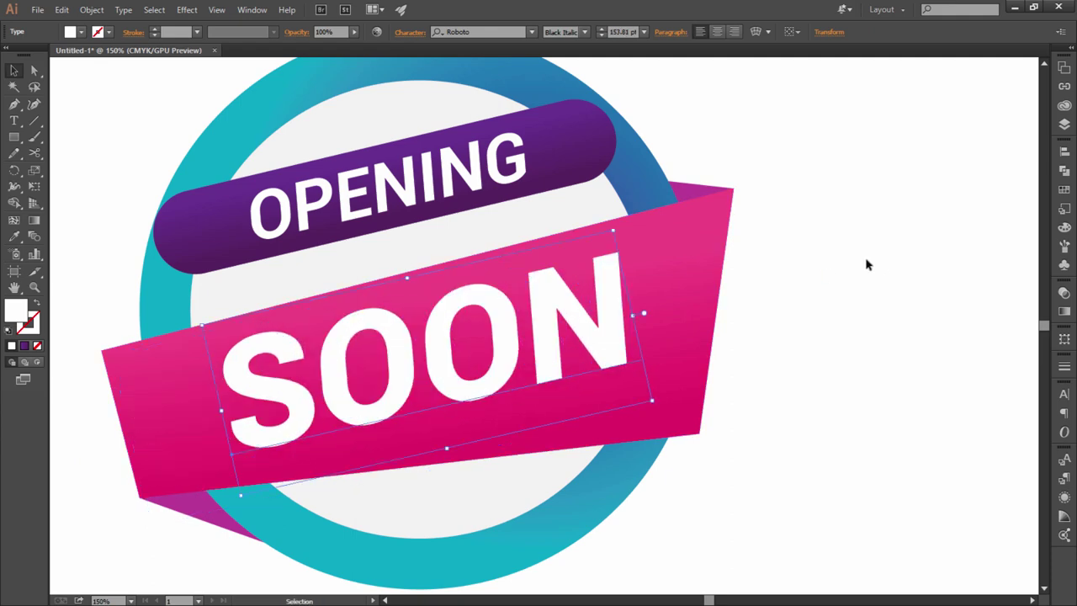
Step: Rotate SOON to follow the banner's tilt, then enlarge and reposition it
click(807, 274)
click(578, 322)
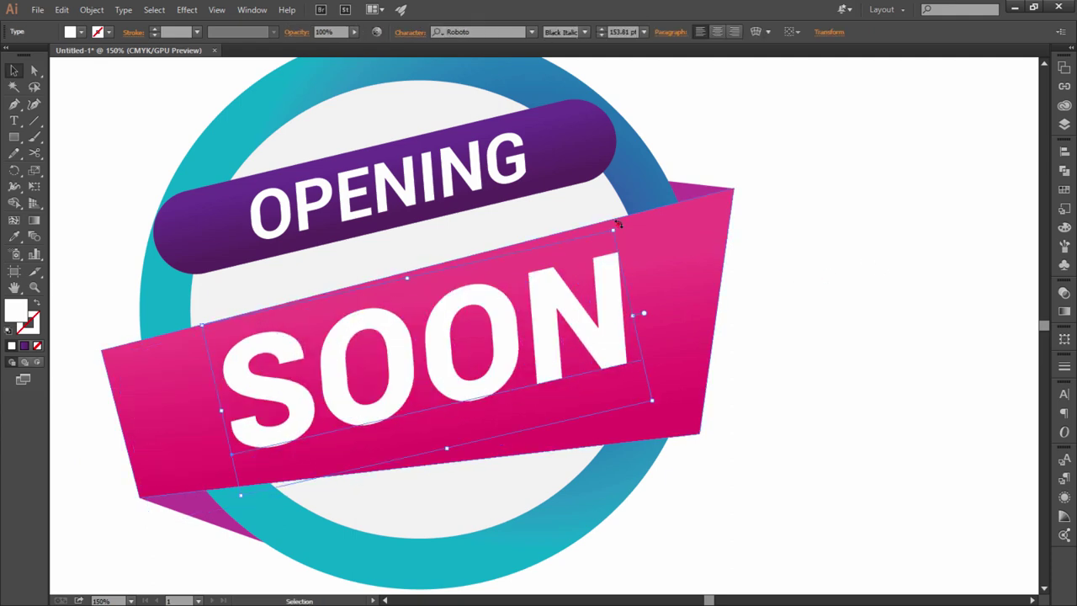
drag(617, 224, 610, 217)
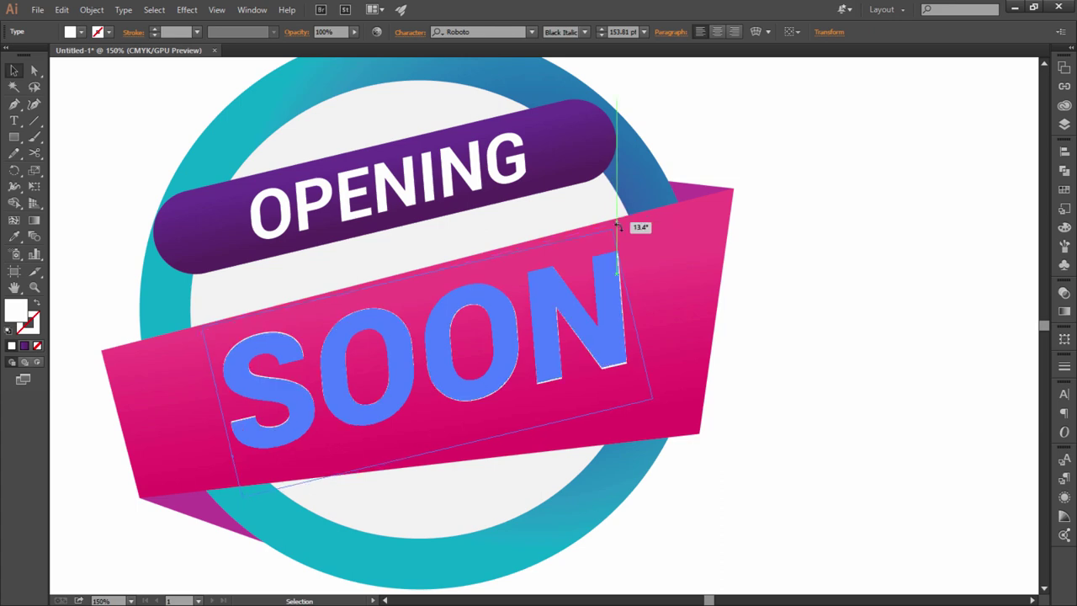
drag(610, 216, 653, 245)
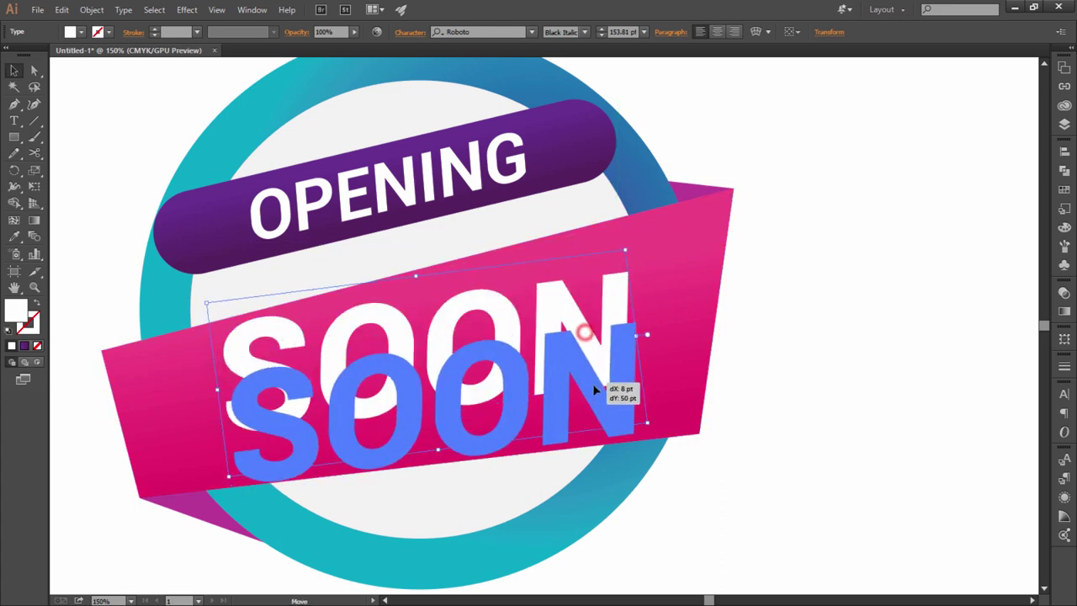
drag(586, 337, 595, 360)
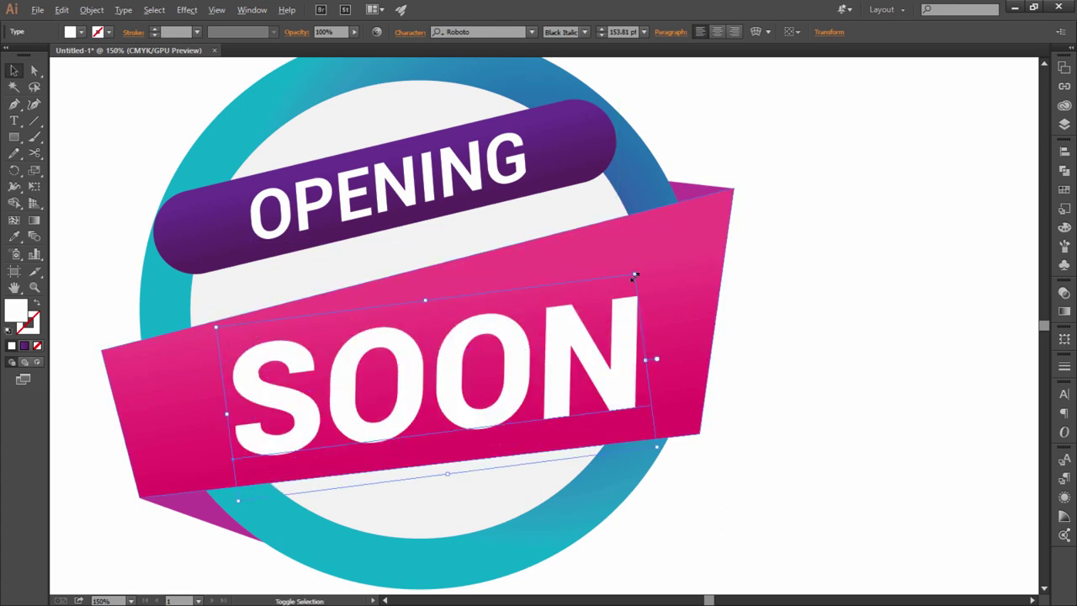
drag(633, 279, 685, 256)
mouse_move(637, 314)
mouse_down()
mouse_move(627, 302)
mouse_move(627, 315)
mouse_up()
Step: Fine-tune SOON's size and placement on the banner
drag(673, 239, 663, 242)
mouse_move(566, 319)
mouse_down()
mouse_move(570, 308)
mouse_move(569, 320)
mouse_up()
click(788, 234)
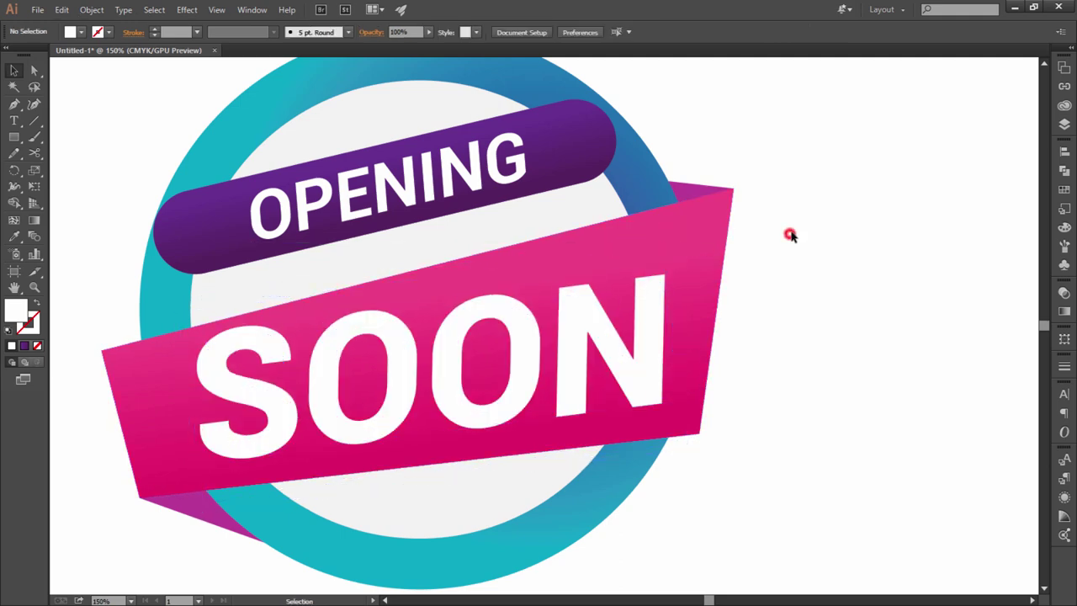
key(ctrl+0)
key(ctrl+equal)
key(ctrl+equal)
key(ctrl+equal)
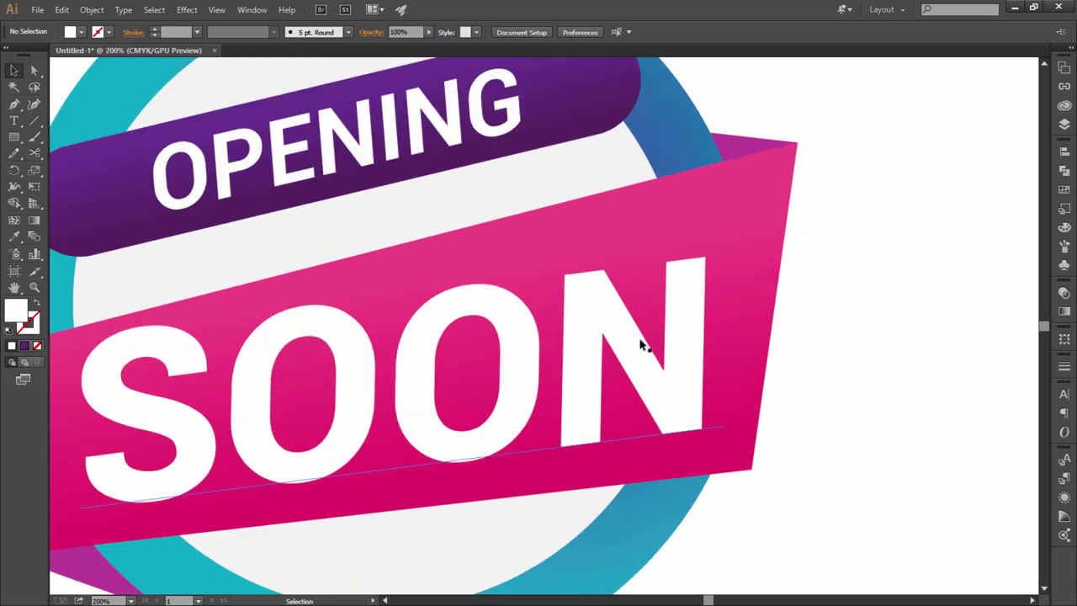
click(640, 344)
drag(700, 224, 684, 232)
Step: Try the Black font style on SOON, then undo the style change
click(584, 32)
click(580, 166)
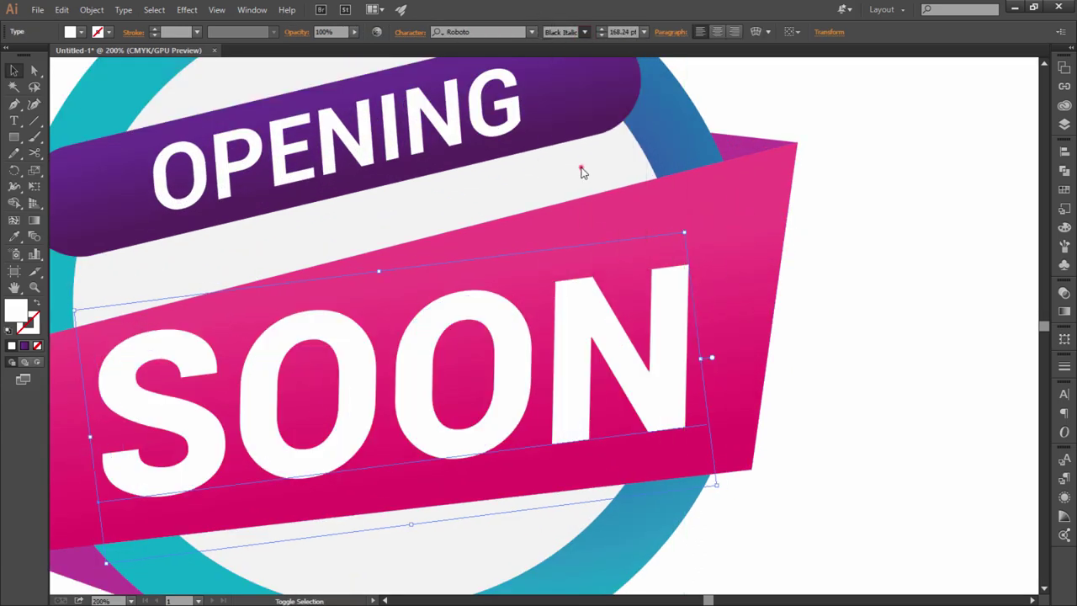
click(847, 356)
click(673, 373)
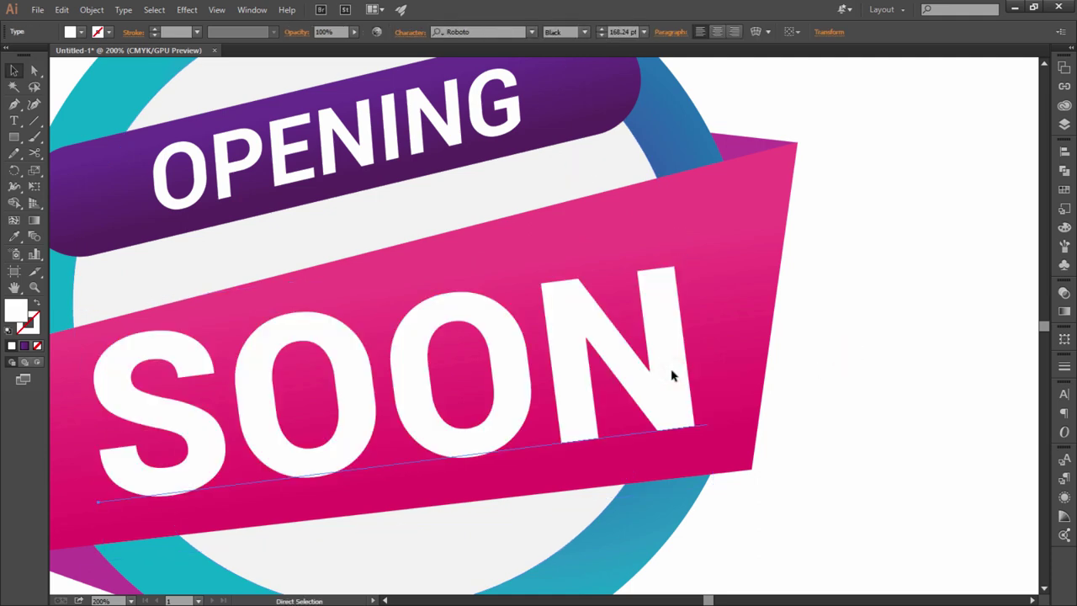
key(ctrl+shift+o)
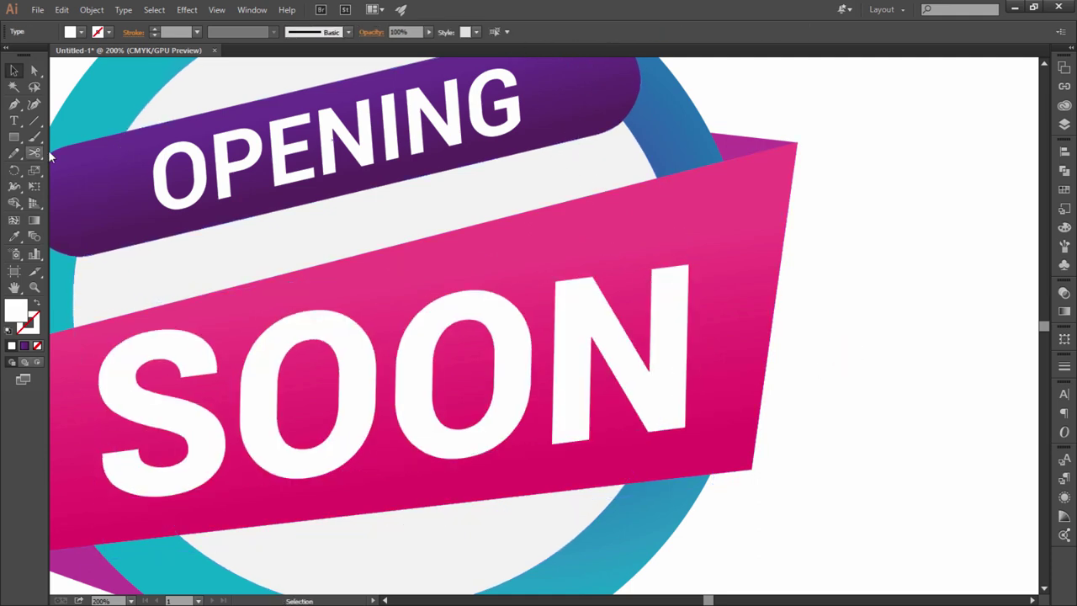
Step: Select SOON and find the Free Transform tool among the scale and shear tools
click(32, 185)
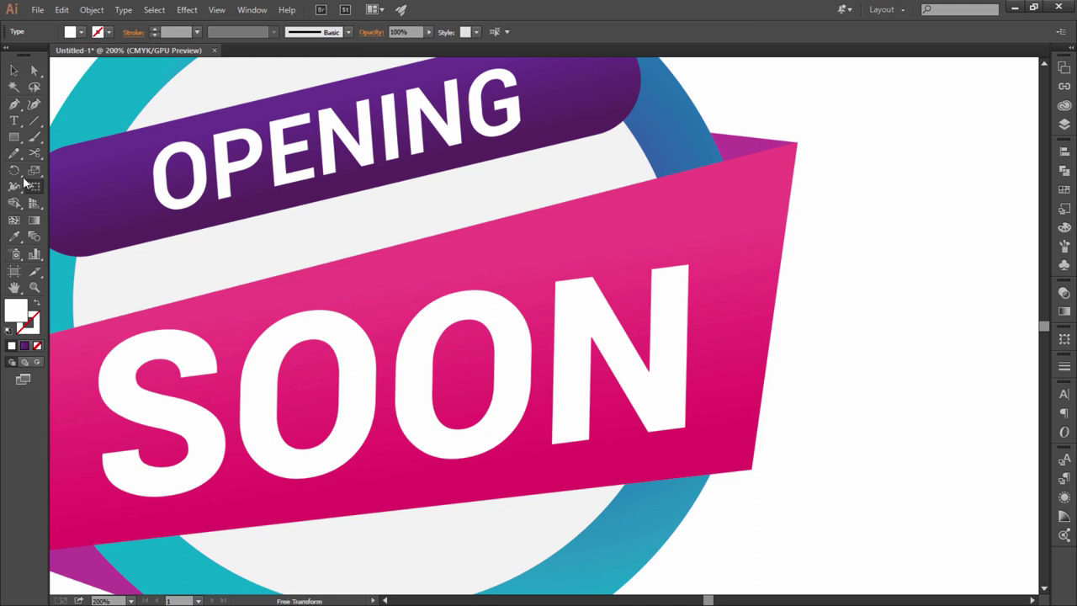
click(13, 73)
click(385, 457)
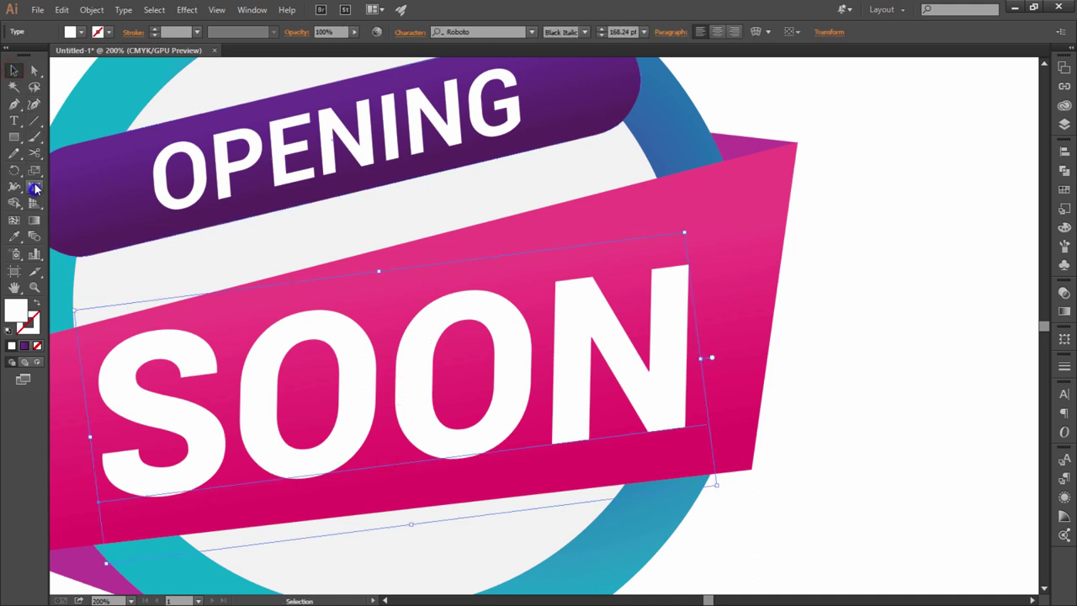
drag(37, 174, 60, 174)
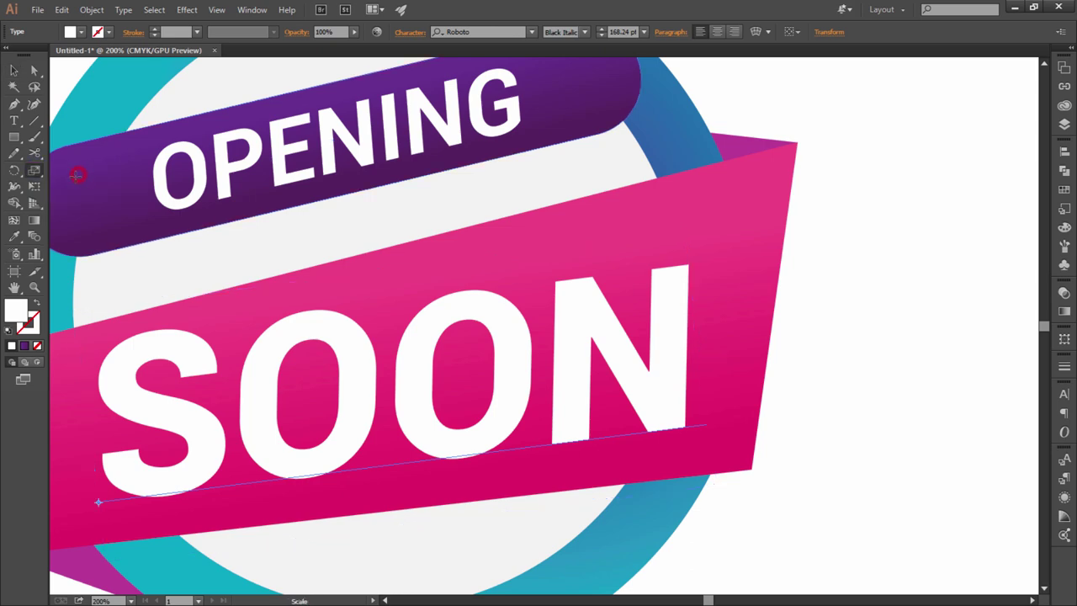
right_click(39, 177)
click(36, 173)
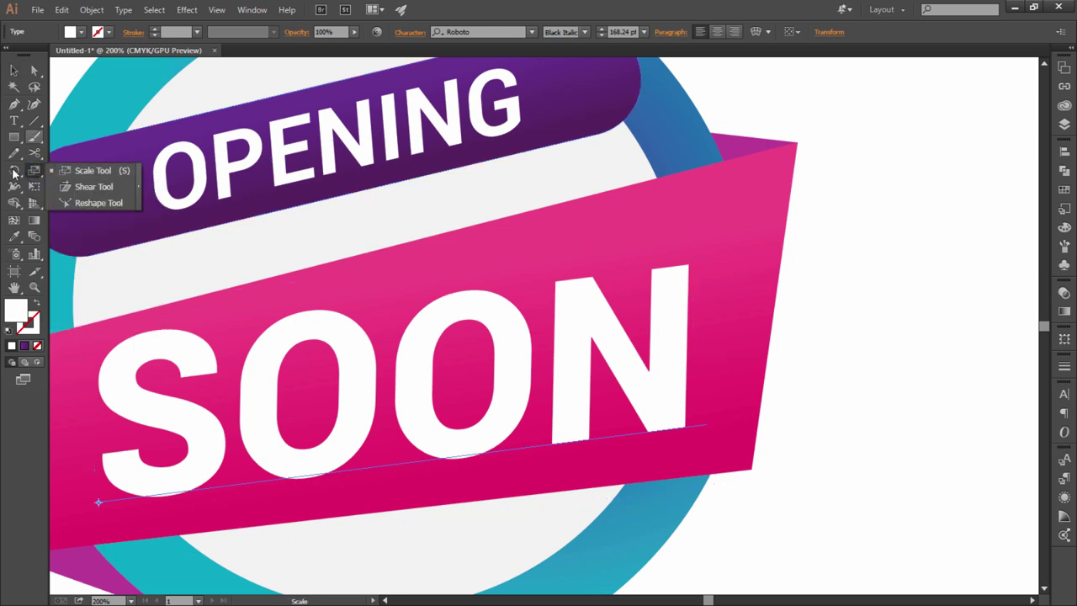
click(14, 172)
click(35, 204)
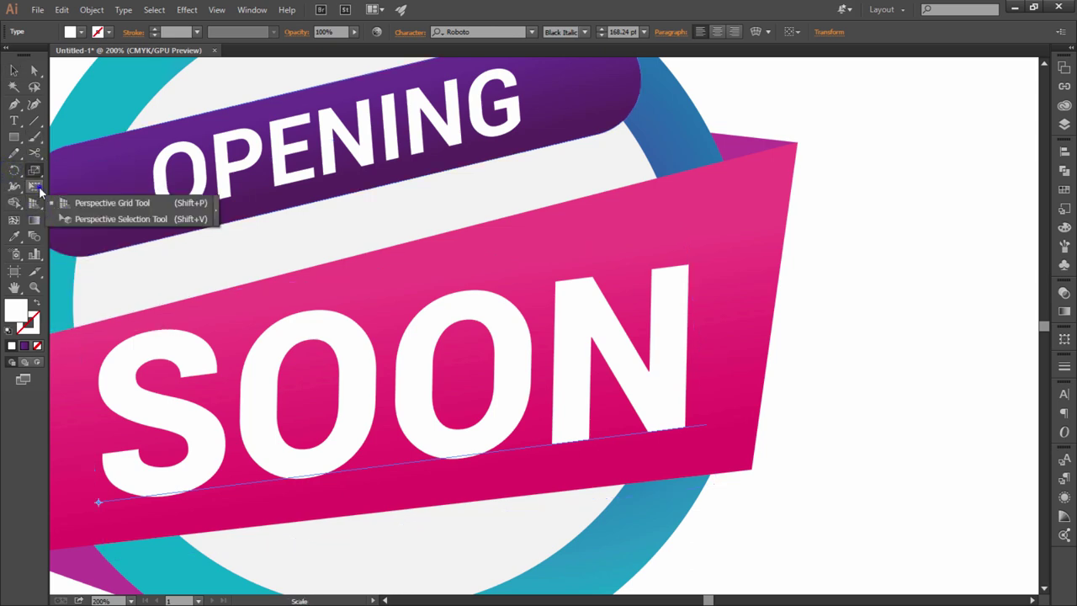
click(37, 188)
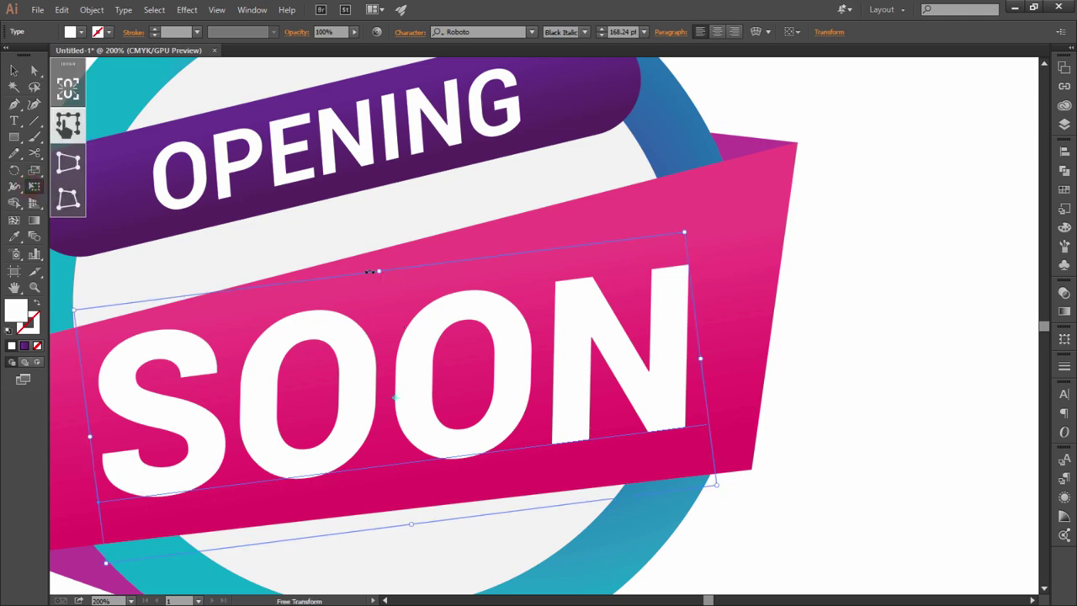
Step: Shear SOON's top edge so the text slants along the ribbon
mouse_move(376, 270)
mouse_down()
mouse_move(387, 270)
mouse_move(365, 269)
mouse_up()
key(v)
click(897, 247)
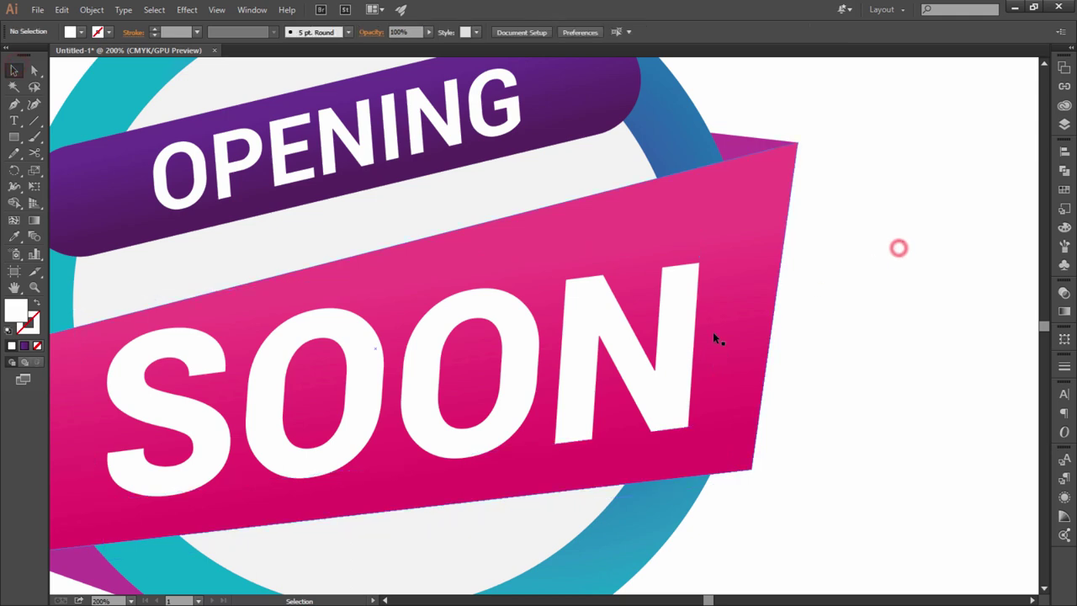
key(ctrl+0)
Step: Rotate SOON about 9.63° and raise it slightly on the ribbon
click(630, 340)
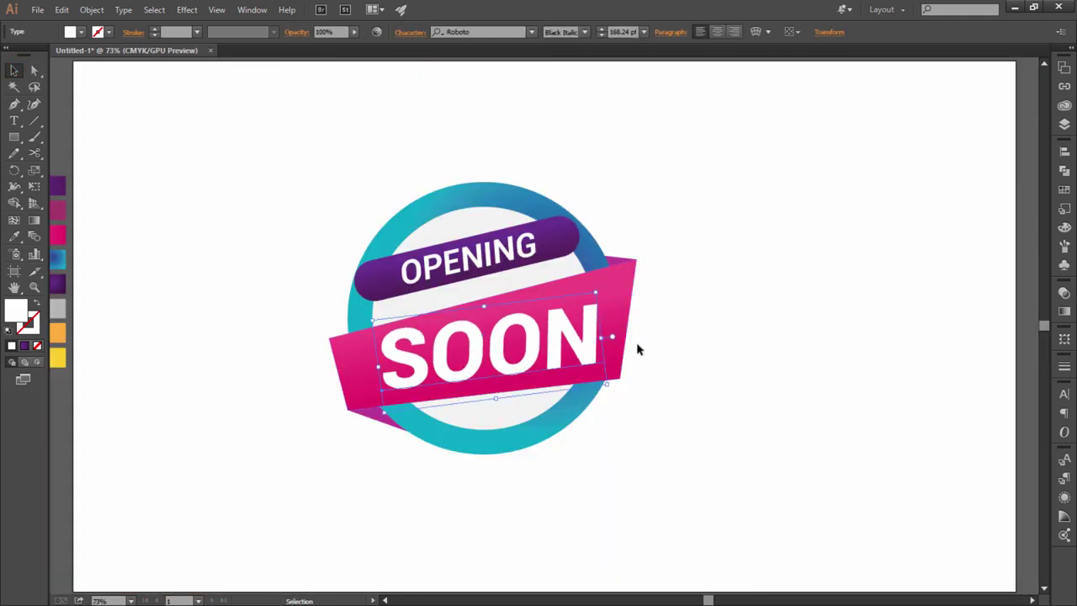
click(594, 341)
drag(611, 389, 614, 379)
click(661, 356)
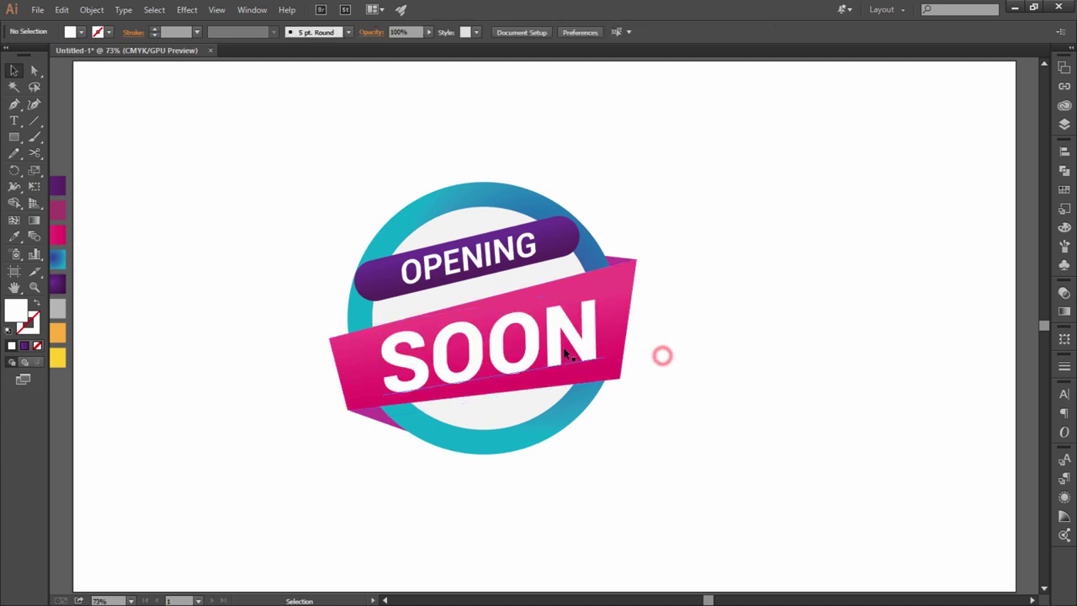
drag(567, 353, 563, 341)
Step: Zoom to 150% on the badge and reapply a swatch fill to SOON
click(696, 313)
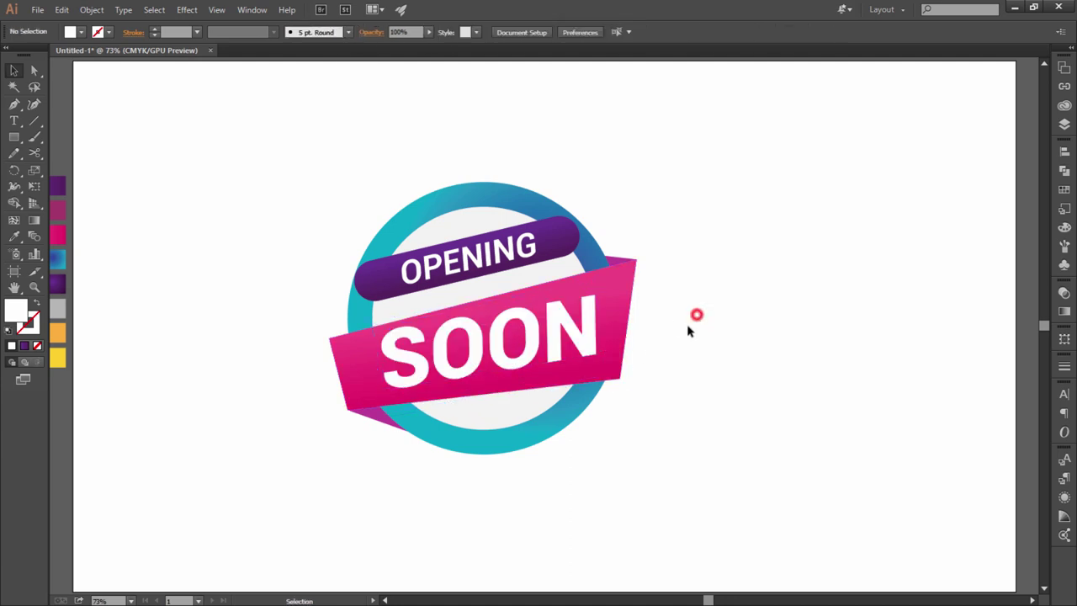
click(587, 330)
click(678, 328)
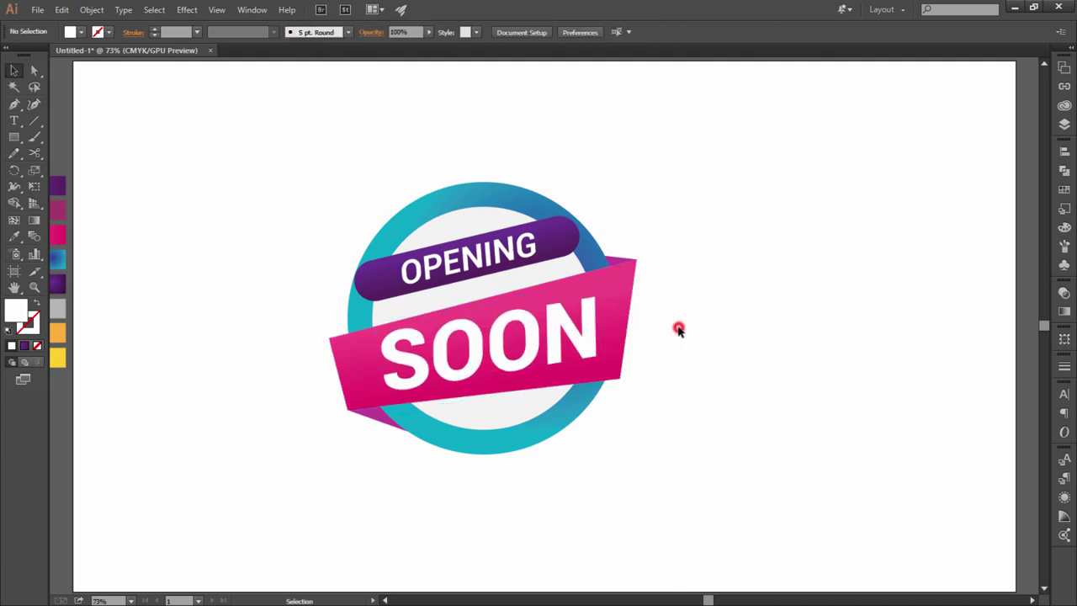
key(ctrl+equal)
key(ctrl+equal)
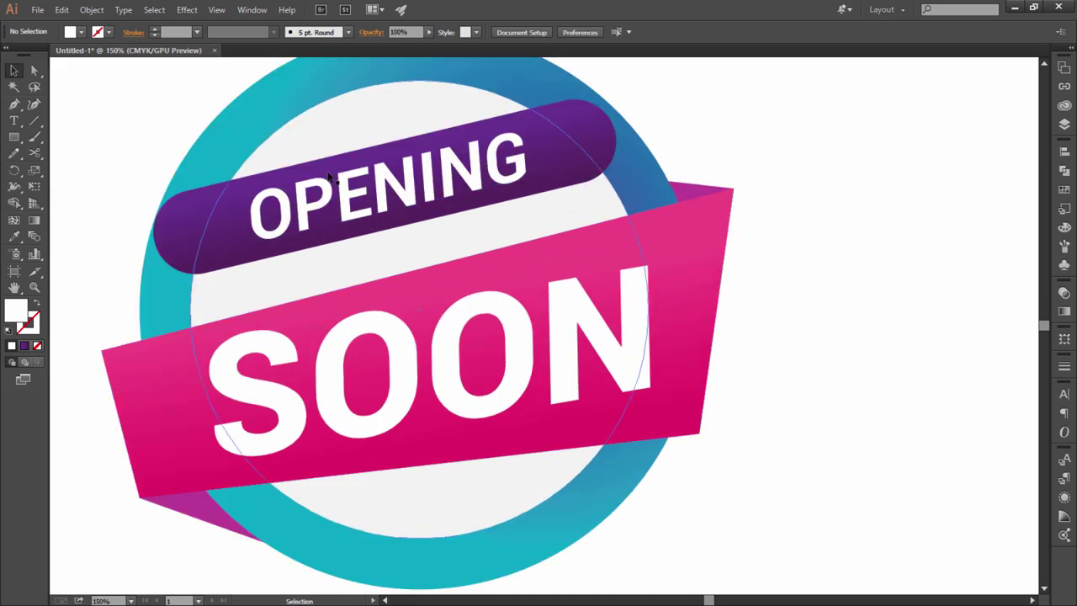
click(82, 32)
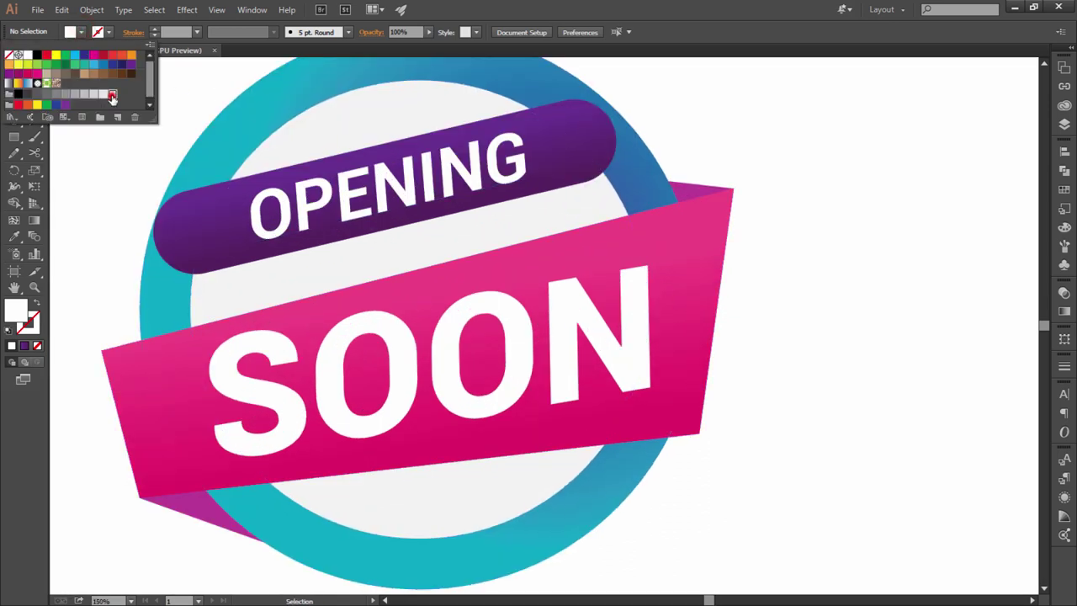
click(112, 98)
Step: Select both the OPENING and SOON text together
click(99, 177)
click(775, 312)
click(592, 330)
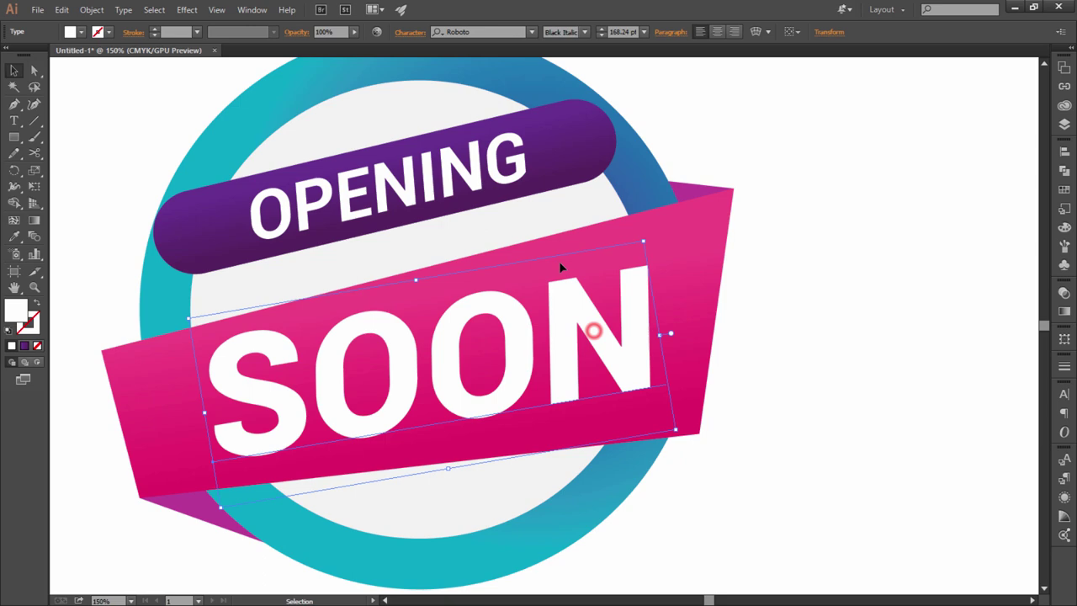
click(480, 174)
shift+click(478, 308)
Step: Convert OPENING and SOON to outlines and duplicate them with a slight offset
right_click(477, 307)
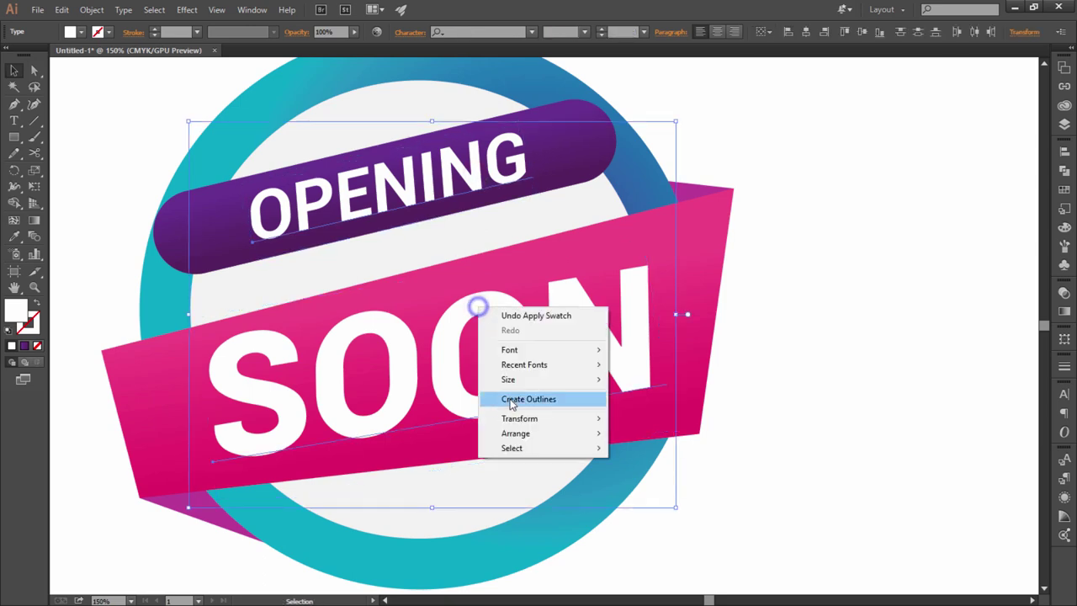
click(511, 401)
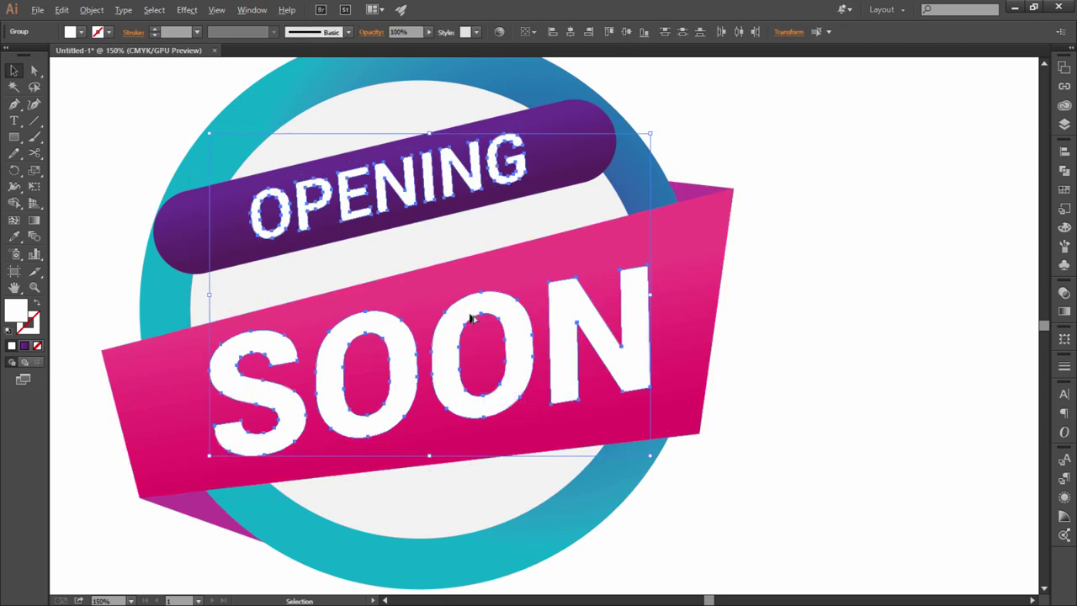
drag(471, 318, 467, 323)
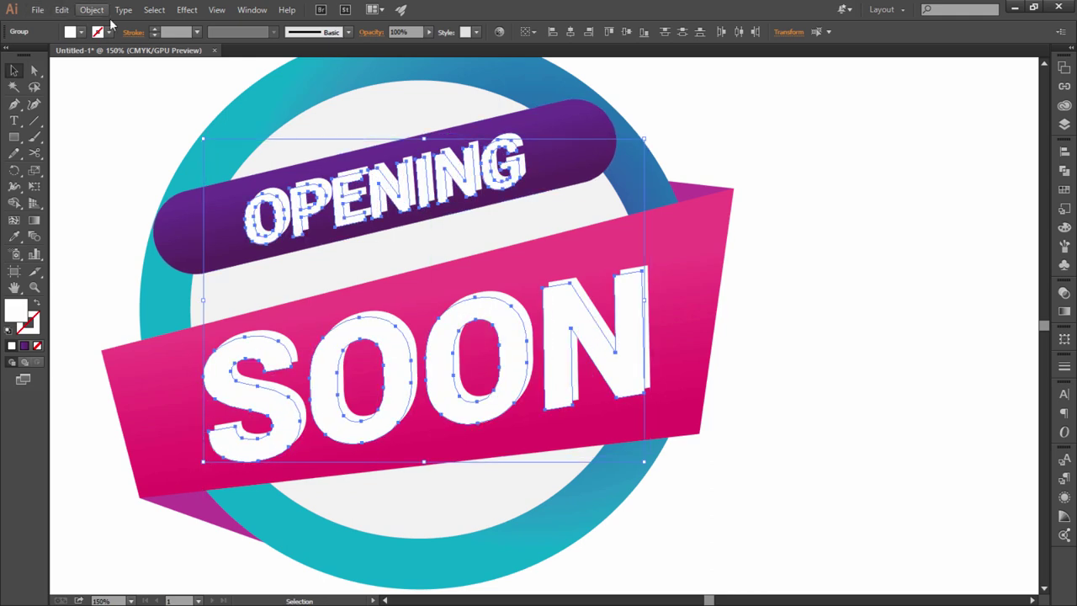
Step: Fill the offset copy of the lettering with 70% dark grey
click(82, 33)
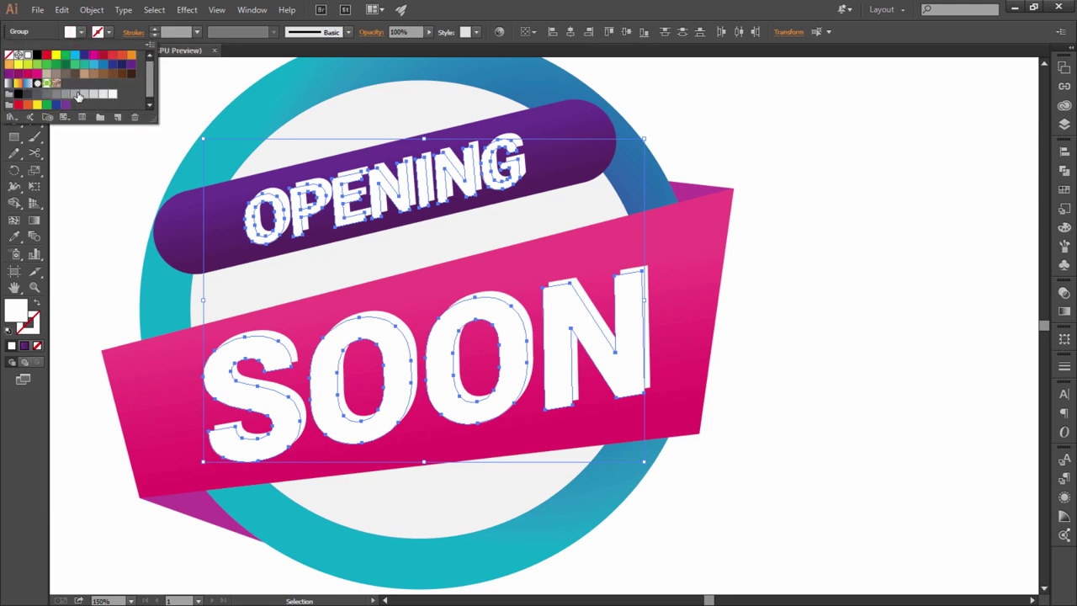
click(54, 95)
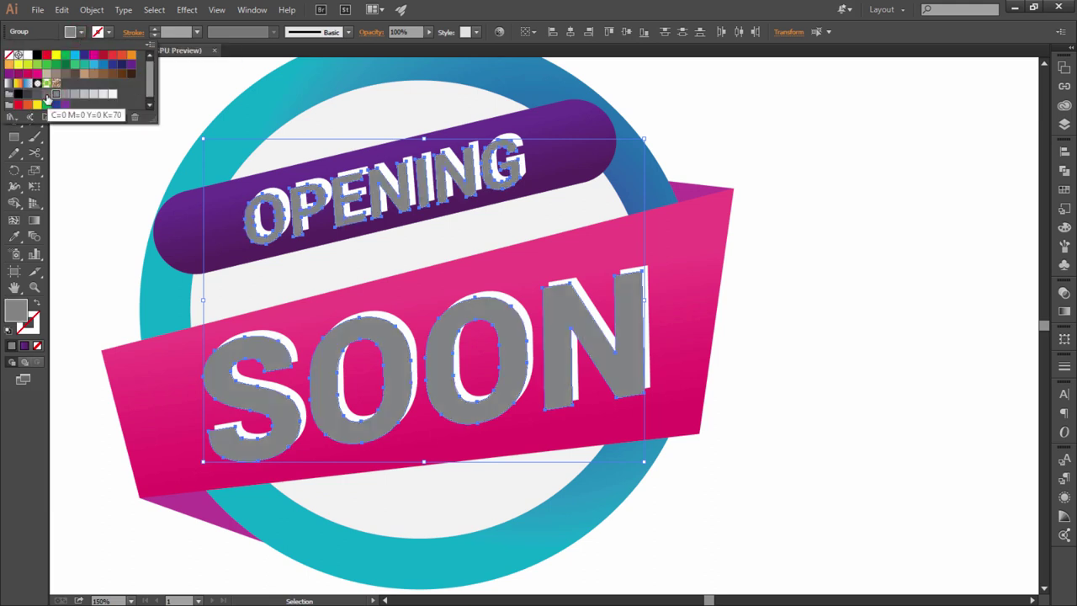
click(48, 96)
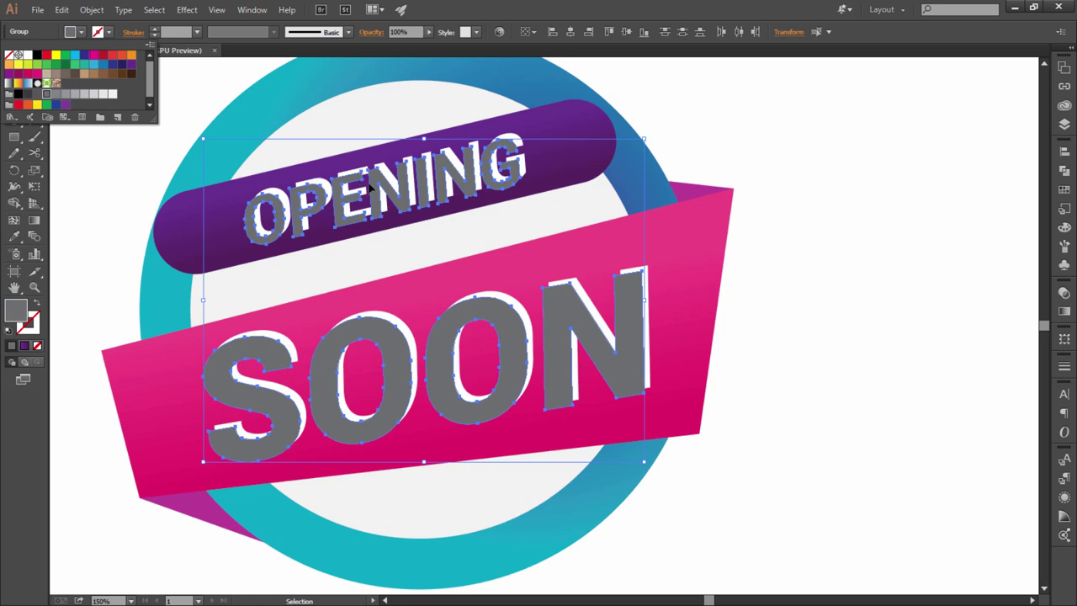
right_click(404, 201)
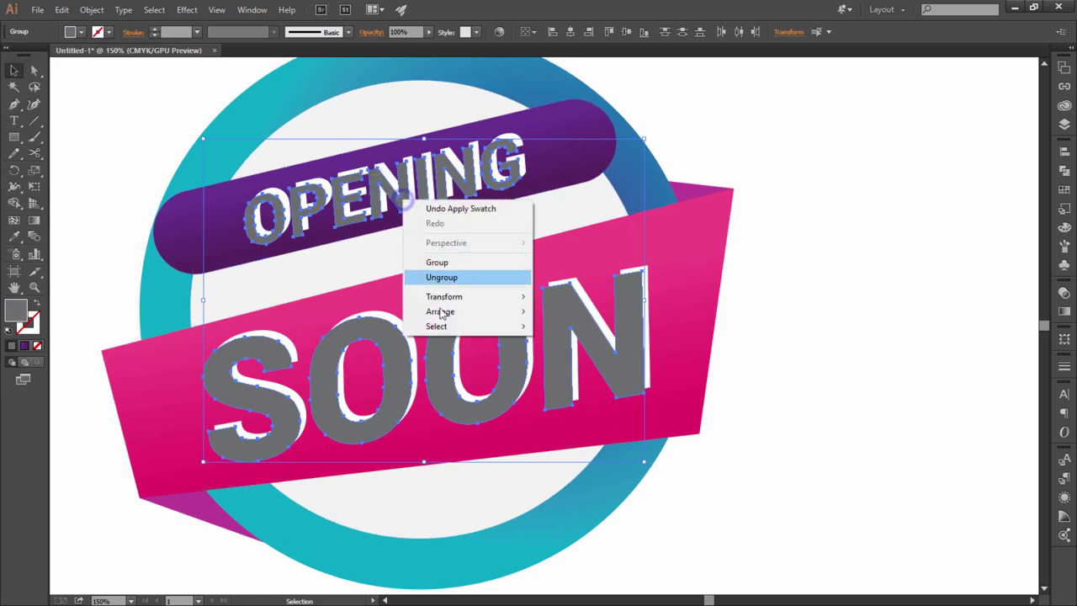
Step: Send the grey copy behind the white lettering and select SOON with its shadow
click(404, 186)
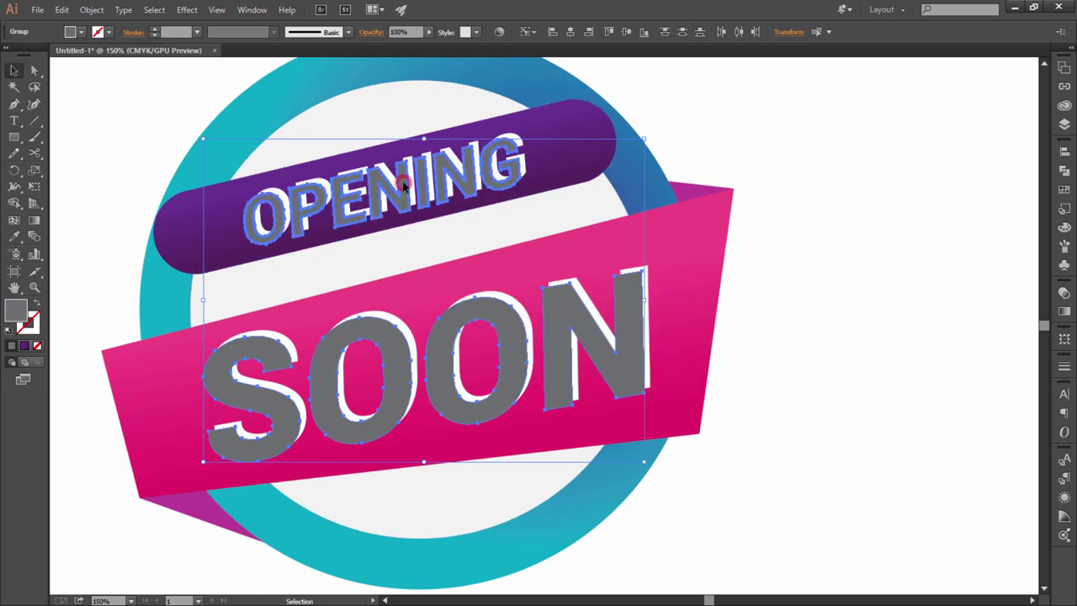
key(a)
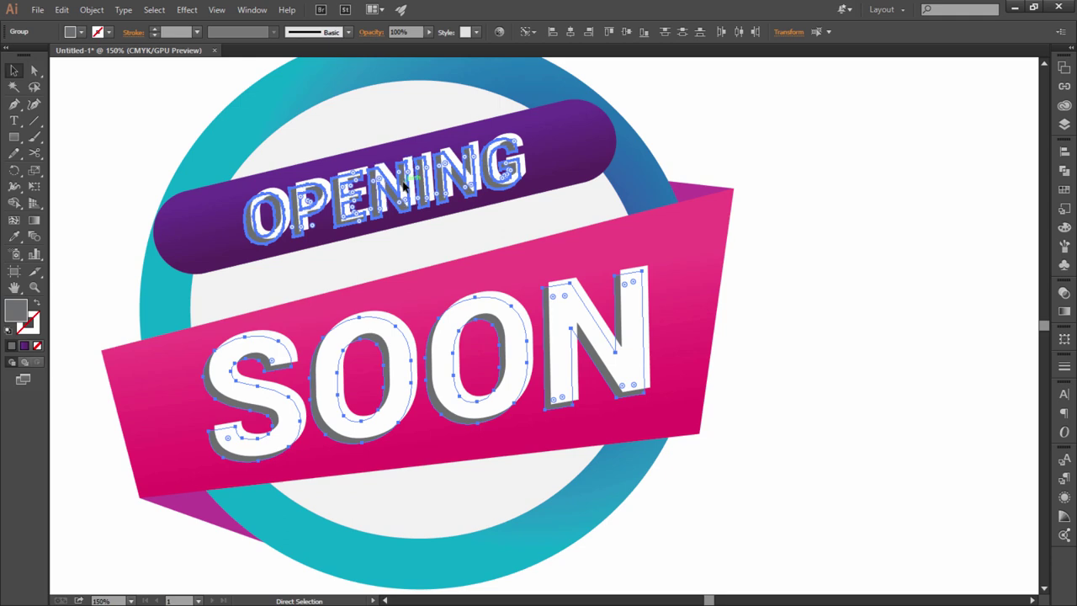
click(753, 257)
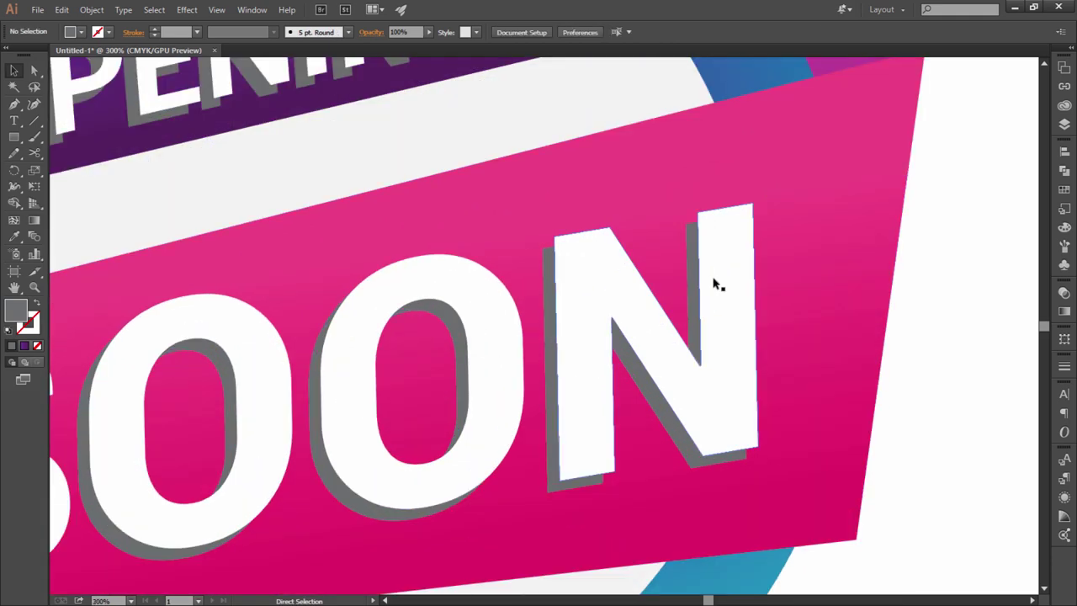
drag(714, 283, 974, 123)
key(v)
click(187, 431)
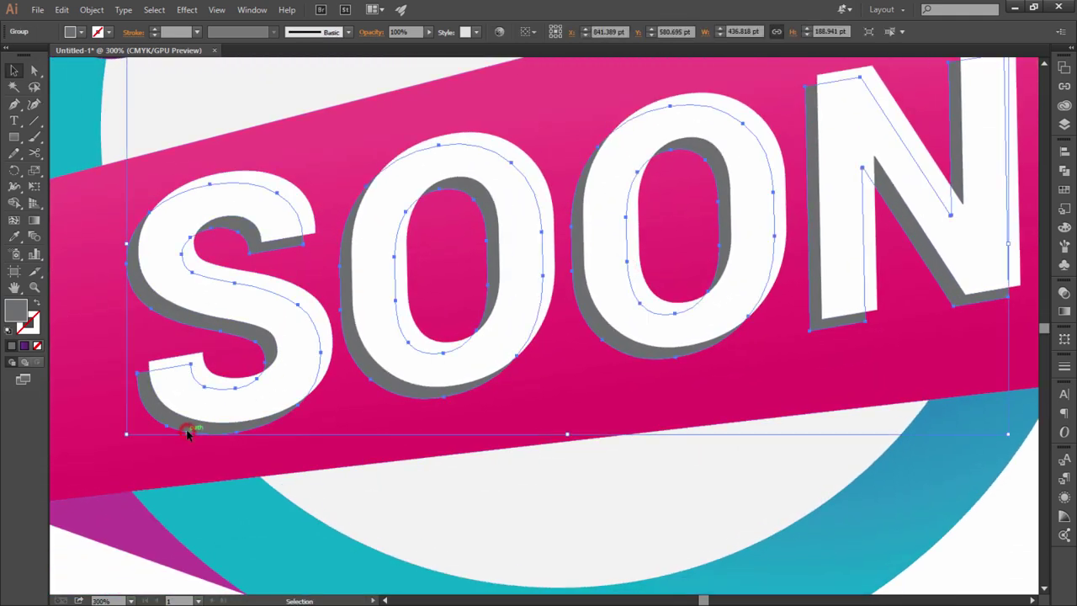
shift+click(210, 411)
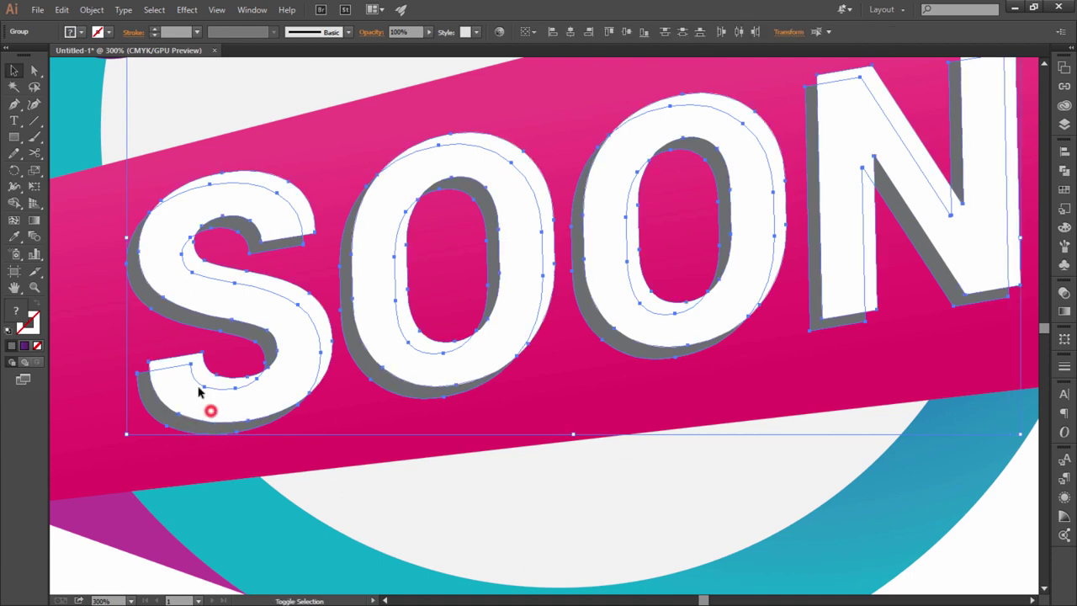
Step: Blend SOON into its grey shadow using 60 specified steps
click(35, 237)
key(Return)
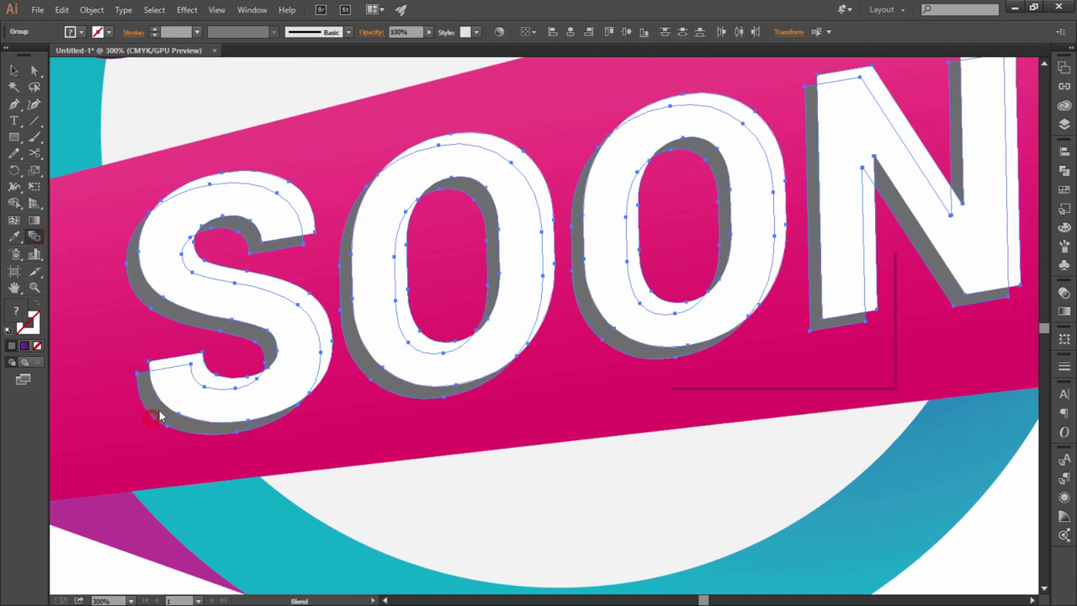
click(771, 290)
click(772, 321)
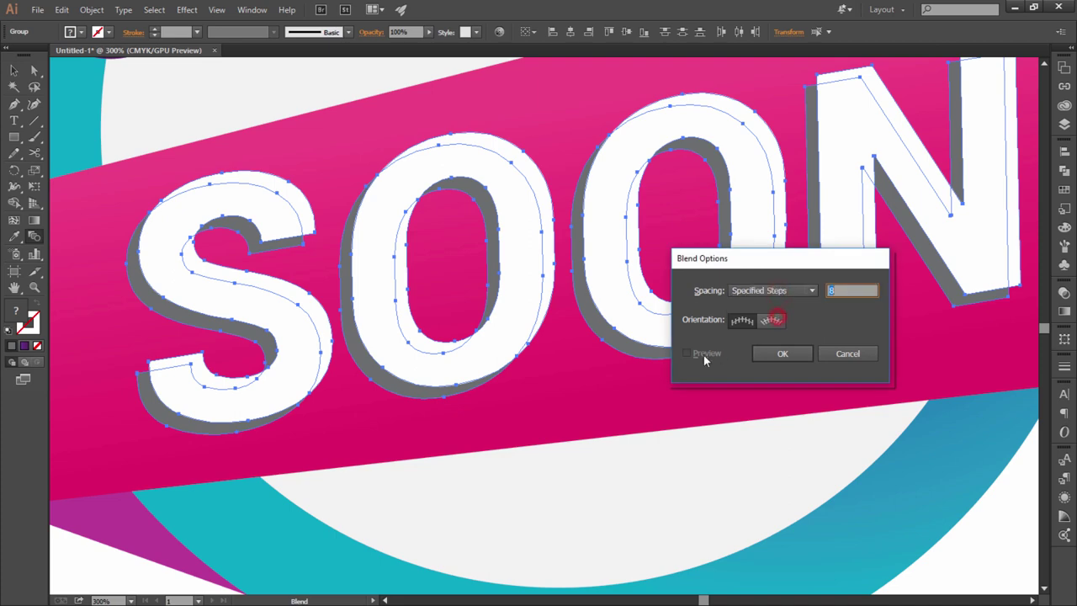
click(783, 354)
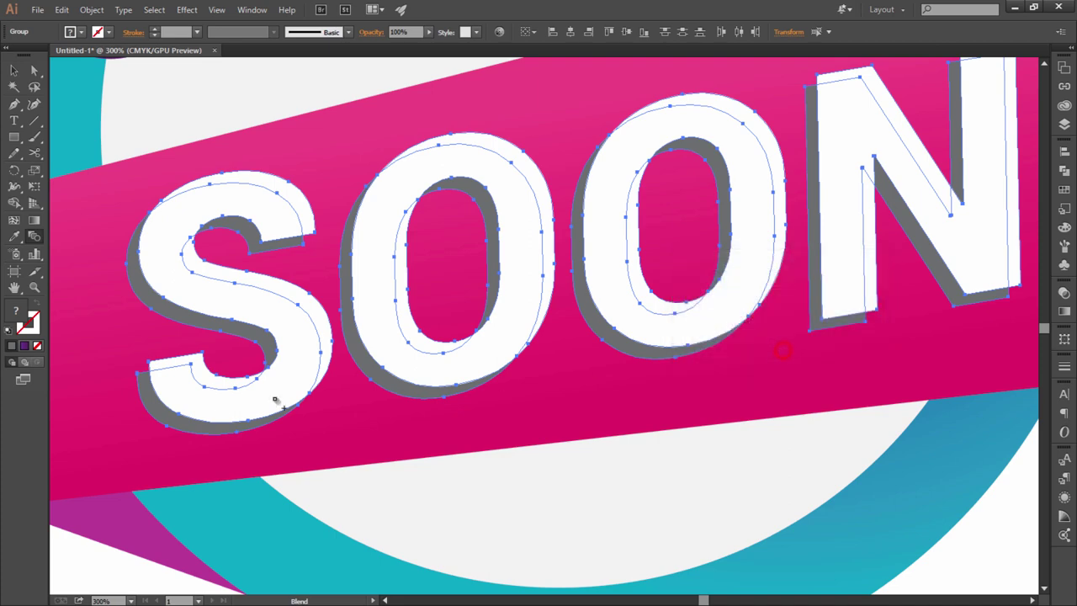
click(168, 407)
Step: Zoom in on OPENING, select its lettering group and nudge it slightly
scroll(331, 313, up, 2)
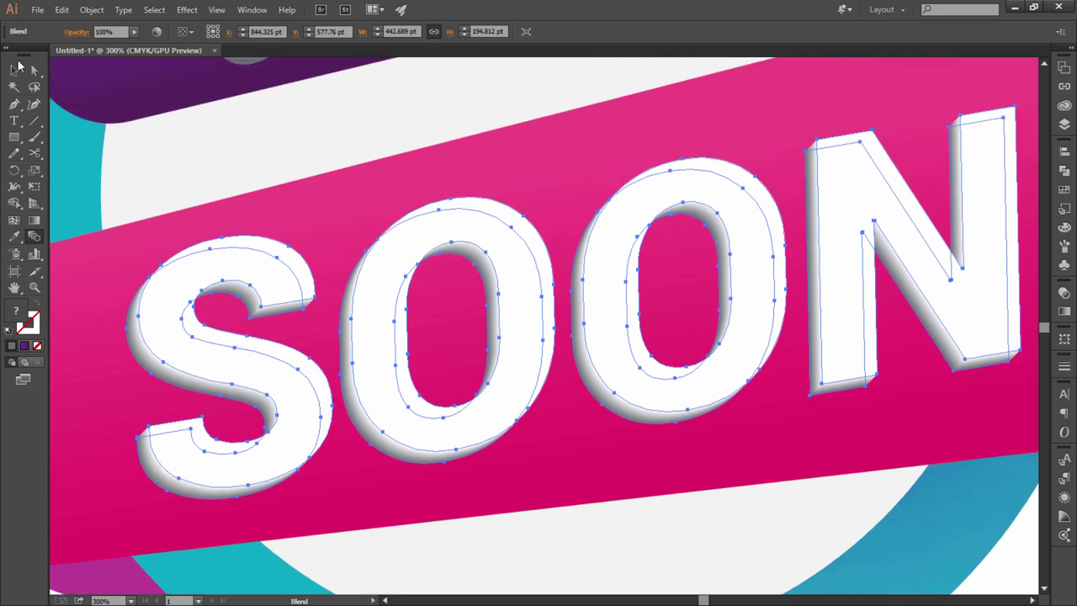
click(14, 69)
click(356, 276)
key(ctrl+0)
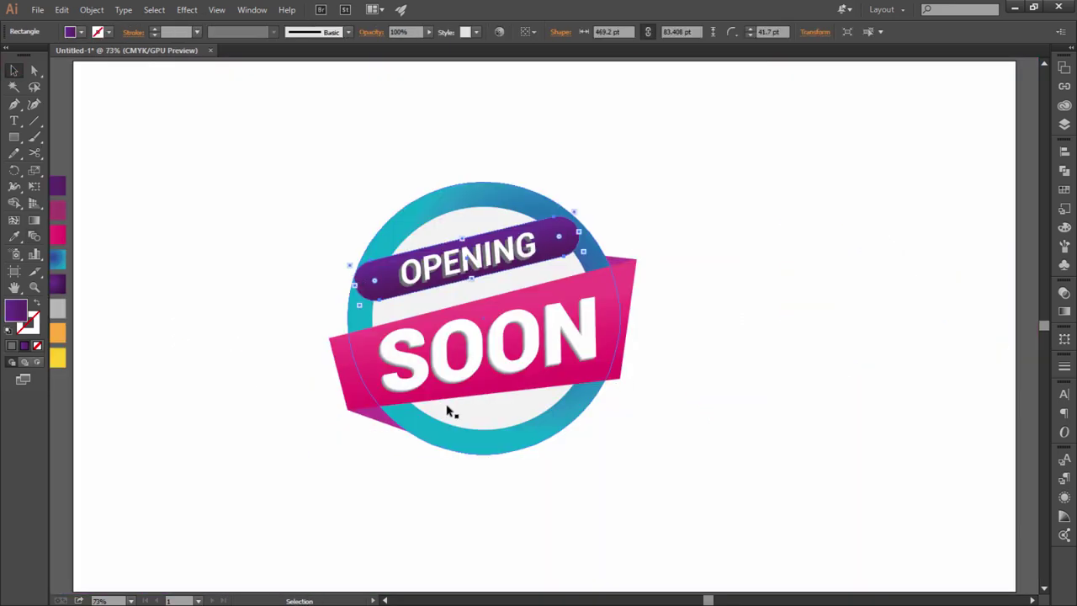
key(ctrl+plus)
key(ctrl+plus)
key(ctrl+plus)
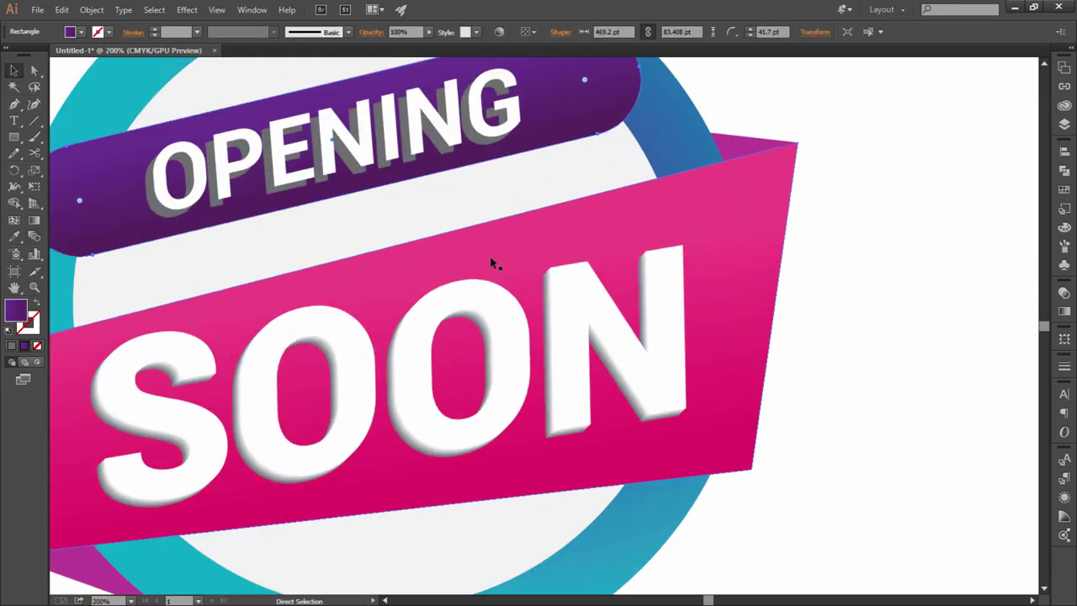
drag(492, 258, 673, 284)
key(ctrl+plus)
key(ctrl+plus)
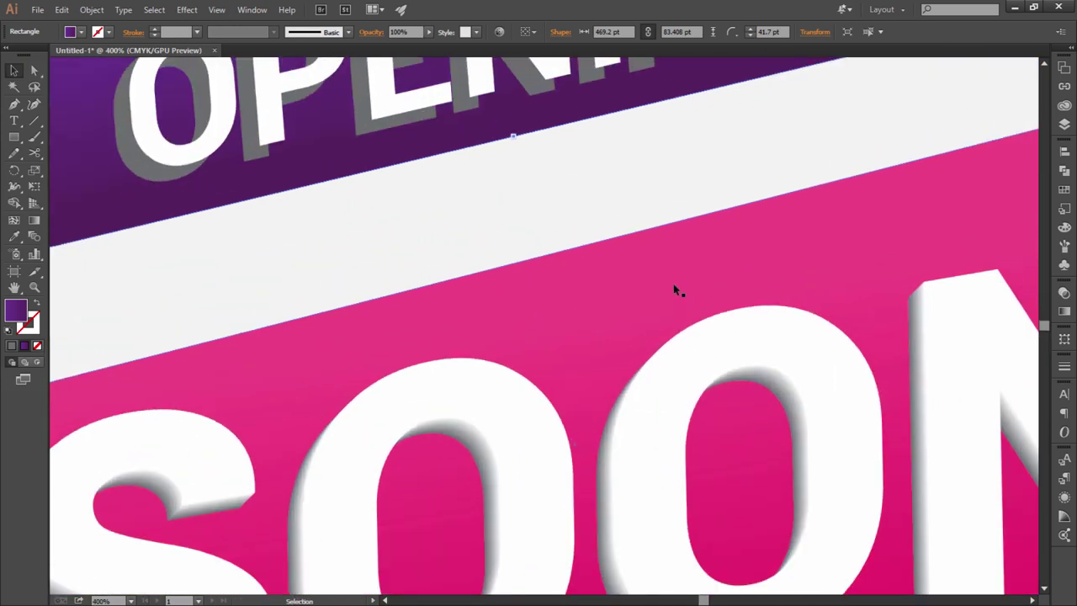
scroll(673, 283, up, 5)
drag(141, 323, 150, 314)
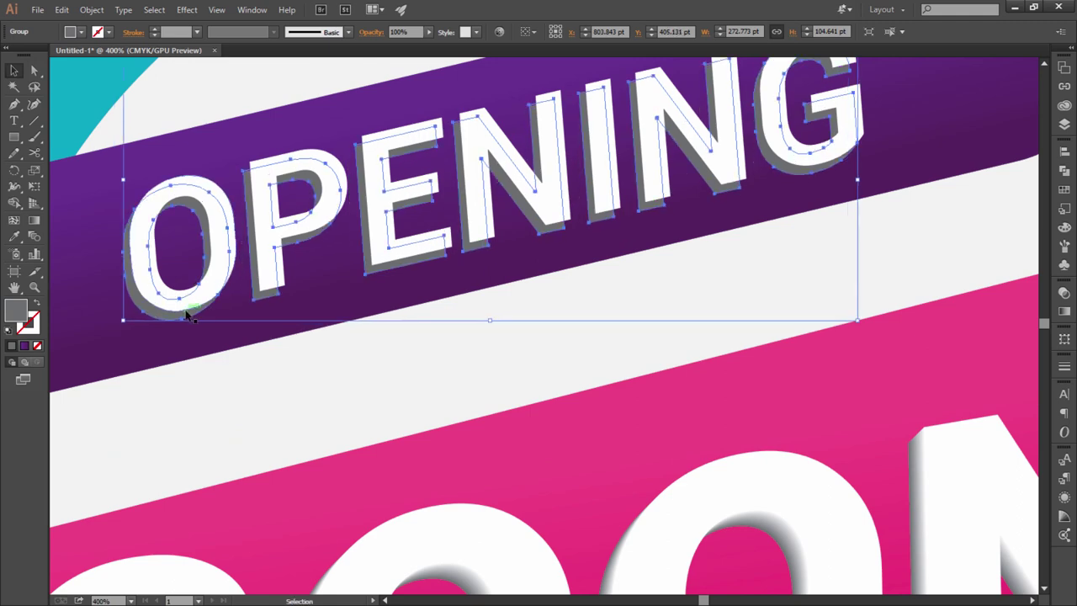
drag(163, 294, 142, 314)
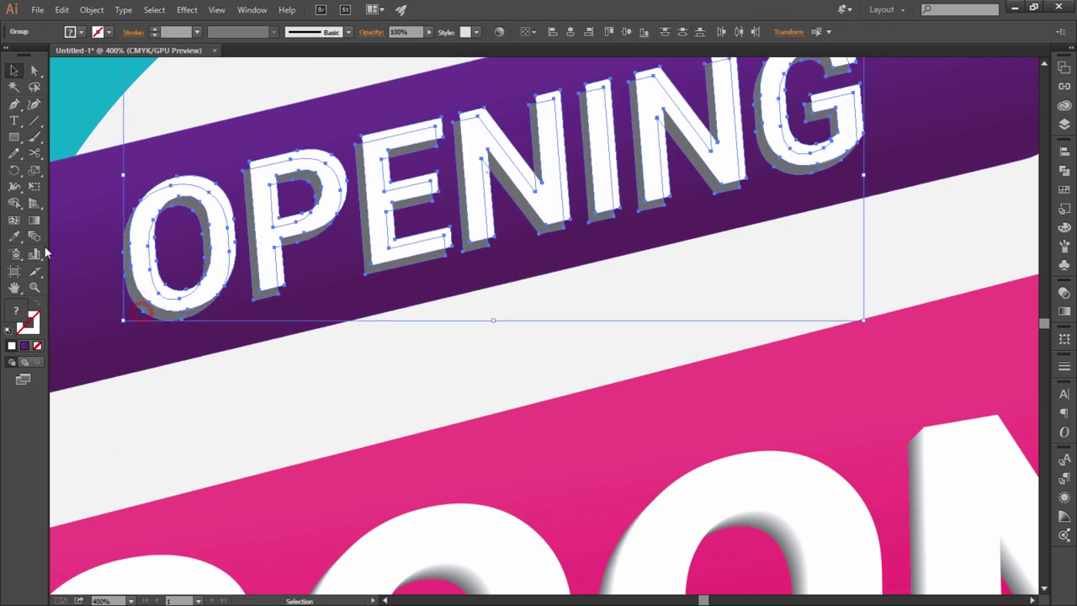
Step: Blend the OPENING letters into their grey shadow for an extruded look
key(w)
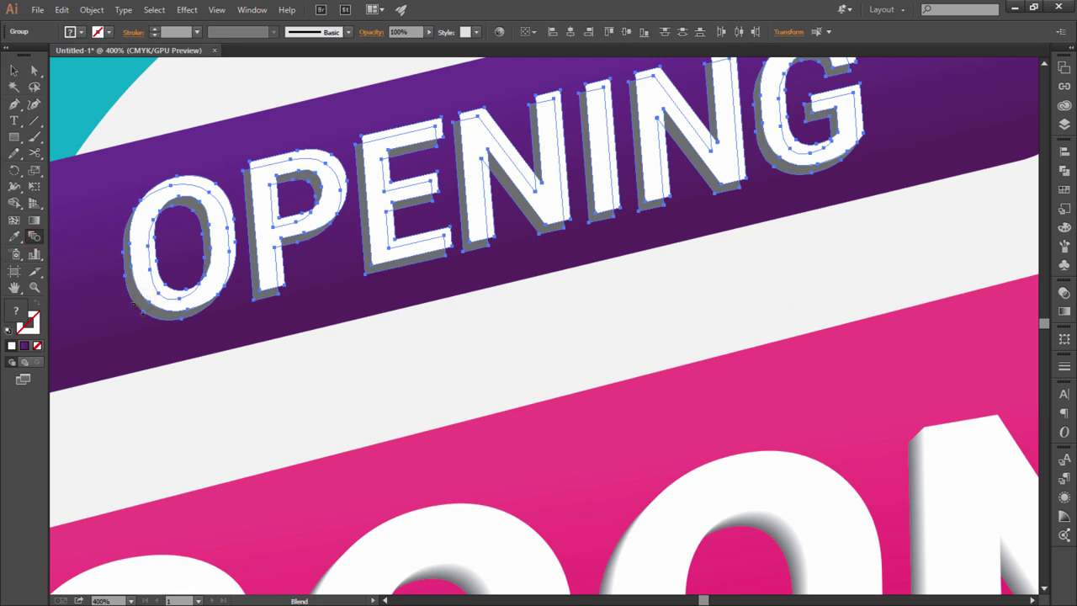
click(135, 305)
key(v)
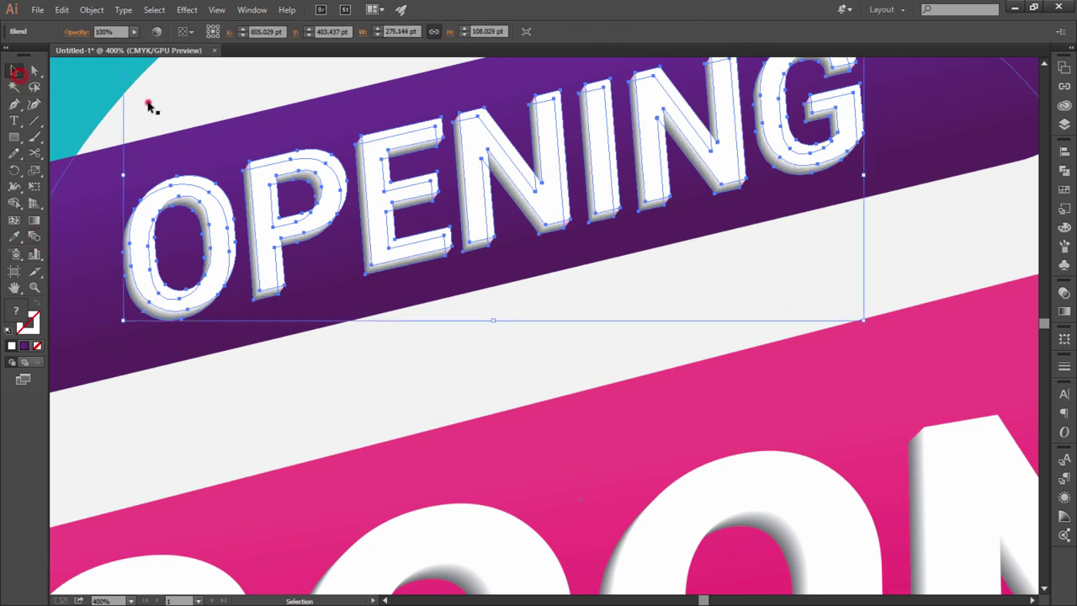
click(149, 102)
key(ctrl+1)
Step: Duplicate the inner pale circle slightly down-left and fill the copy dark grey
key(ctrl+plus)
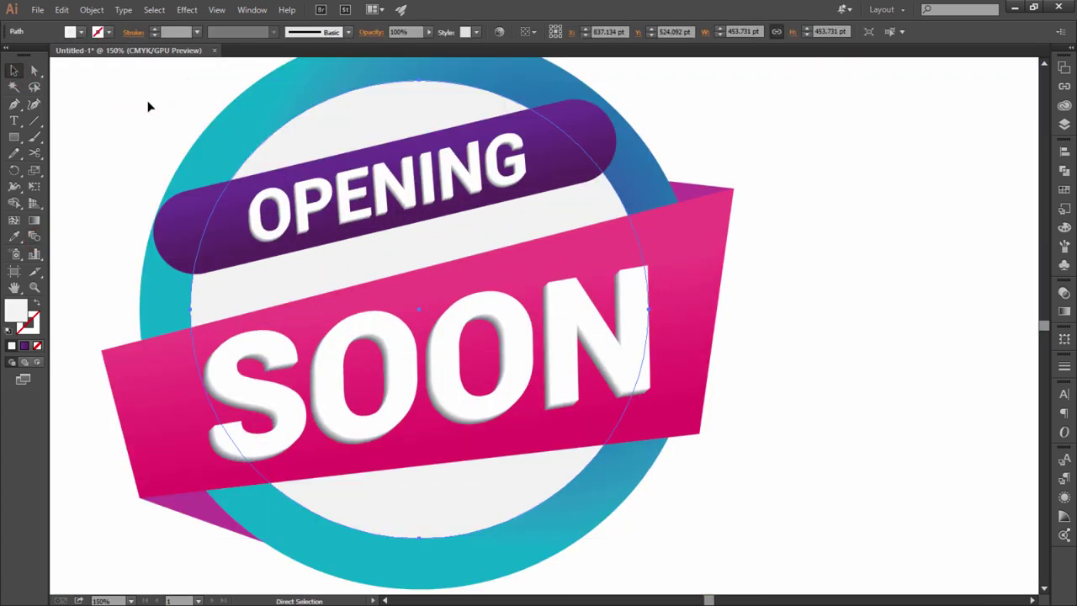
key(v)
click(769, 517)
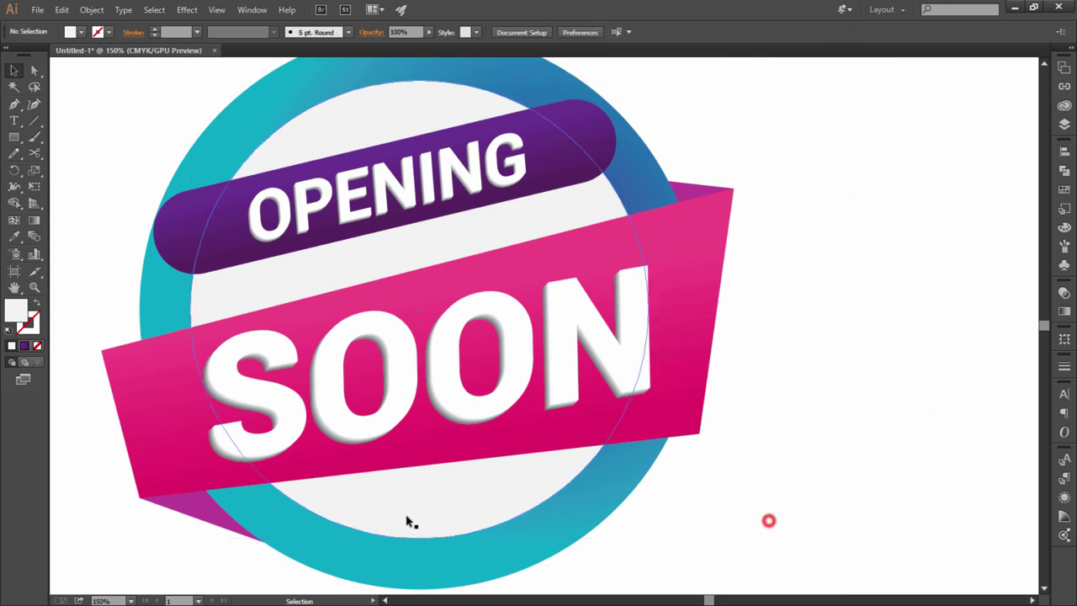
drag(404, 517, 397, 538)
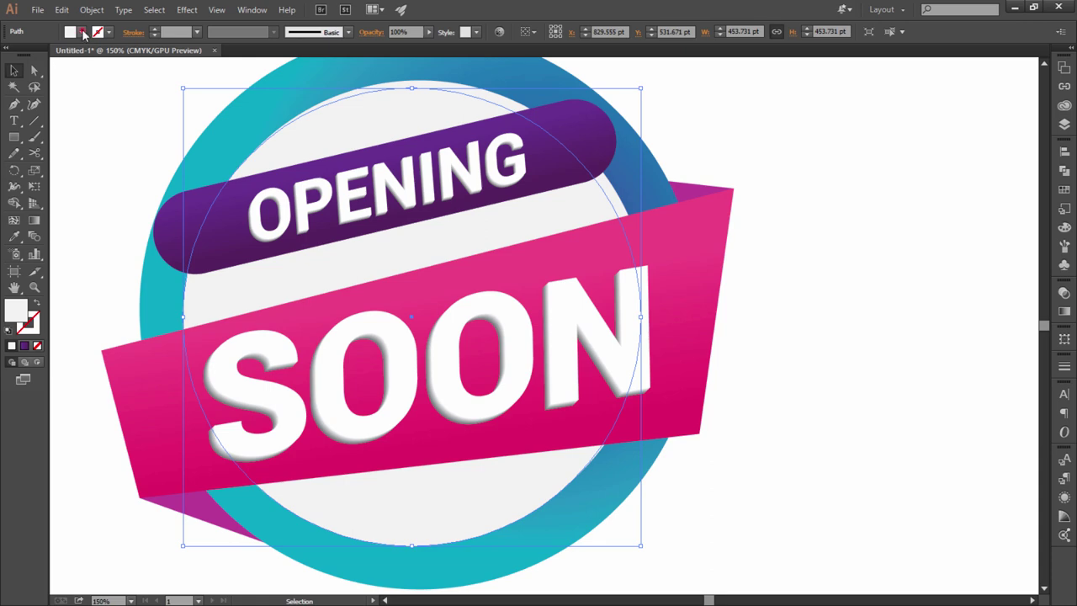
click(82, 32)
click(36, 96)
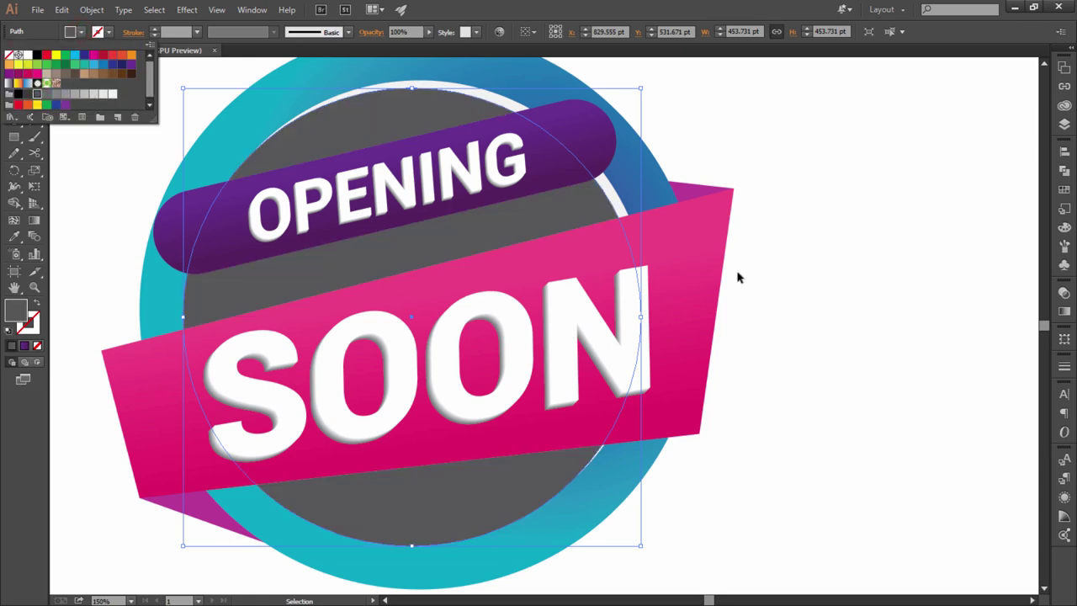
click(825, 389)
Step: Place the grey circle copy behind the pale circle
click(457, 464)
click(445, 490)
key(a)
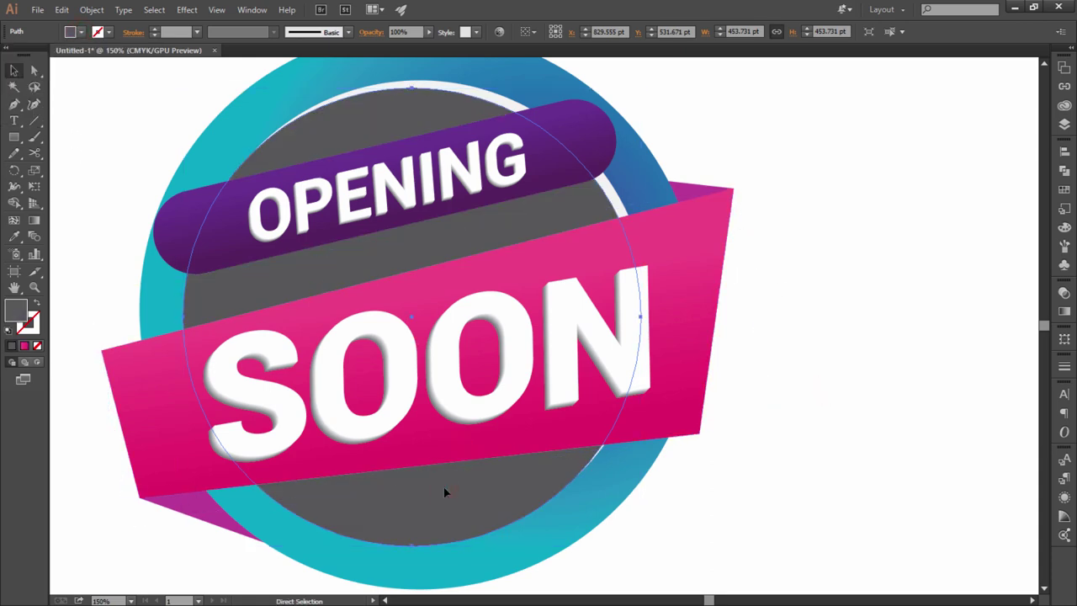
key(ctrl+f)
key(ctrl+plus)
key(ctrl+plus)
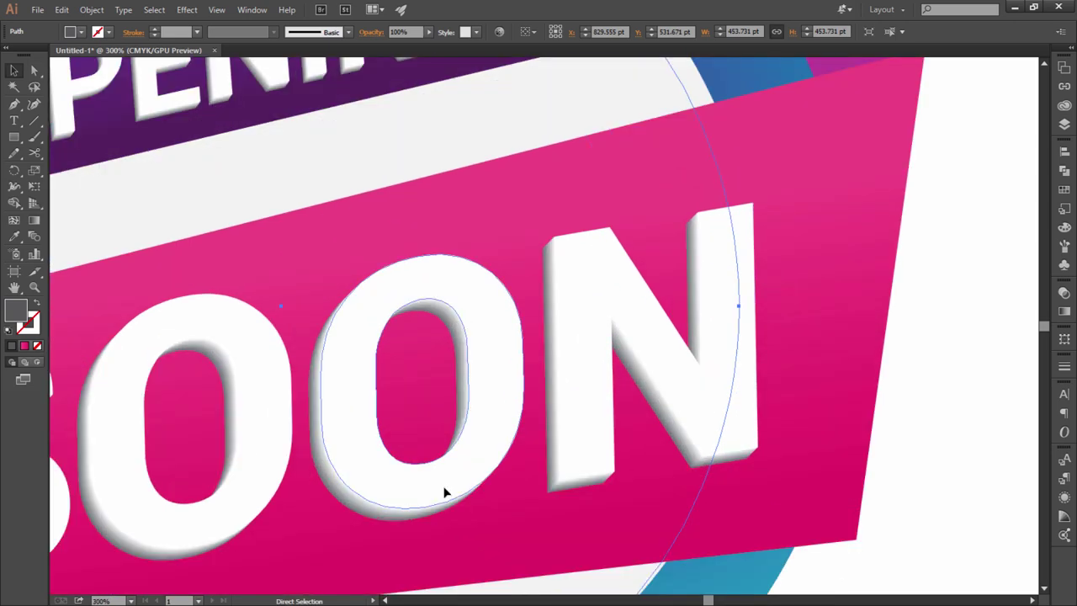
mouse_move(449, 486)
mouse_down()
mouse_move(761, 356)
mouse_move(711, 325)
mouse_up()
Step: Blend the grey copy into the pale circle for a soft shadow
click(567, 346)
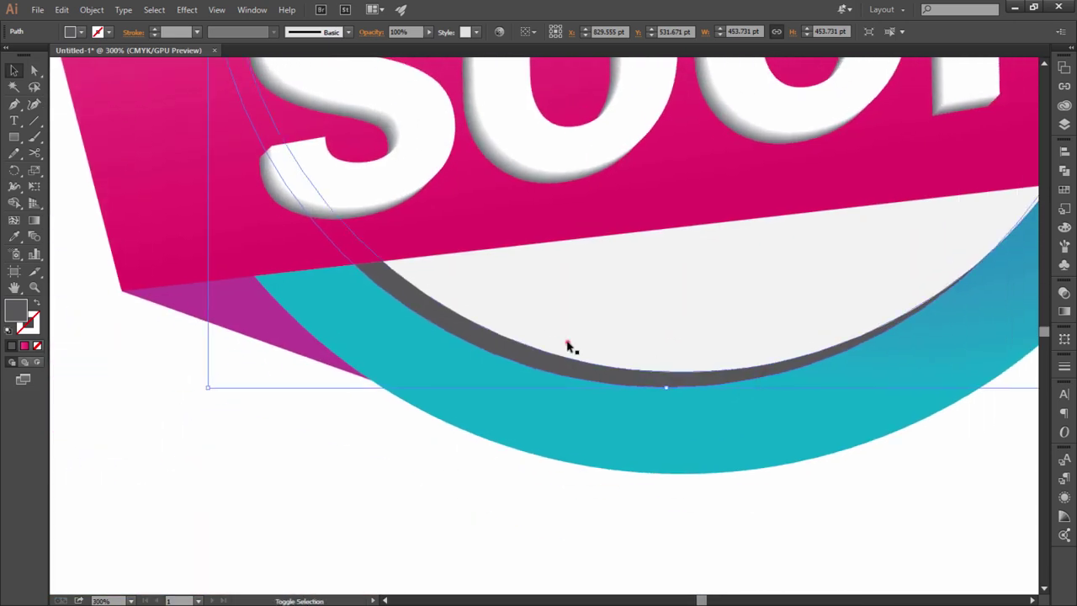
click(34, 238)
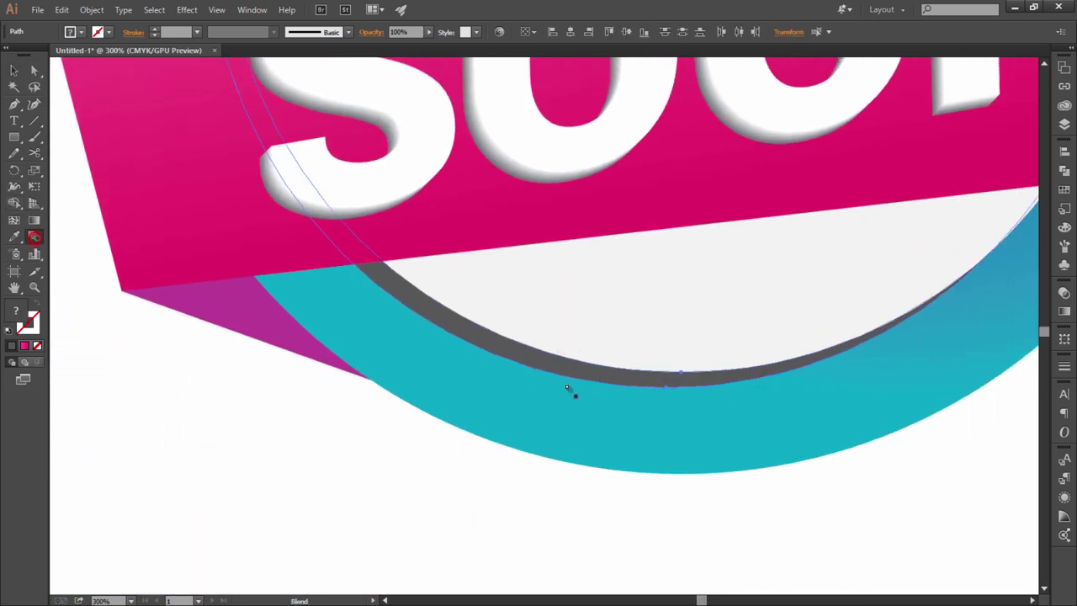
click(483, 349)
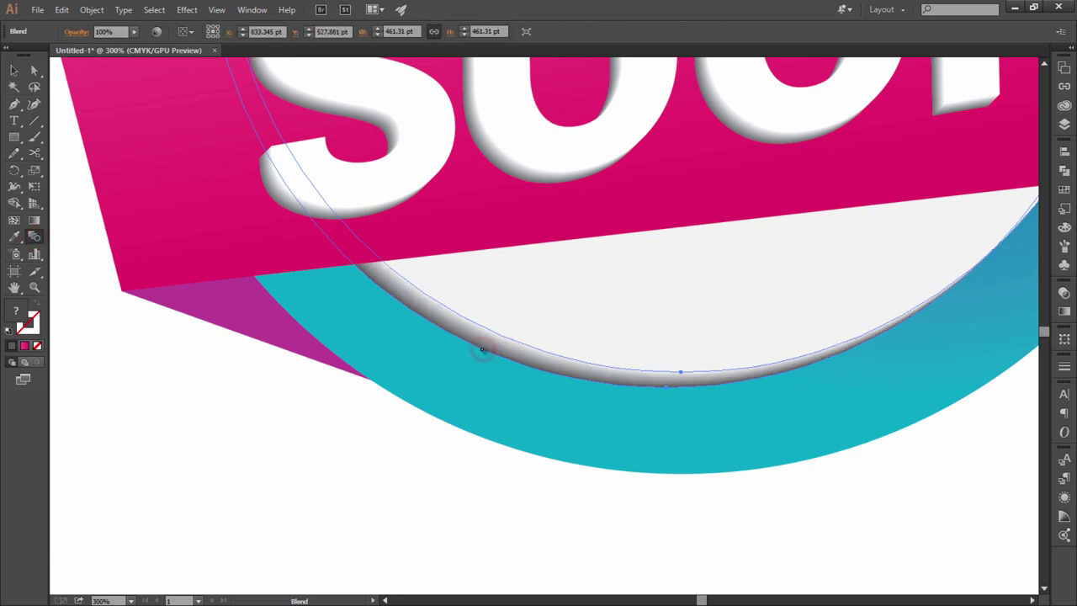
key(v)
drag(207, 320, 188, 409)
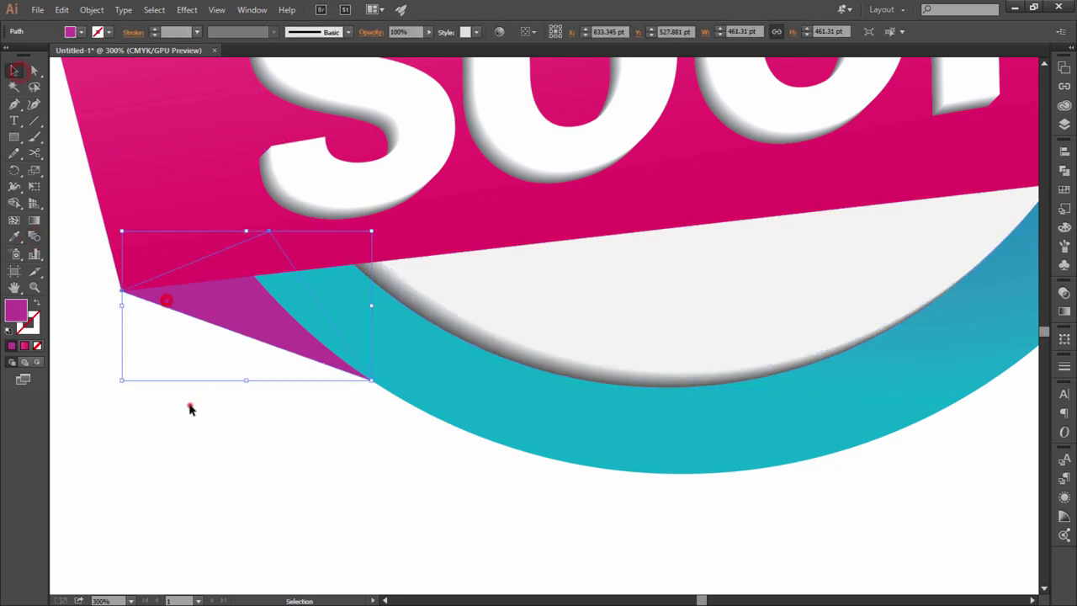
key(ctrl+0)
click(187, 404)
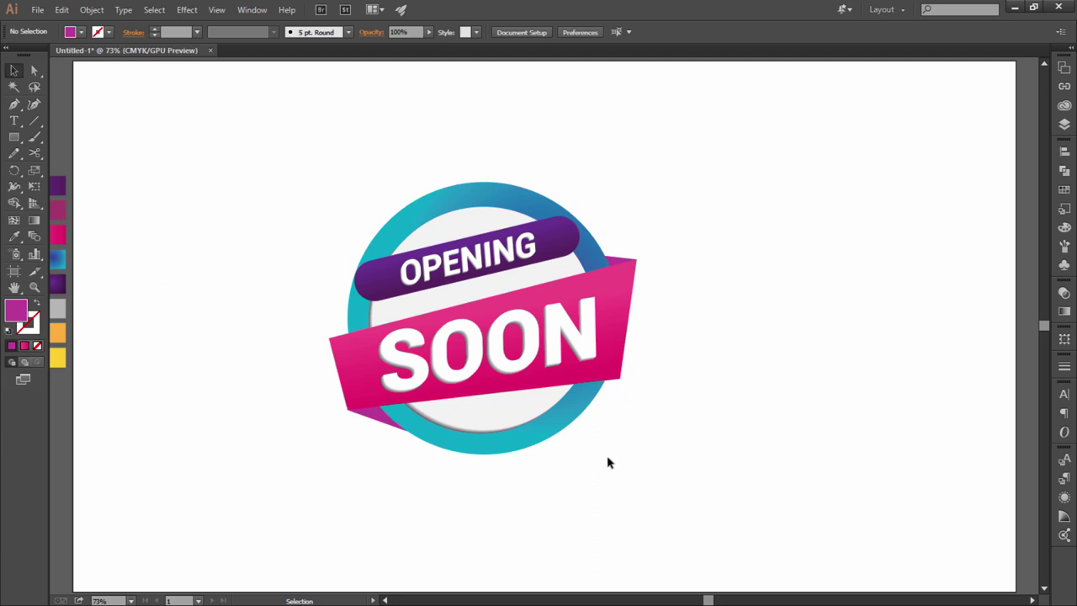
Step: Copy the teal outer ring slightly downward and fill the copy blue
click(512, 446)
drag(495, 449, 493, 458)
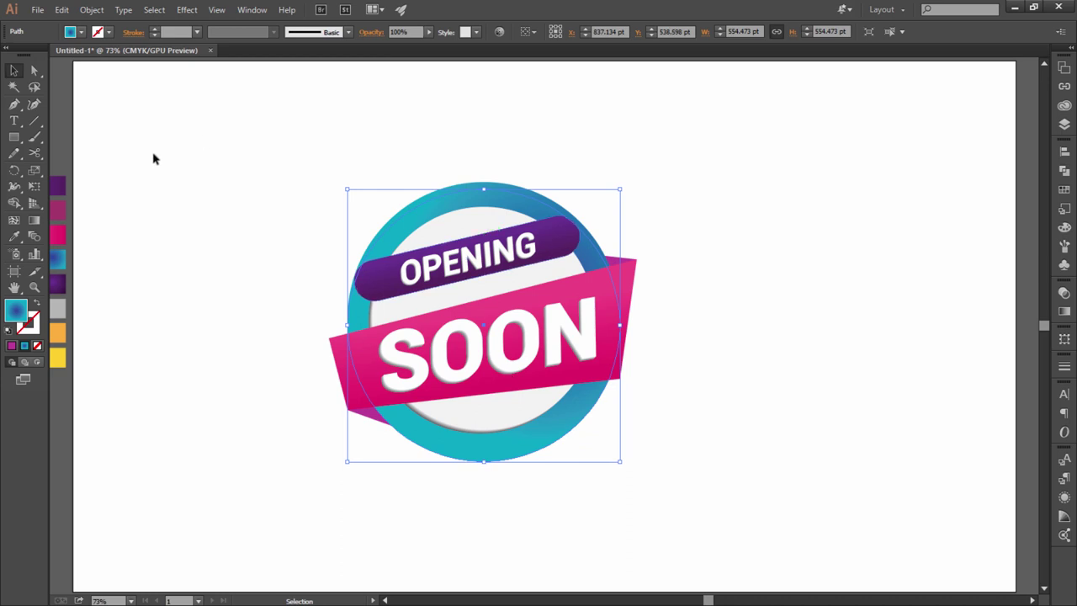
click(81, 32)
click(120, 66)
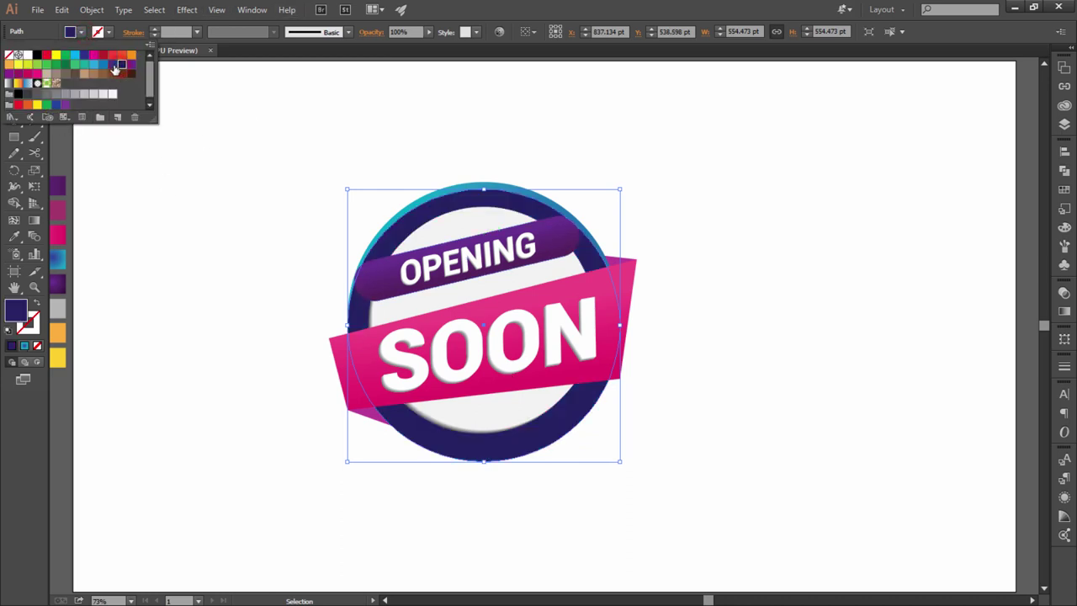
click(114, 66)
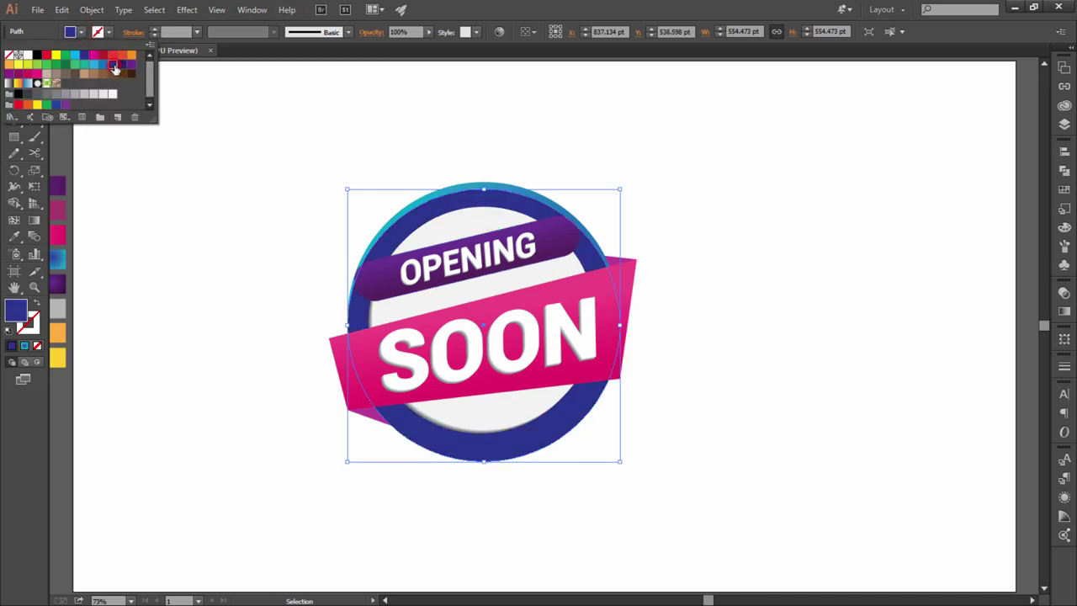
click(518, 10)
Step: Send the blue copy behind the teal ring and blend the two together
key(a)
key(ctrl+z)
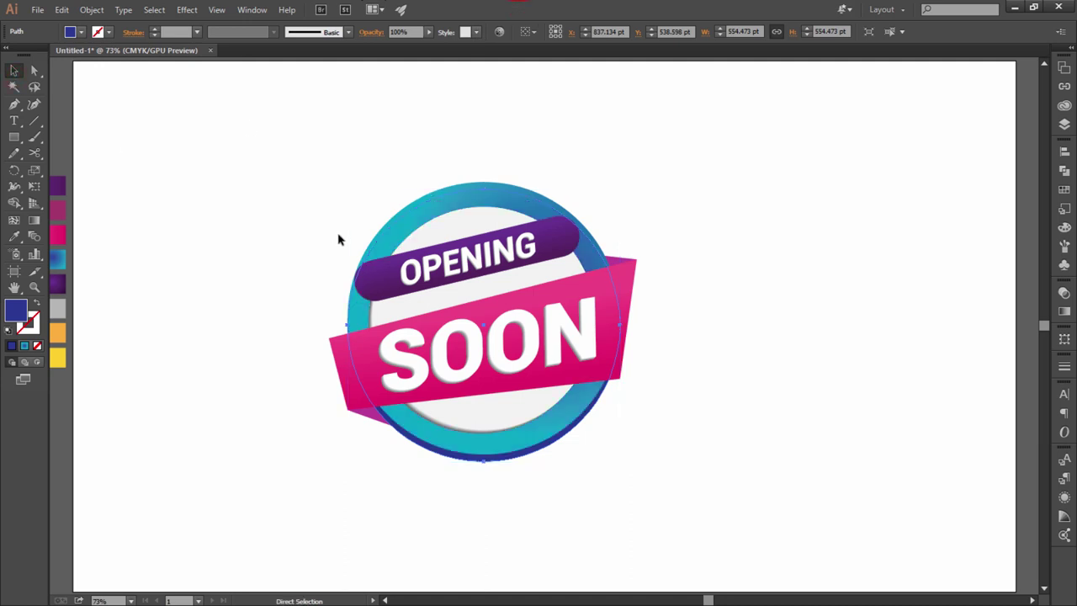
key(v)
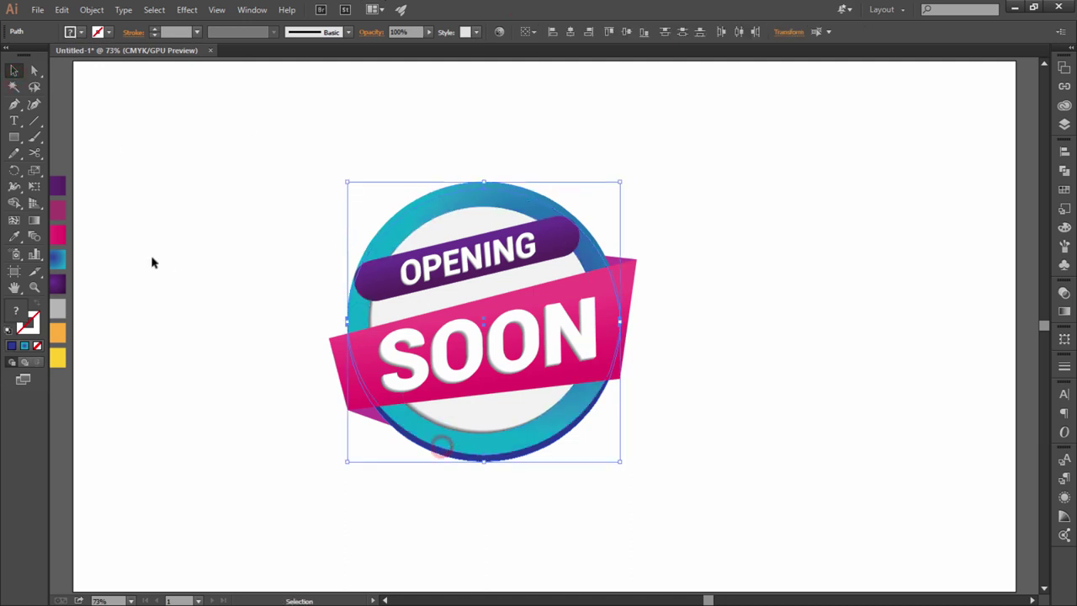
click(34, 235)
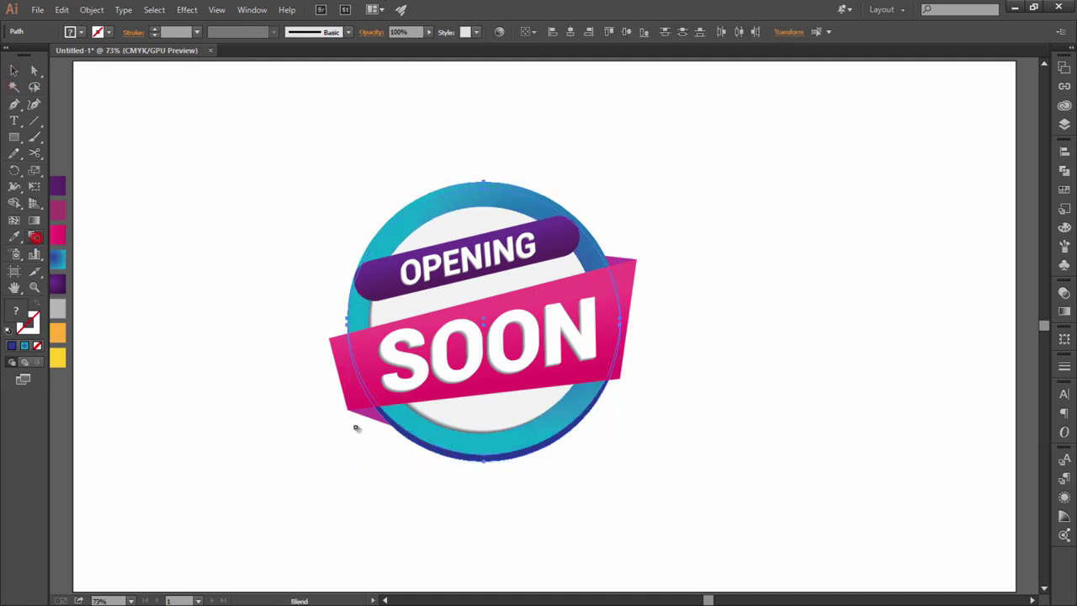
click(454, 459)
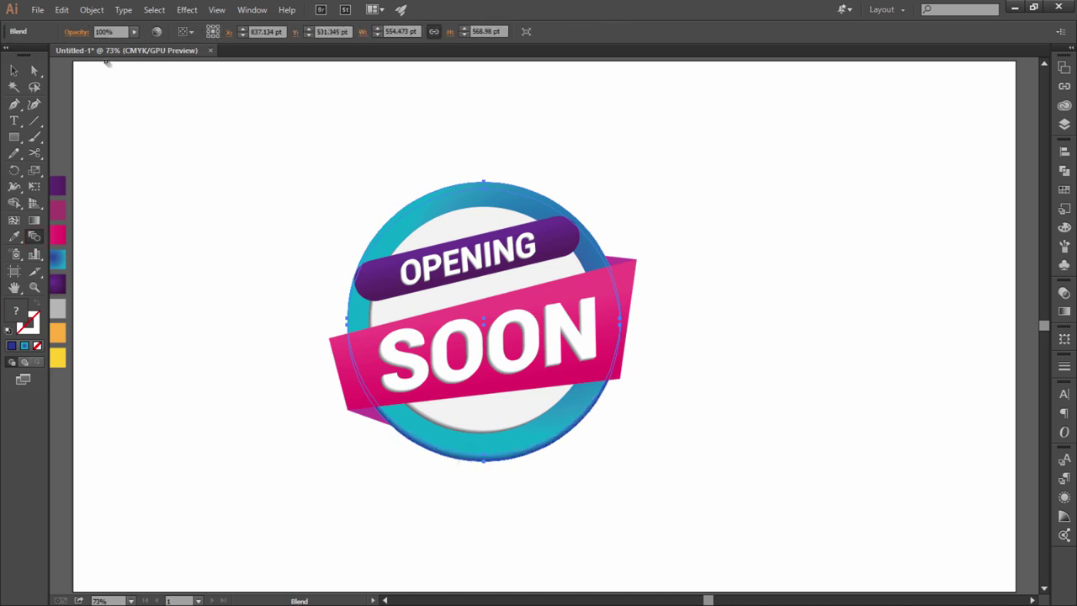
click(15, 71)
Step: Make an offset copy of the OPENING banner with a darker blue fill, placed behind the original
click(260, 118)
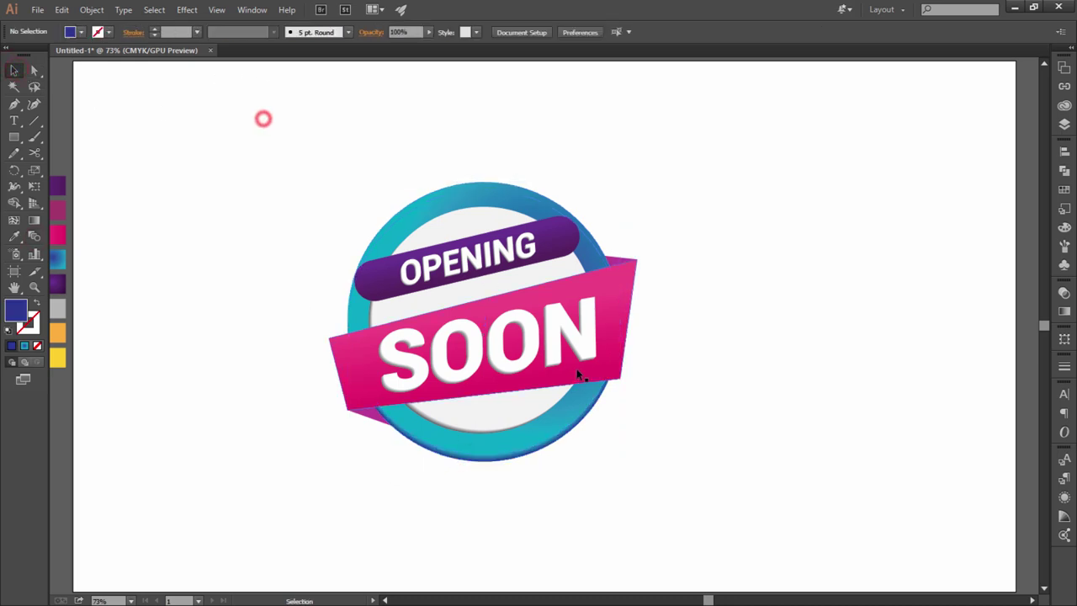
key(ctrl+1)
key(ctrl+plus)
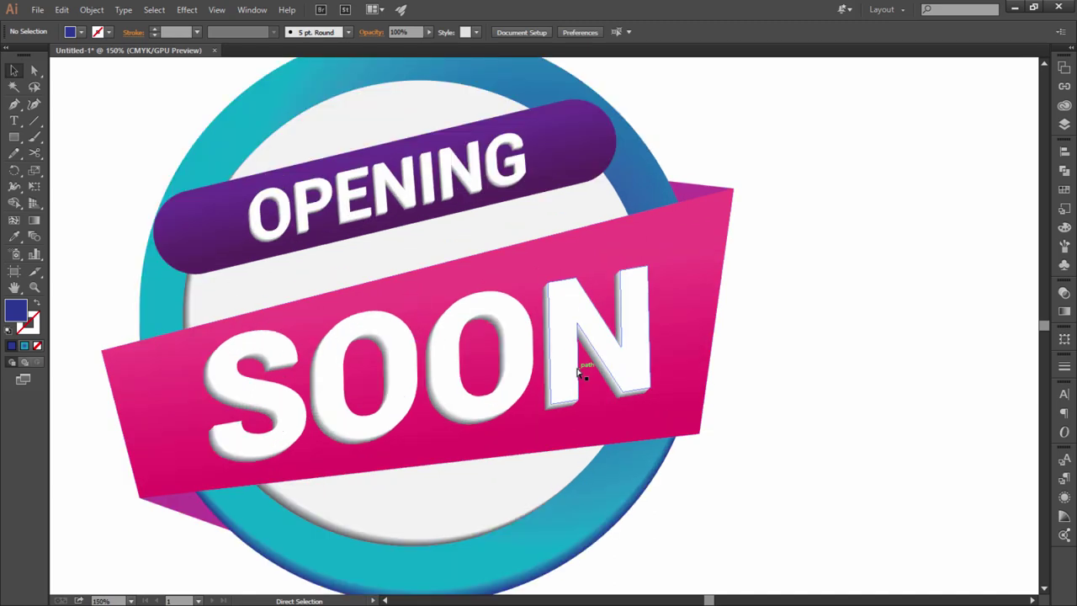
key(ctrl+plus)
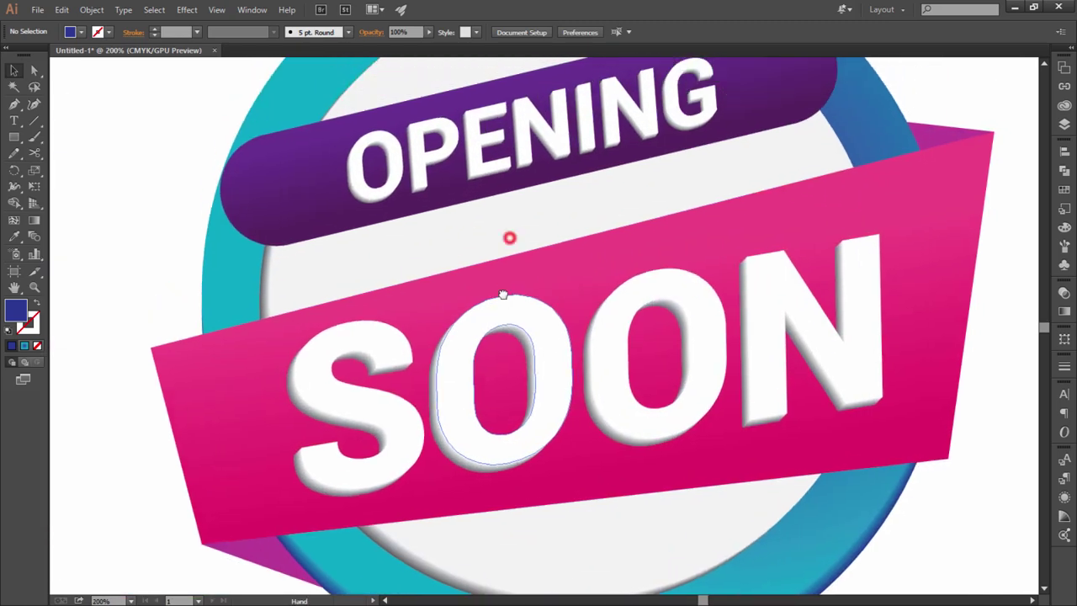
mouse_move(342, 243)
mouse_down()
mouse_move(368, 247)
mouse_move(356, 273)
mouse_move(305, 284)
mouse_up()
click(81, 32)
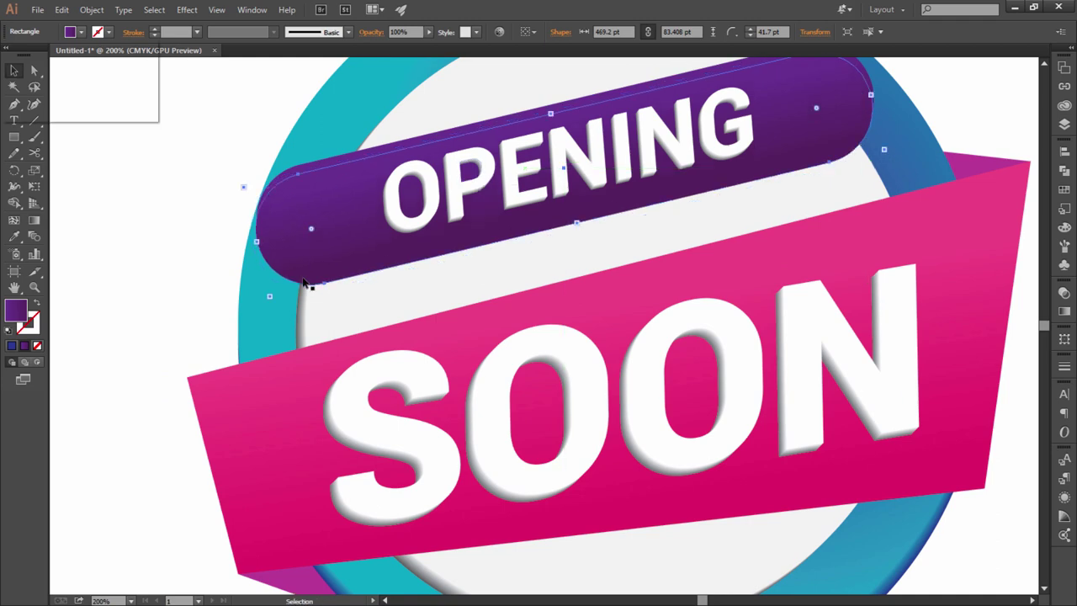
key(Left)
key(Left)
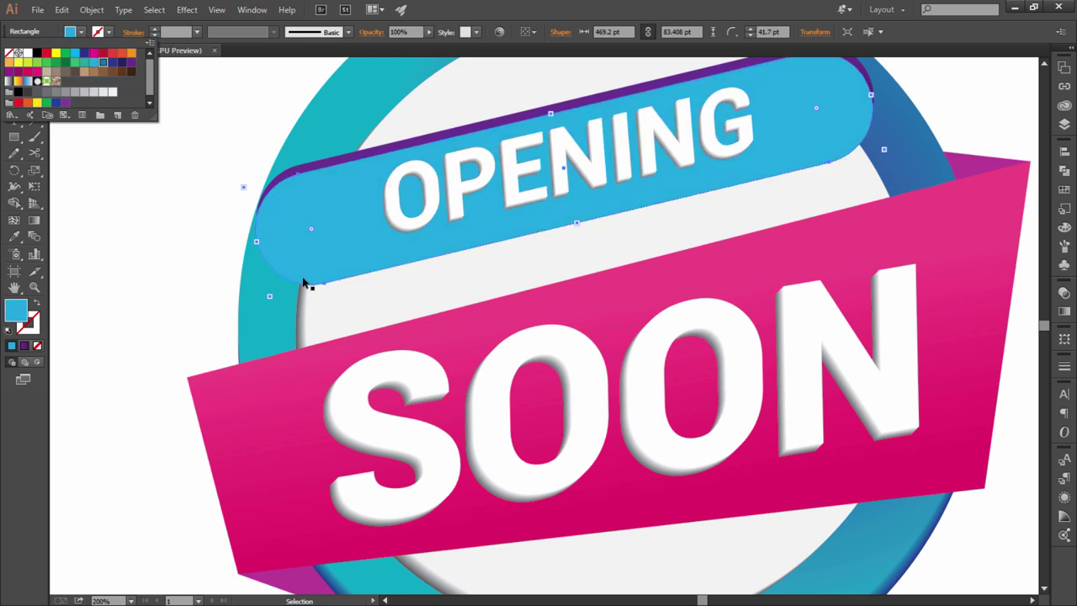
key(Right)
key(Return)
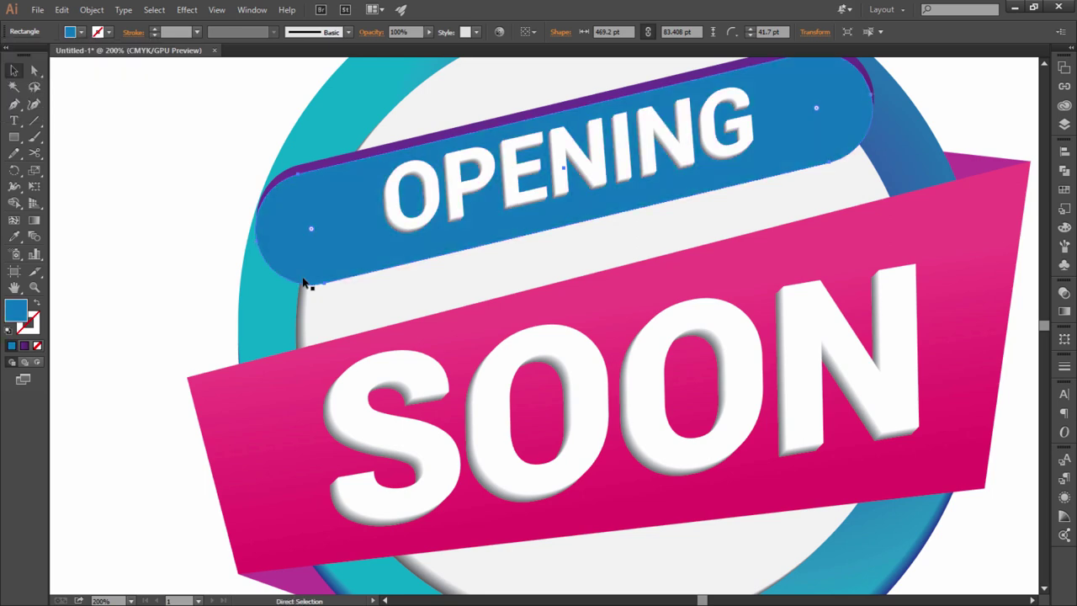
key(ctrl+z)
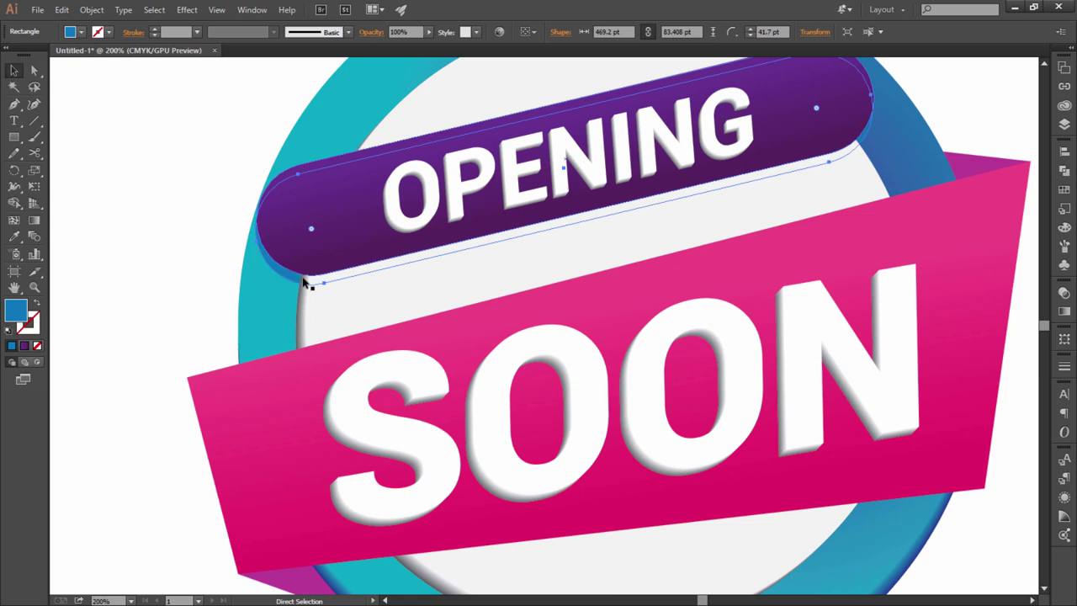
Step: Blend the purple OPENING banner into its blue copy, undoing a stray blend with the ring
key(v)
click(305, 283)
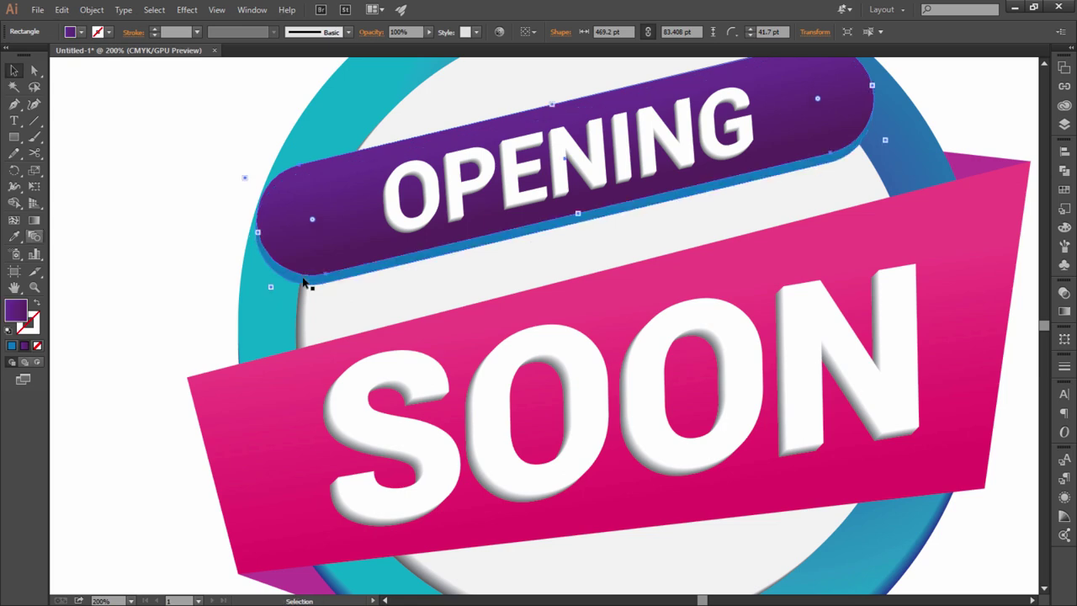
key(w)
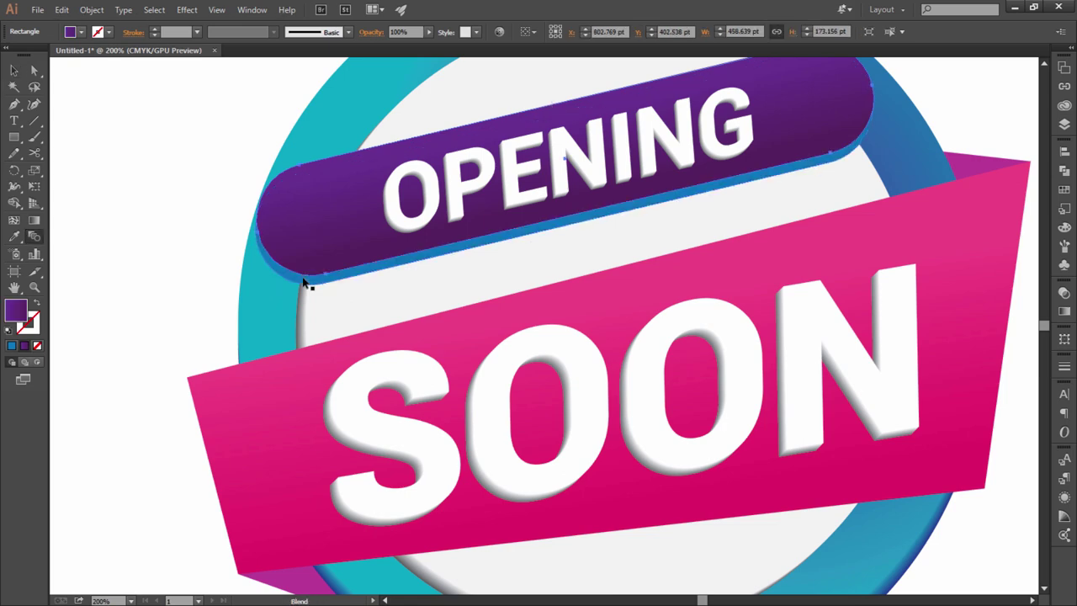
click(305, 282)
key(ctrl)
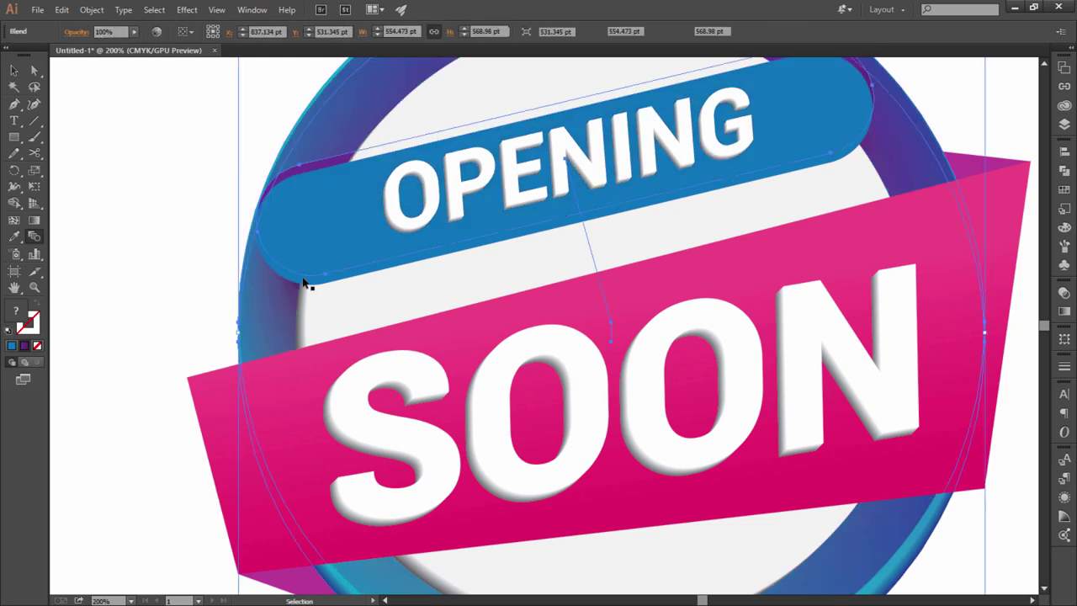
key(ctrl+z)
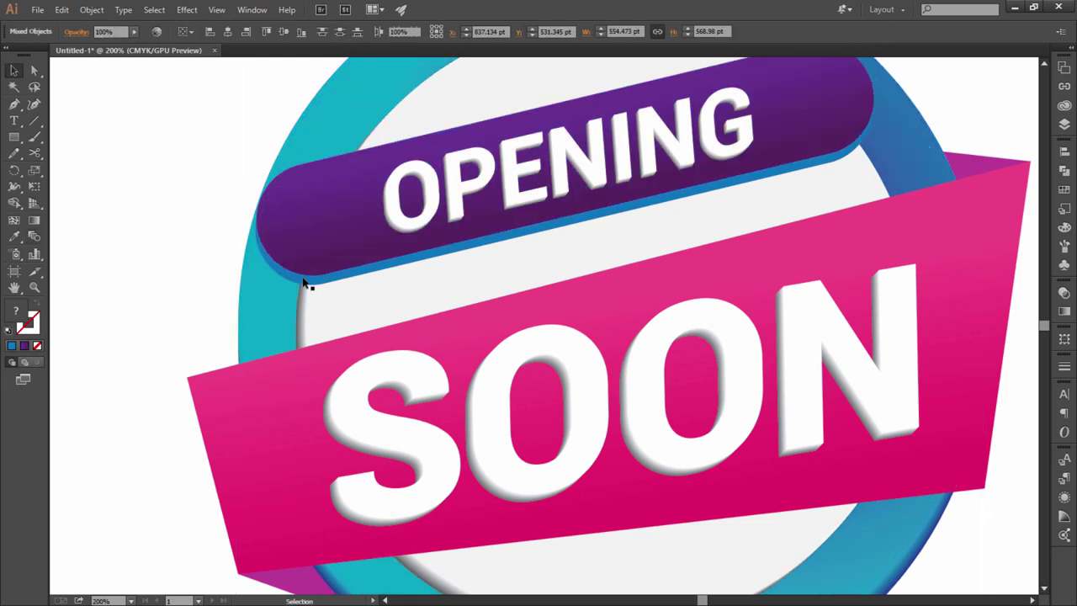
key(v)
click(305, 283)
key(w)
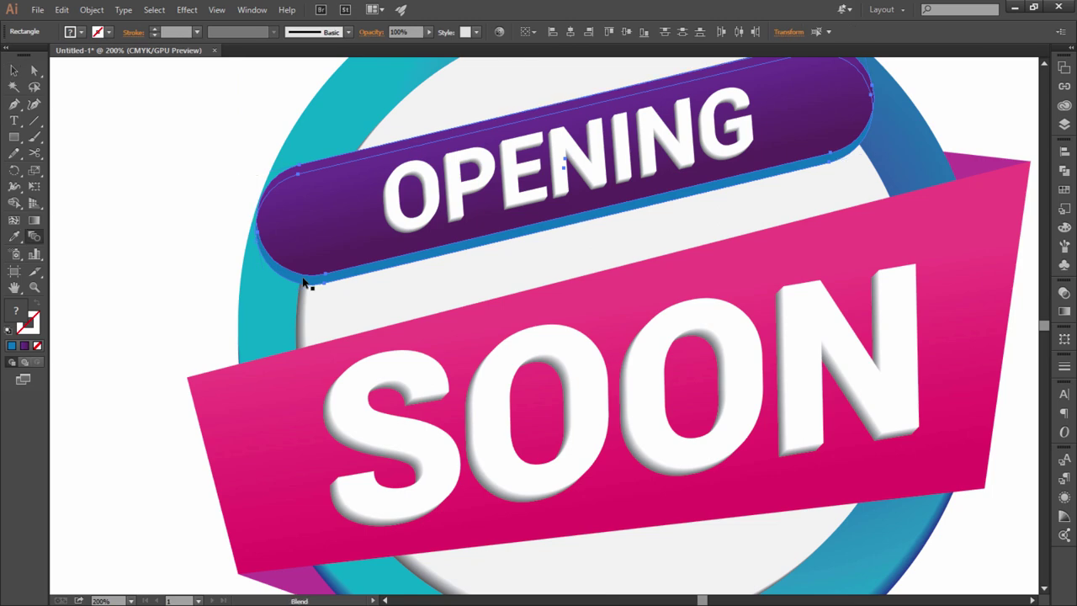
click(305, 283)
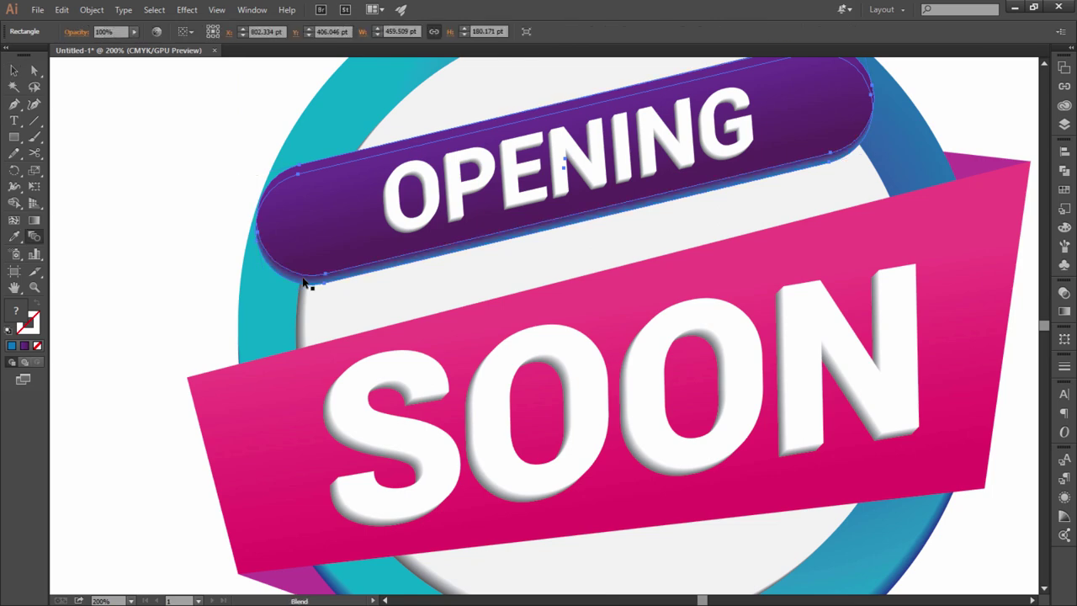
key(ctrl+shift+a)
key(ctrl+0)
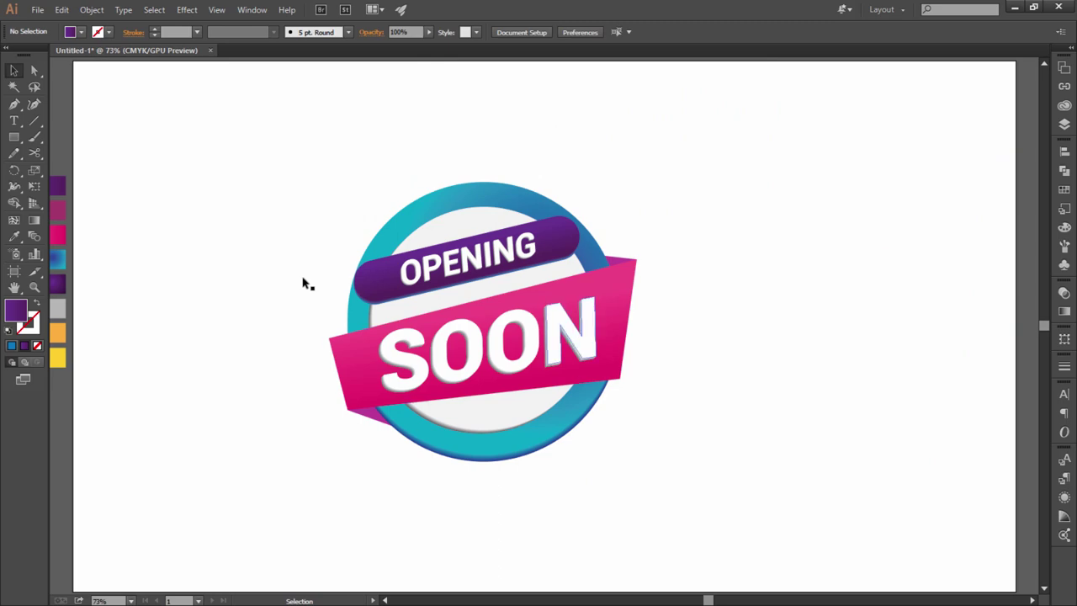
Step: Drop a copy of the pink SOON banner path 2.67 pt straight below the original
key(a)
key(ctrl+1)
key(ctrl+plus)
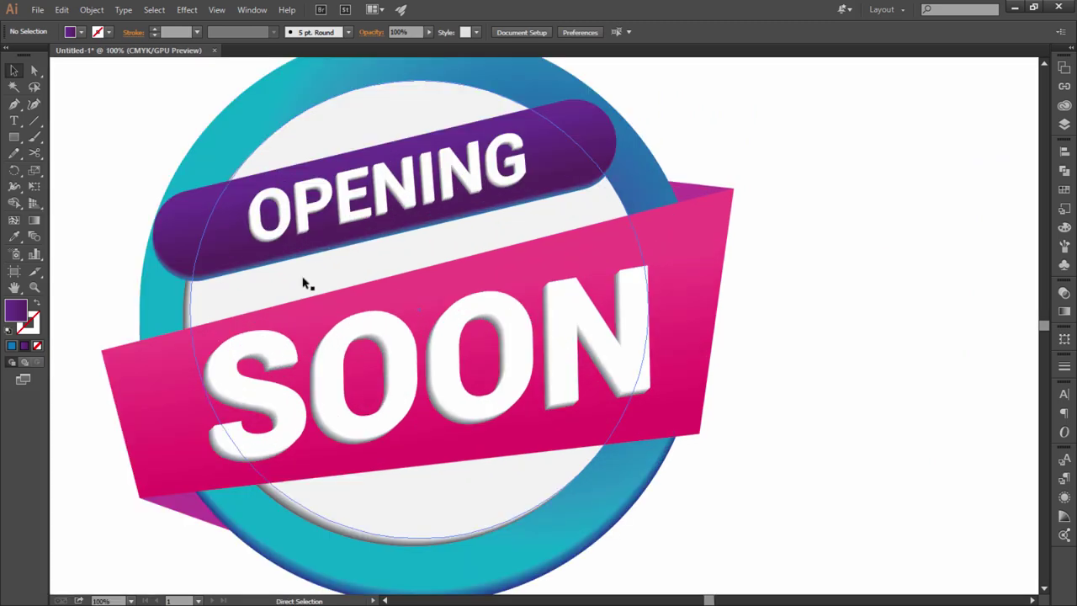
key(ctrl+plus)
key(ctrl+plus)
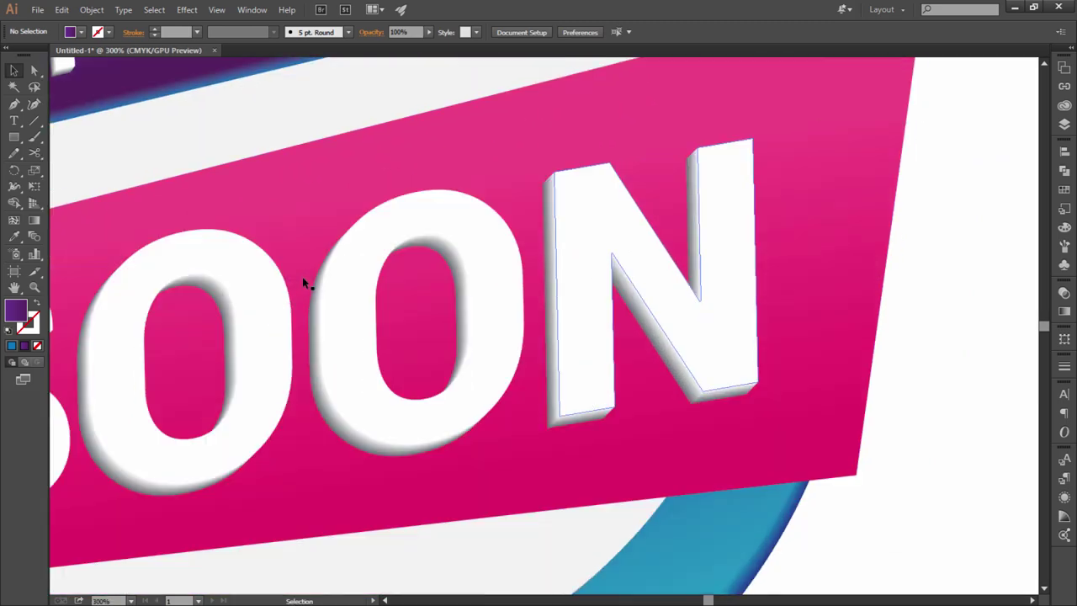
scroll(304, 282, down, 3)
scroll(305, 283, down, 2)
scroll(305, 283, left, 3)
scroll(304, 283, down, 1)
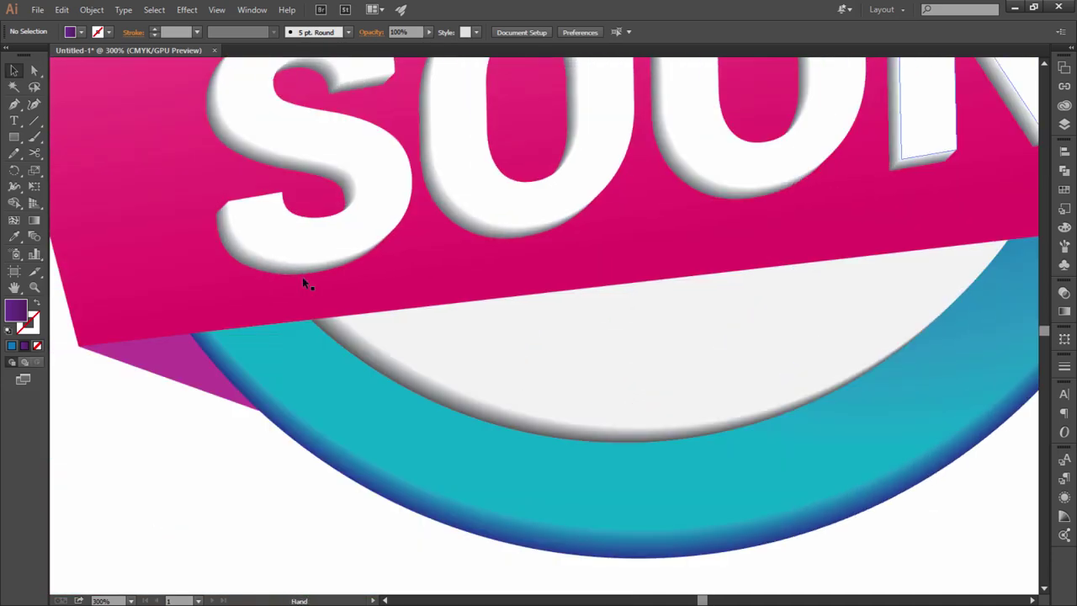
click(304, 283)
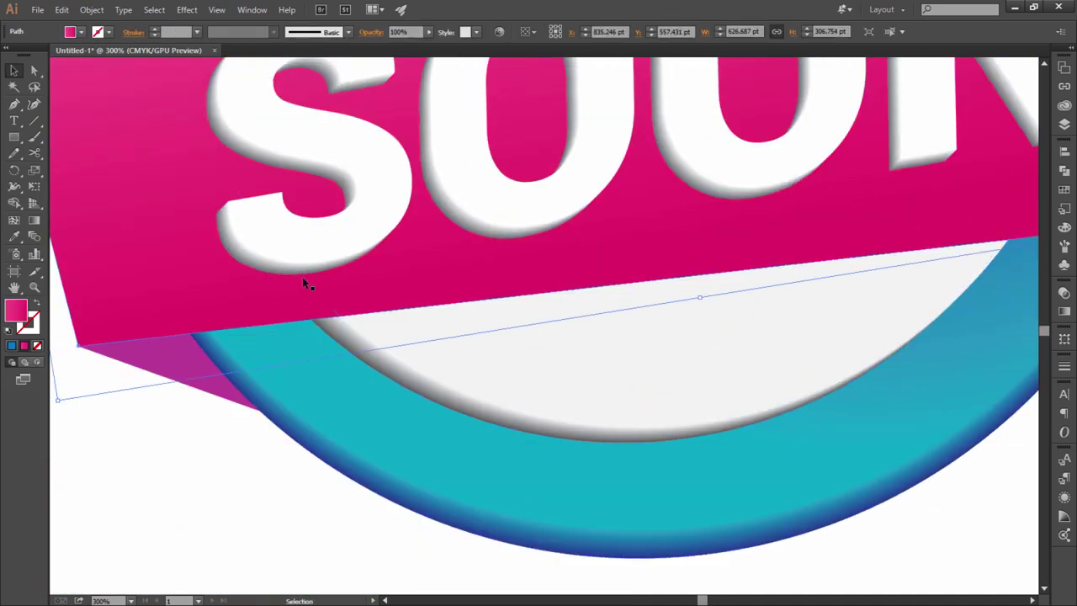
drag(304, 280, 304, 287)
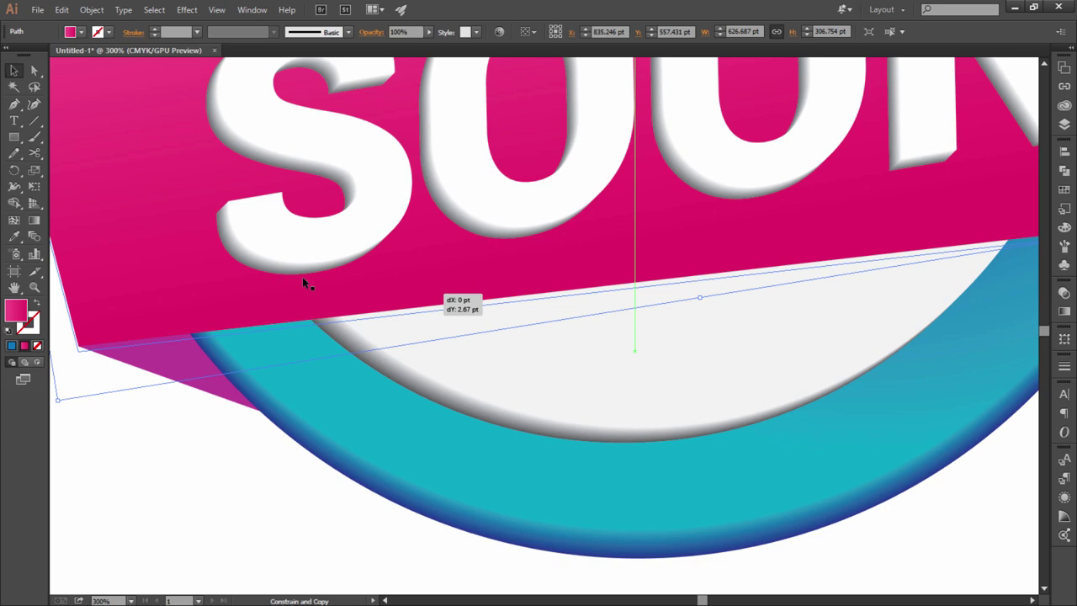
key(ctrl+0)
click(304, 283)
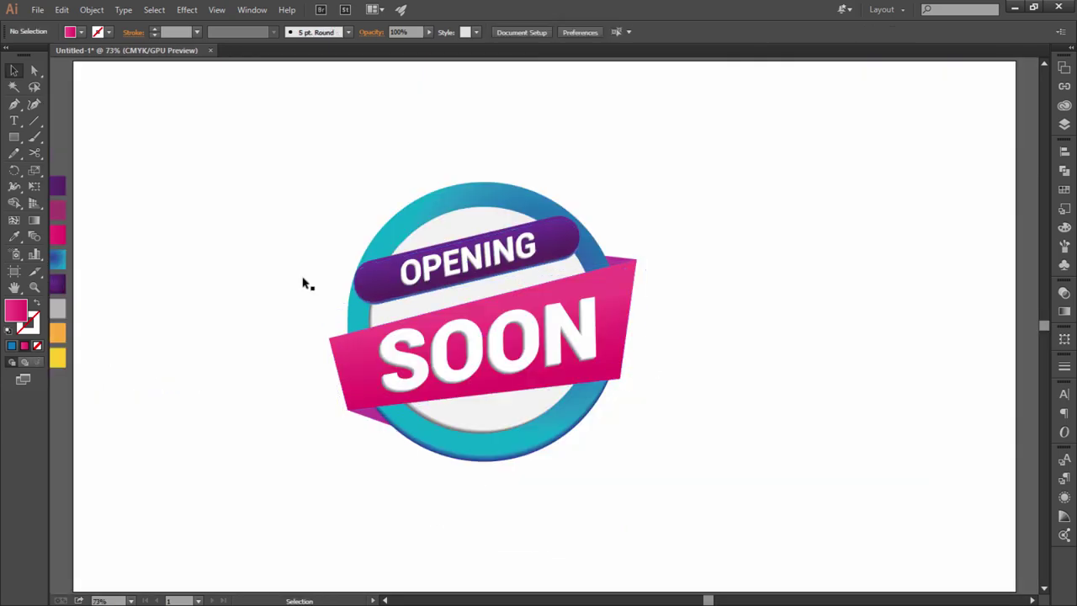
Step: Marquee-select every part of the badge and group them together
drag(272, 173, 738, 534)
right_click(544, 351)
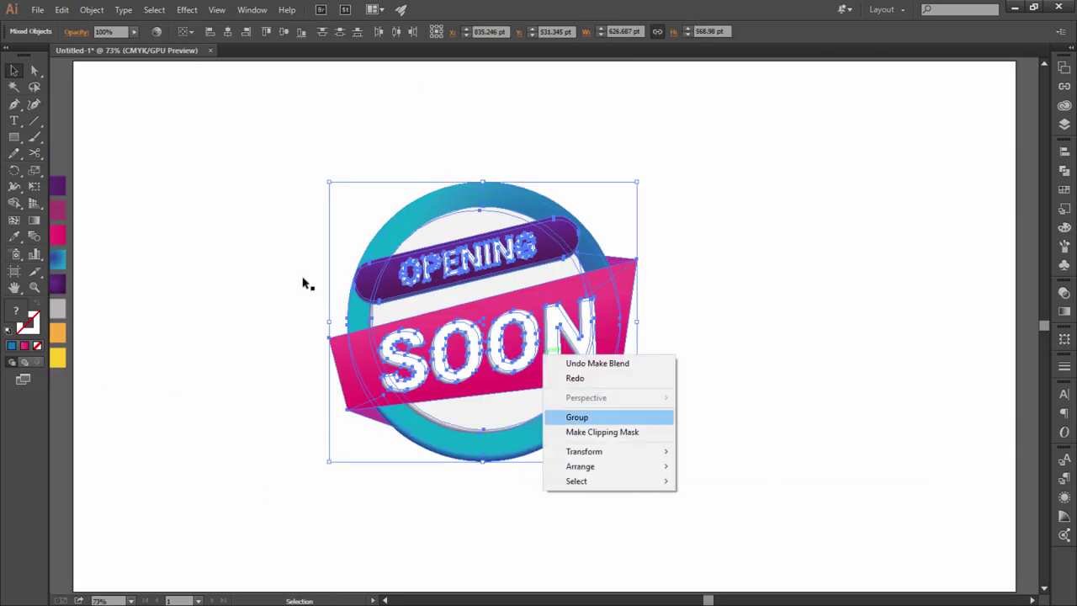
click(577, 417)
click(304, 283)
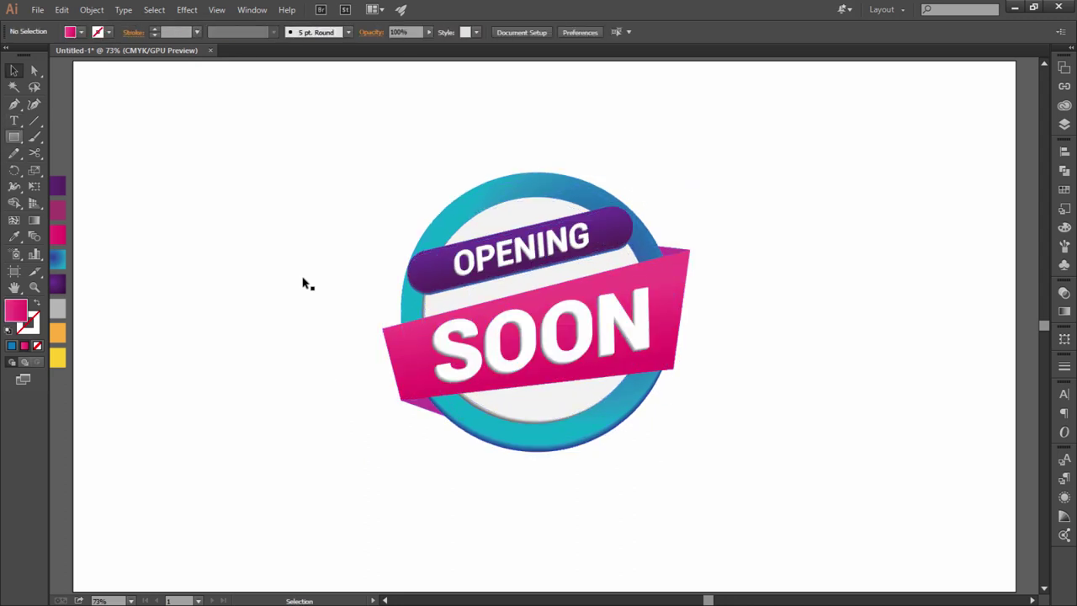
Step: Draw a 579.475 pt circle covering the whole badge with the Ellipse tool
click(76, 169)
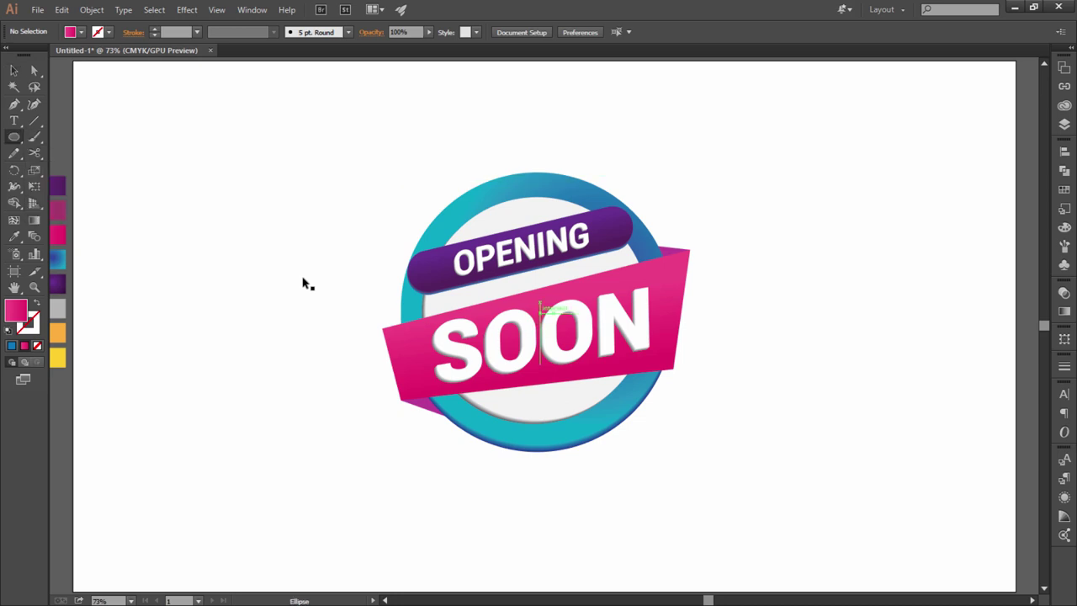
drag(539, 307, 623, 450)
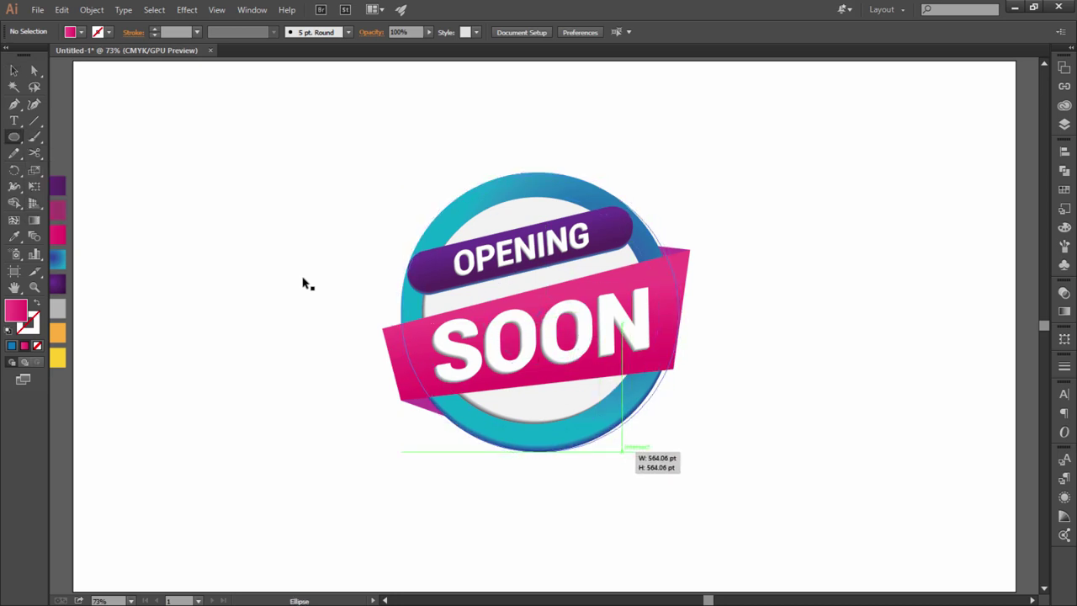
drag(622, 450, 682, 455)
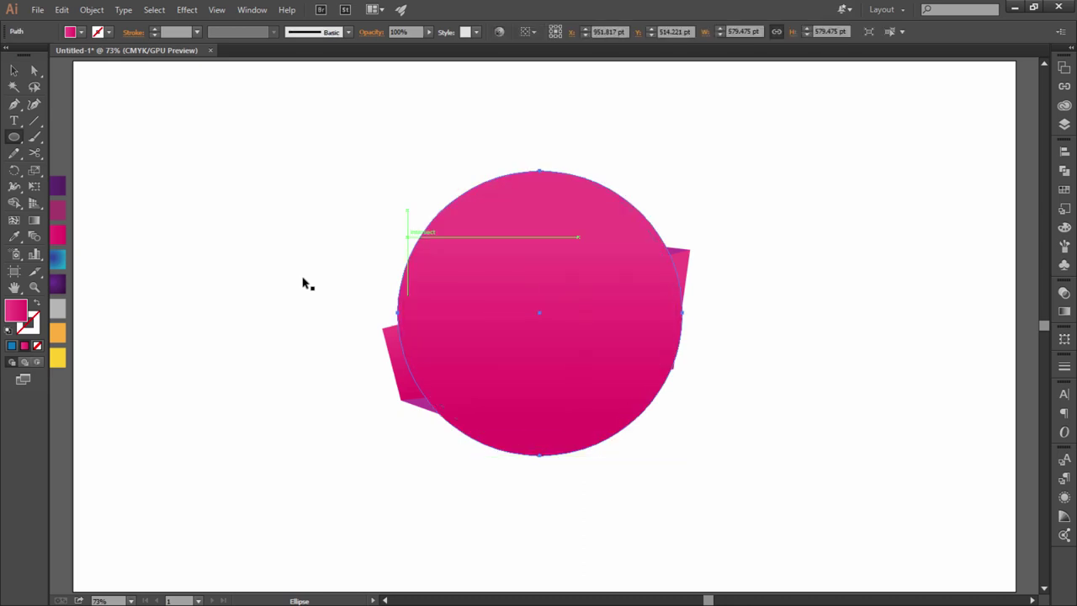
key(v)
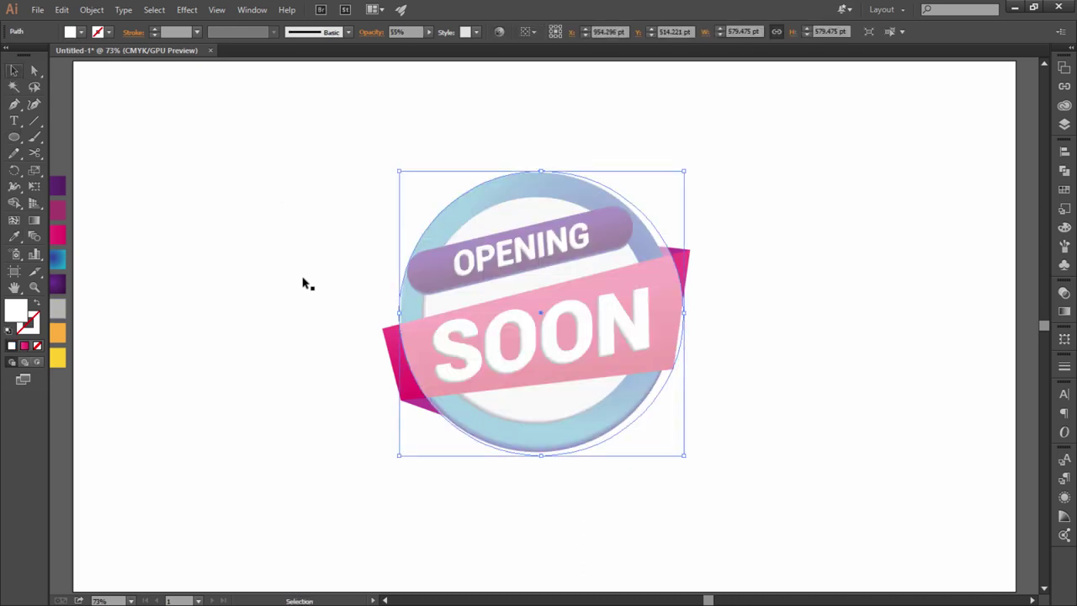
Step: Move the translucent white circle aside and make an overlapping copy of it
click(305, 283)
drag(400, 171, 764, 274)
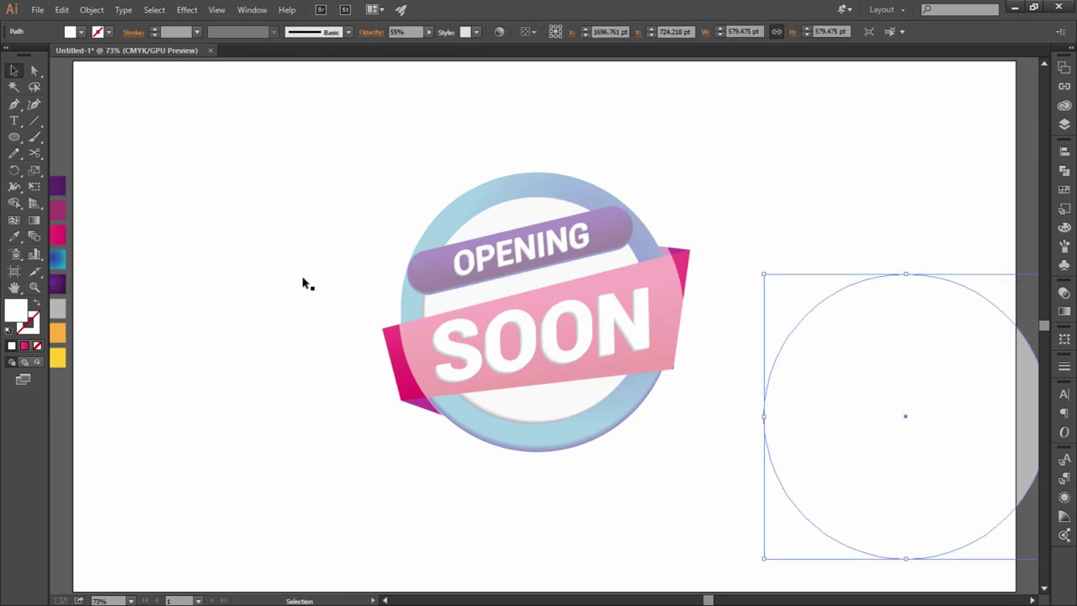
mouse_move(930, 436)
mouse_down()
mouse_move(643, 333)
mouse_move(781, 285)
mouse_up()
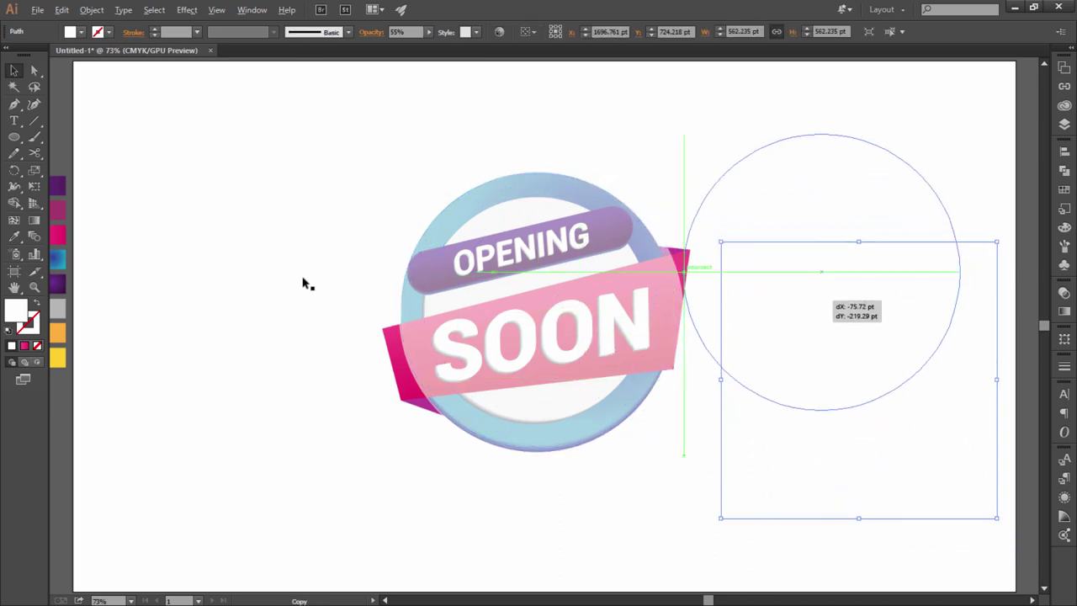
key(ctrl+d)
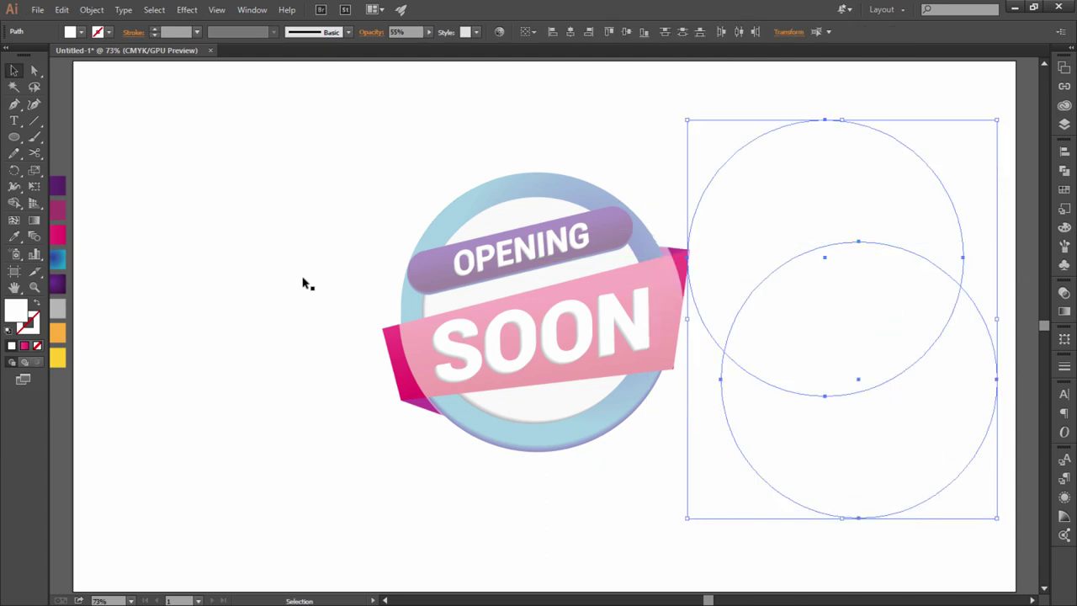
Step: Keep only the two circles' overlap with Shape Builder and move the lens onto the badge's top
key(shift+m)
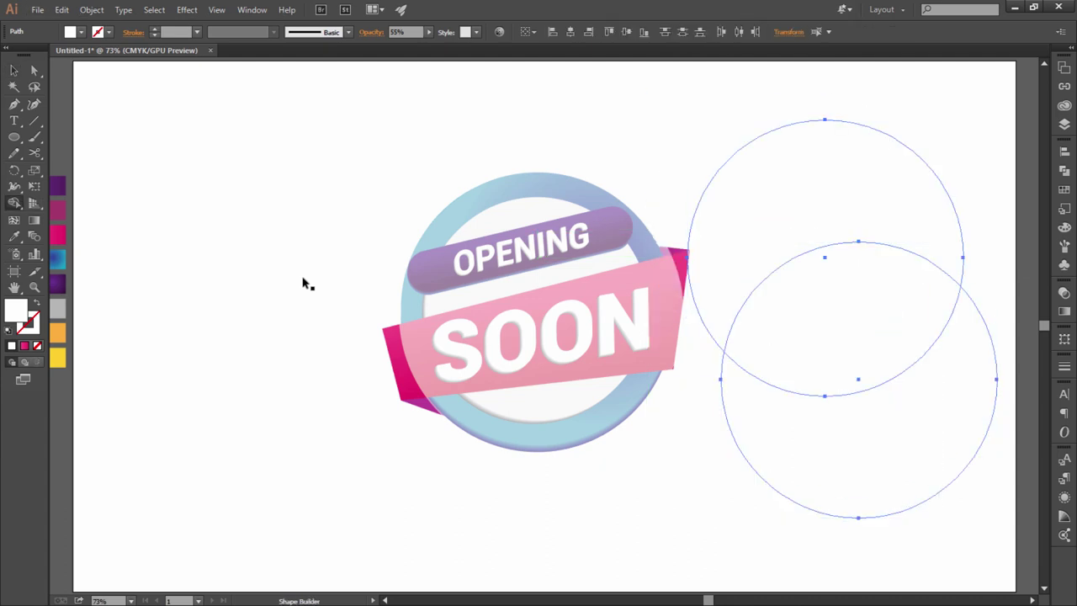
key(v)
click(786, 308)
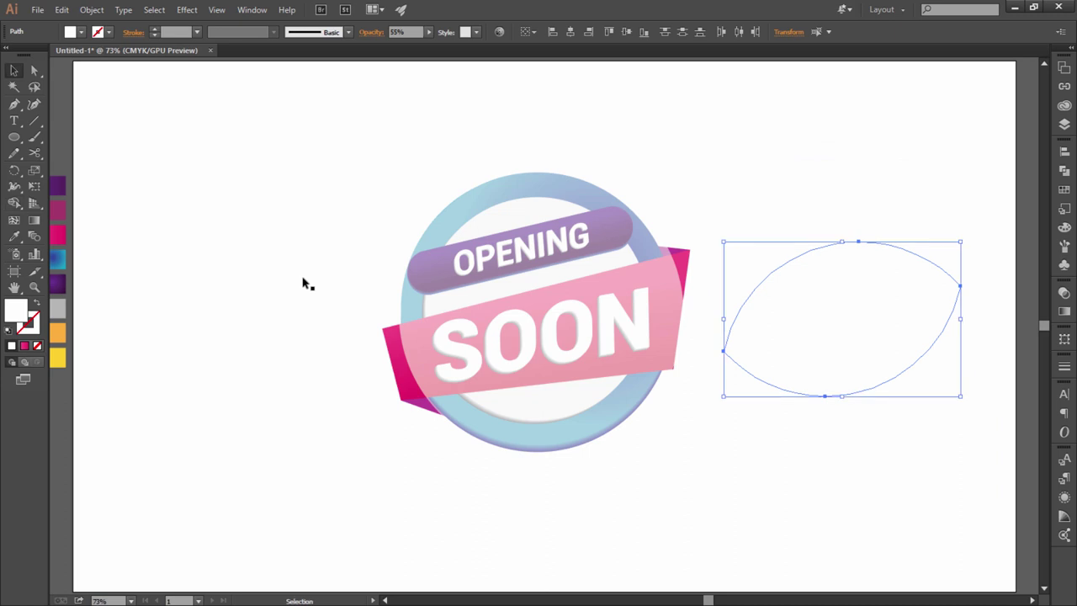
mouse_move(786, 308)
mouse_down()
mouse_move(324, 228)
mouse_move(527, 252)
mouse_up()
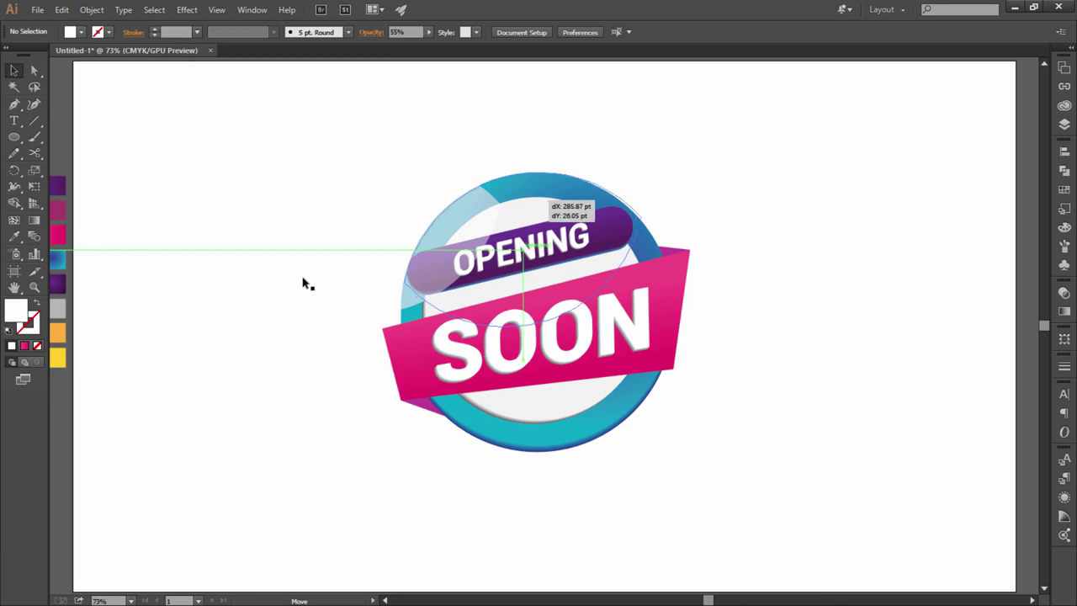
Step: Nudge the highlight ellipse slightly down and left over the badge's top
key(ctrl+plus)
key(a)
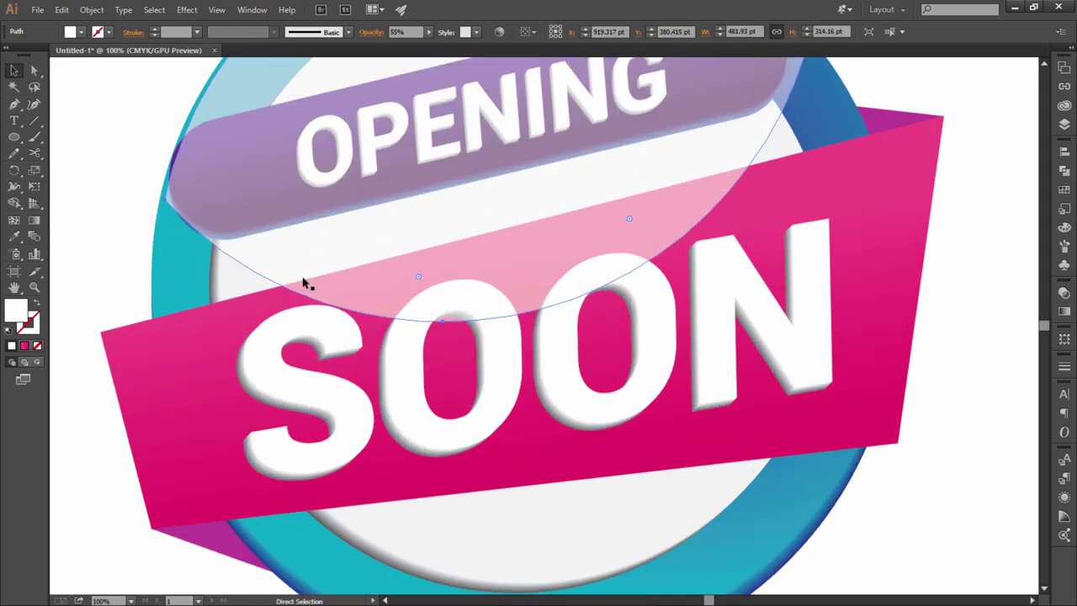
key(ctrl+plus)
key(ctrl+plus)
key(ctrl+plus)
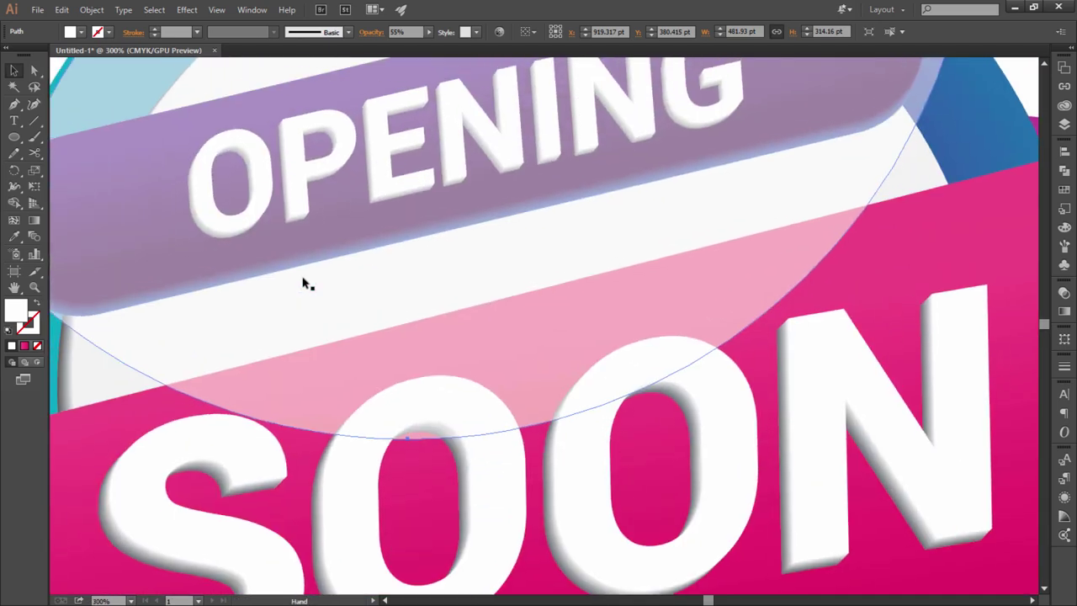
scroll(305, 283, up, 5)
scroll(305, 283, left, 5)
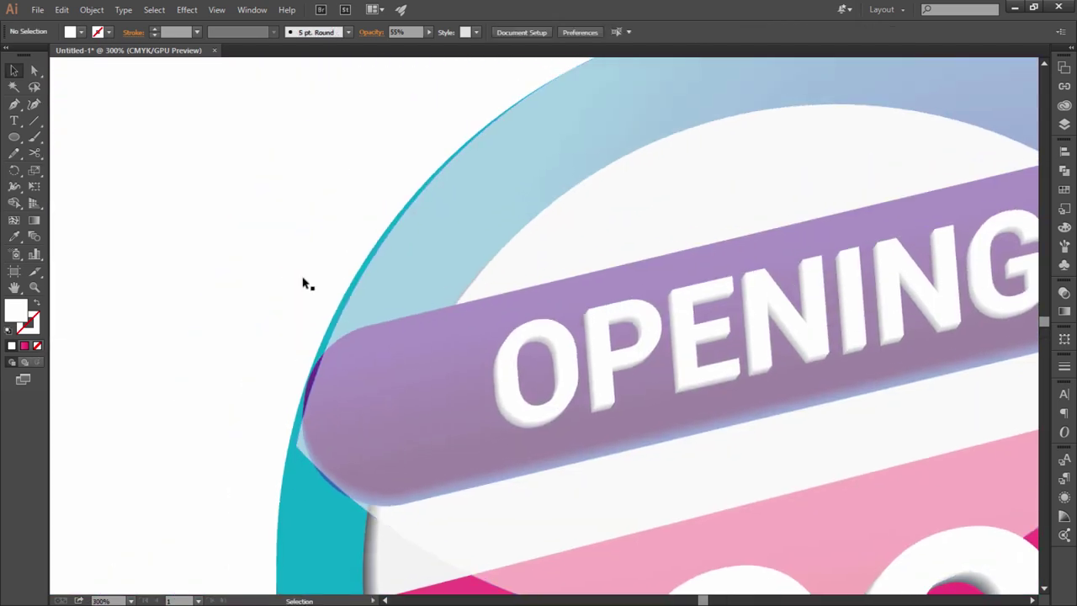
drag(446, 275, 444, 284)
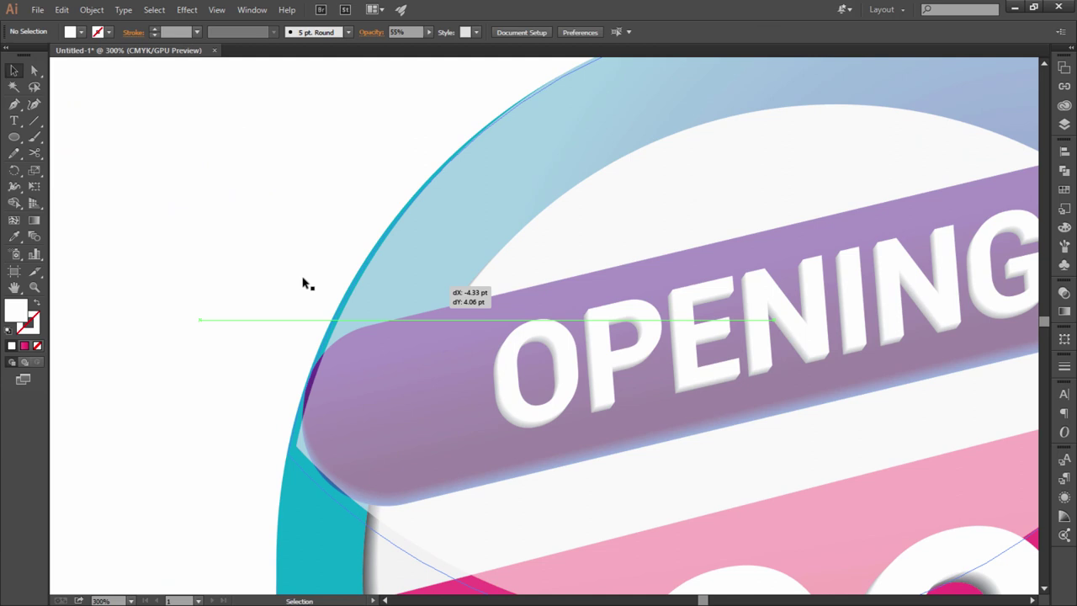
scroll(305, 284, up, 2)
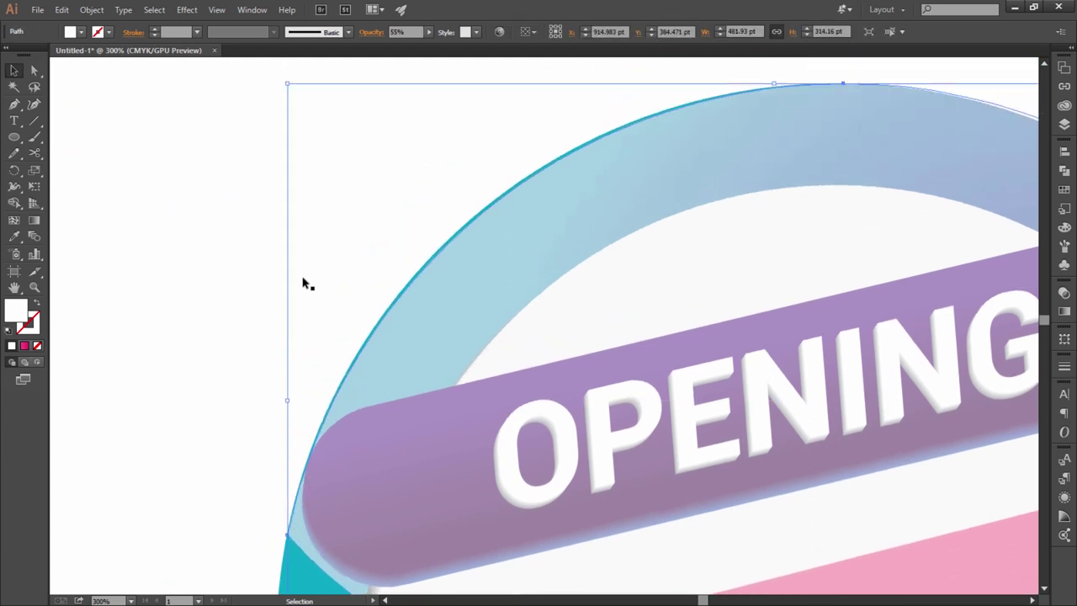
drag(449, 287, 446, 287)
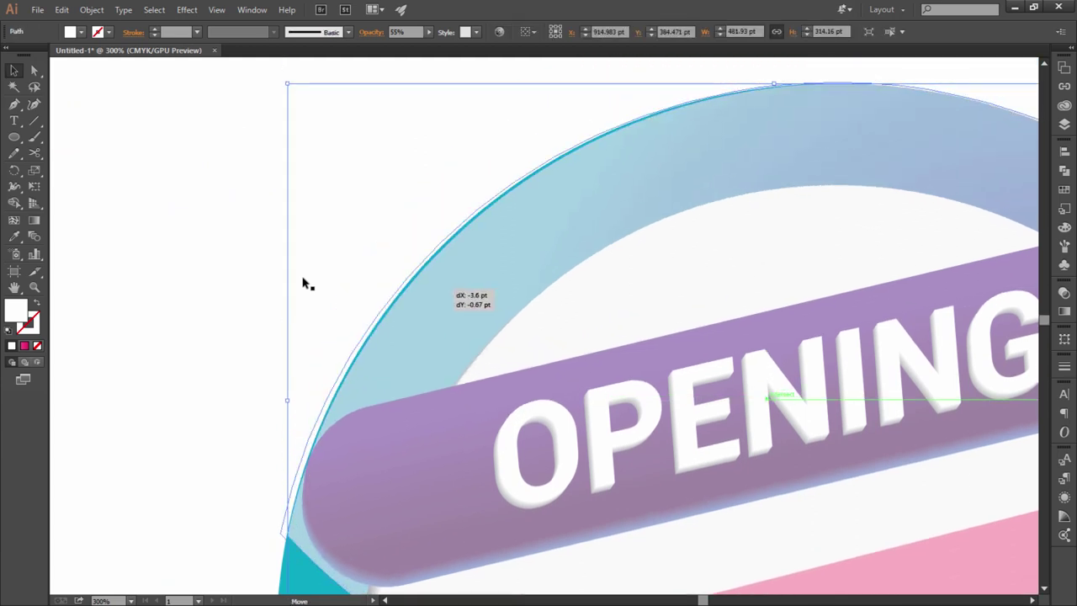
key(a)
key(ctrl+minus)
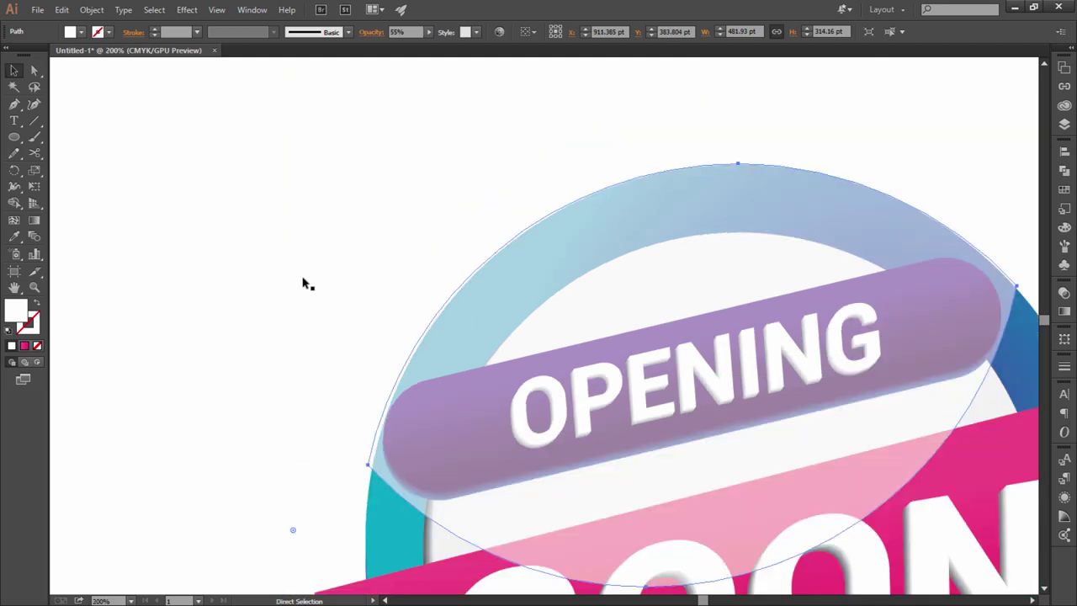
key(ctrl+0)
key(ctrl+shift+a)
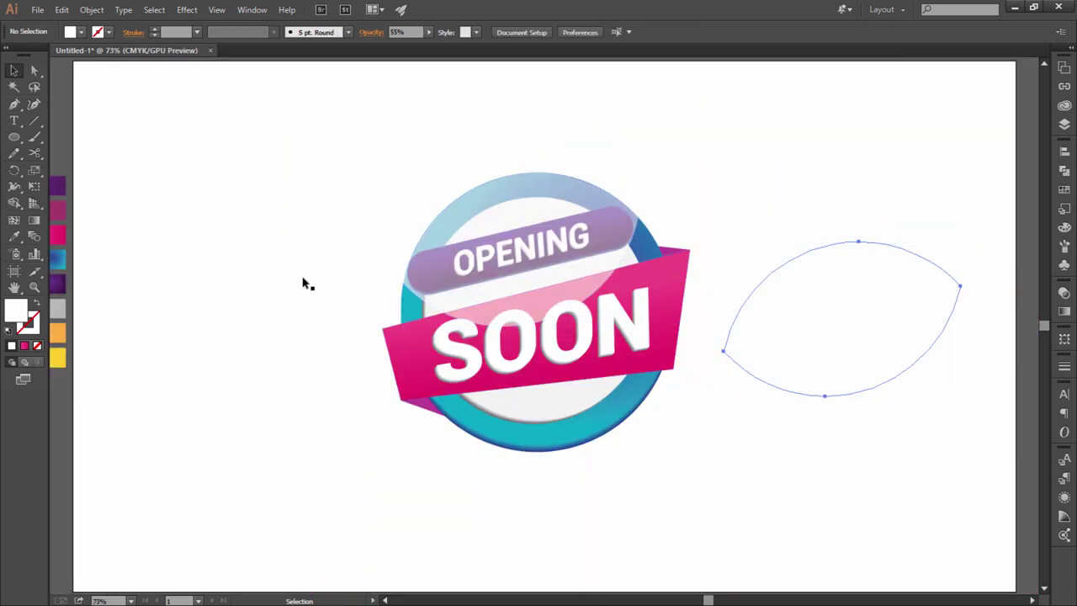
Step: Test sending the highlight ellipse backward, then undo to keep it in front
key(ctrl+z)
key(a)
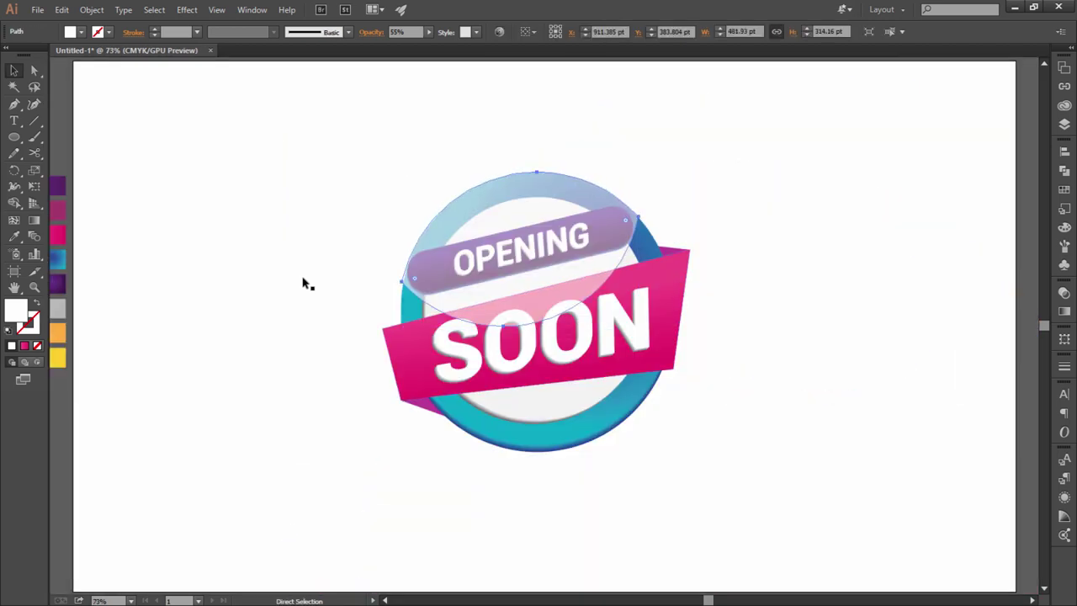
key(ctrl+shift+bracketleft)
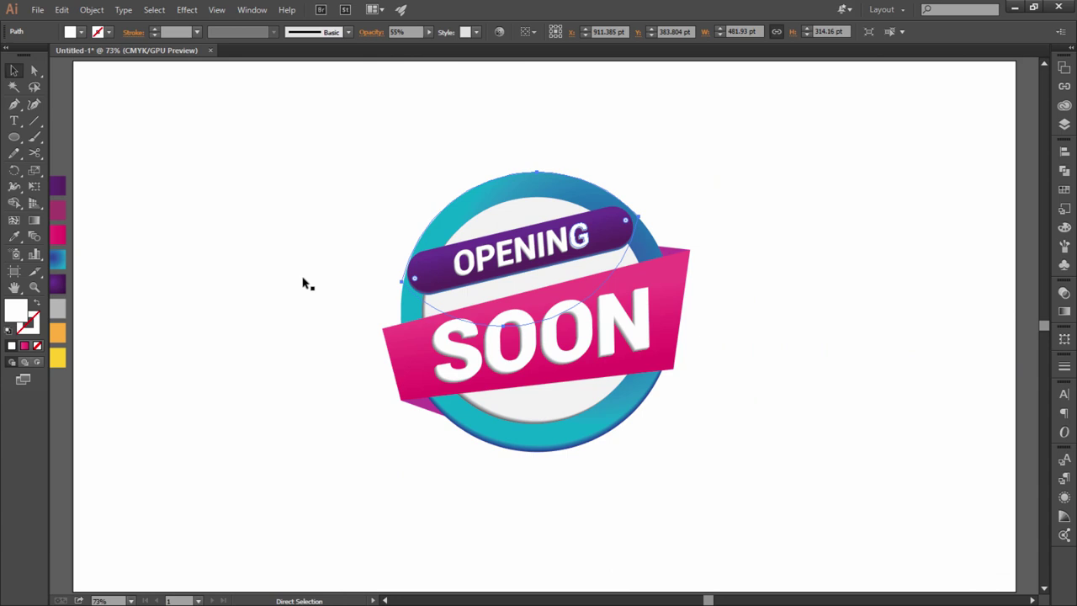
key(ctrl+z)
key(v)
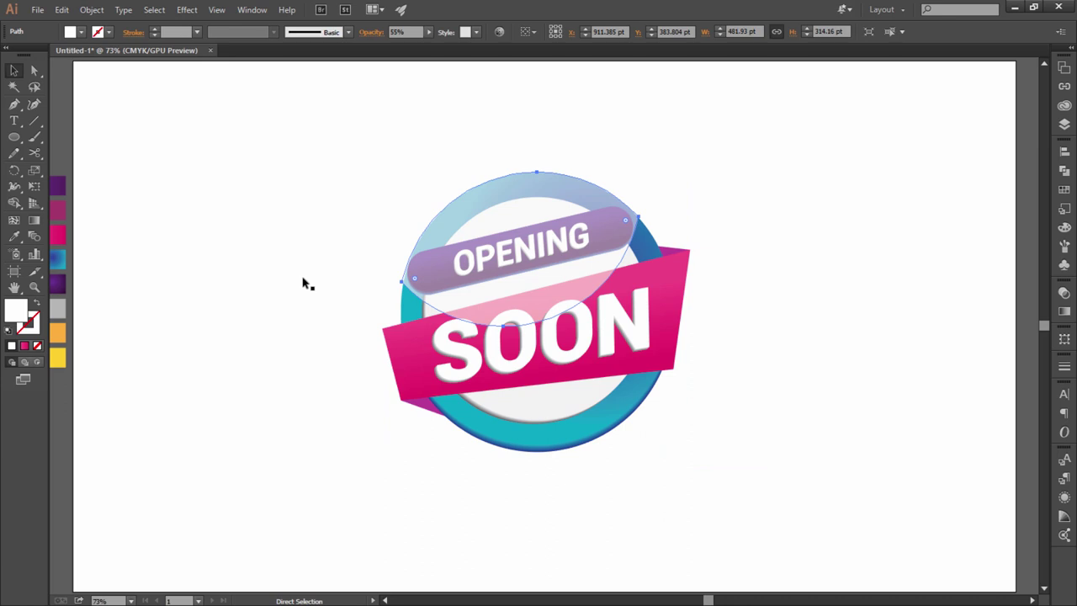
key(ctrl+bracketleft)
key(ctrl+bracketleft)
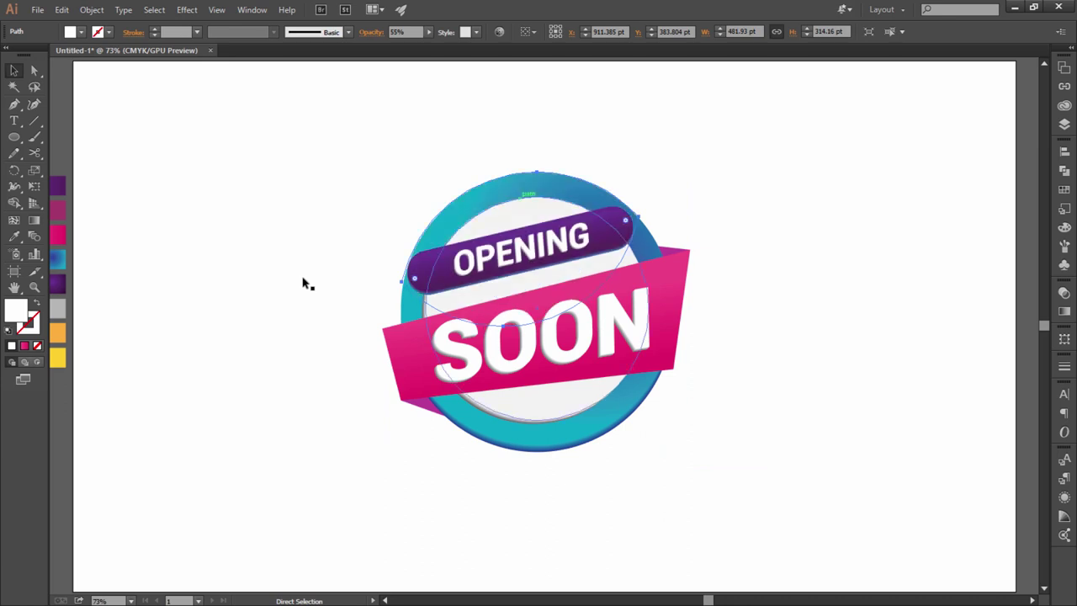
key(ctrl+z)
key(v)
click(307, 283)
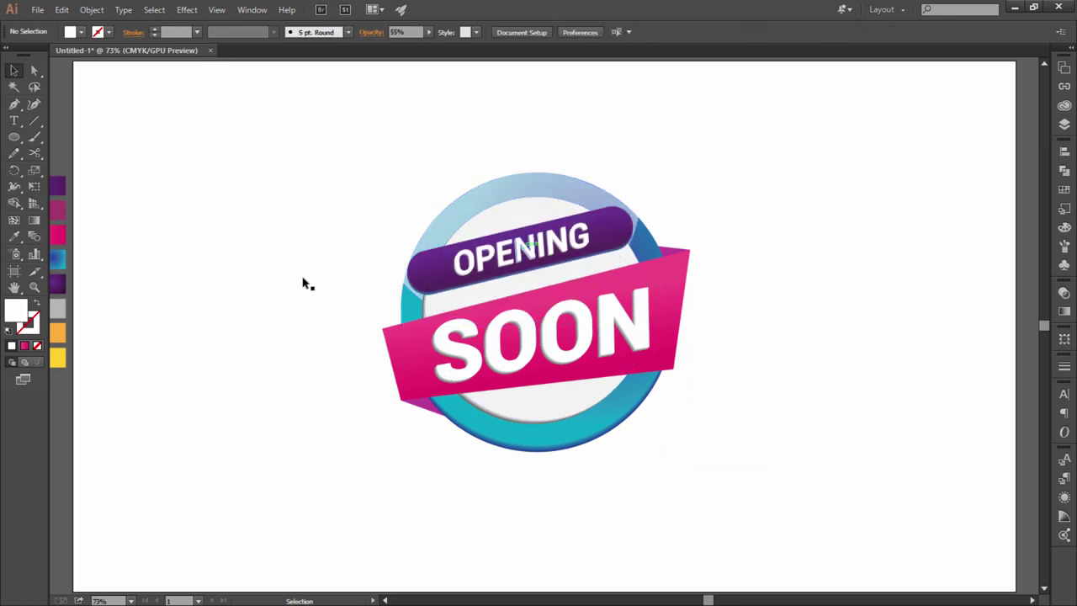
key(ctrl+z)
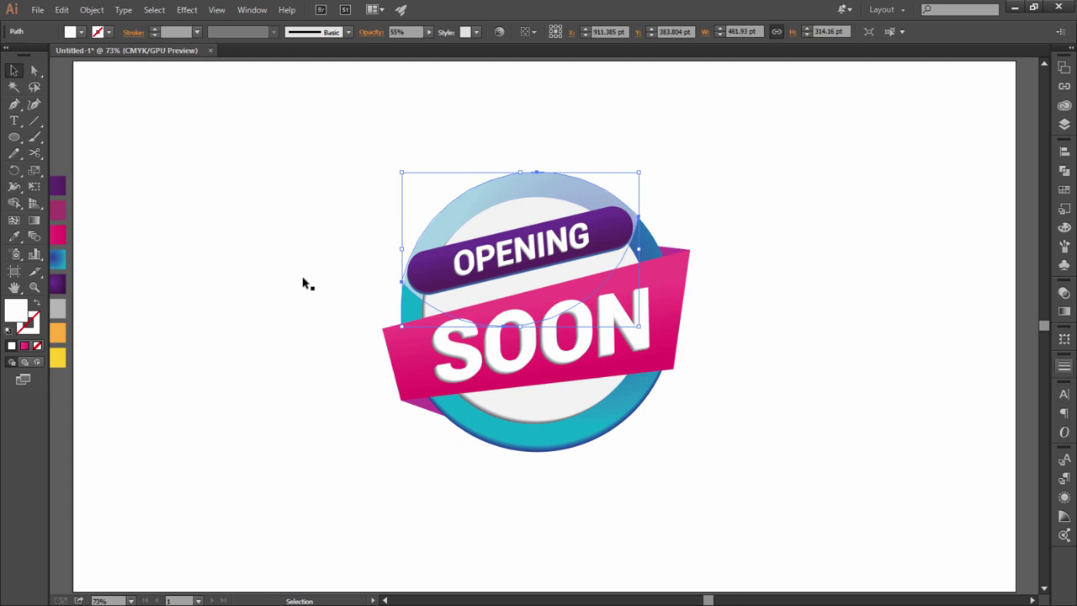
Step: Set the highlight ellipse to Screen blending at 34% opacity
key(ctrl+F9)
key(ctrl+shift+F10)
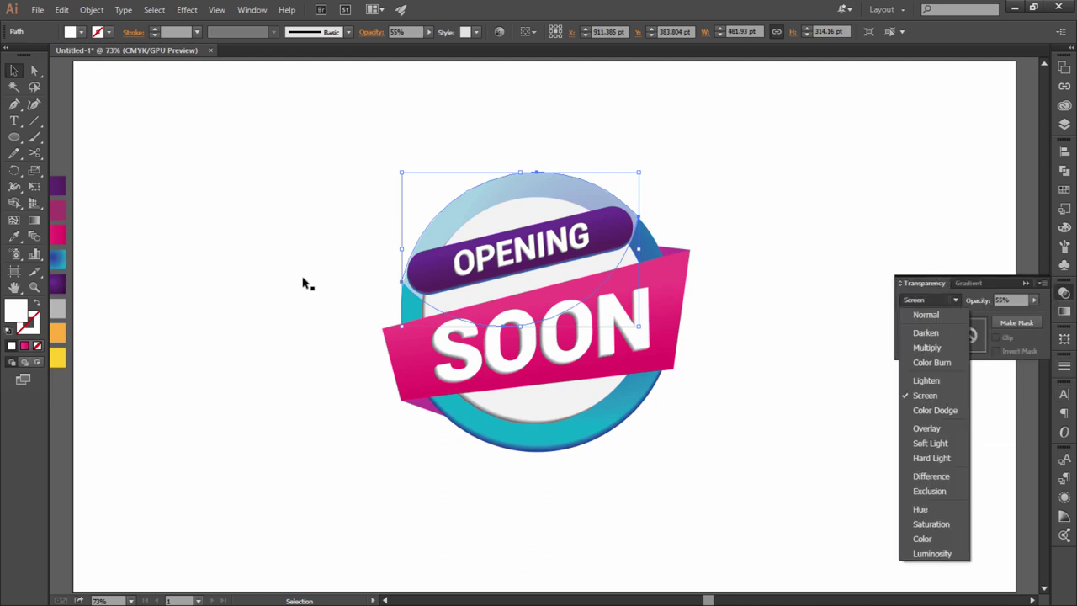
text(34)
key(Return)
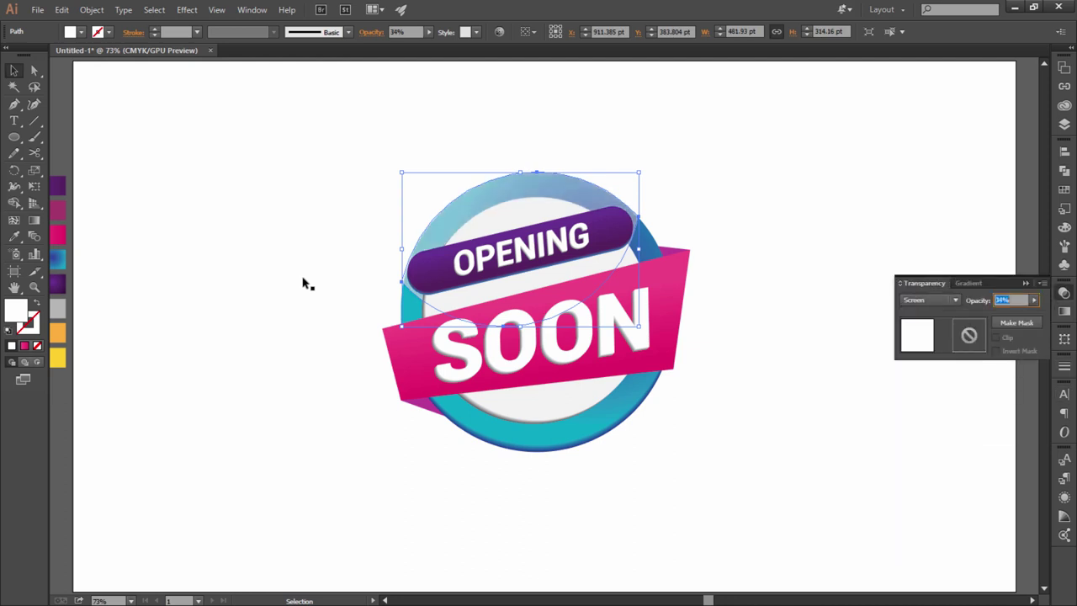
click(305, 284)
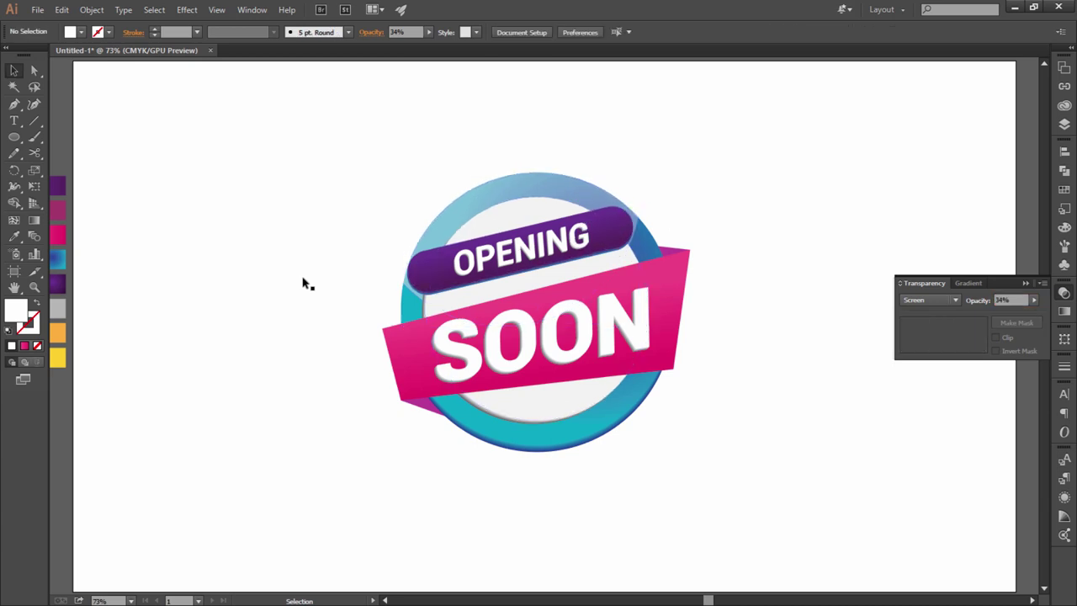
Step: Draw a four-corner cutting polygon with the Pen tool over the badge's right half
key(p)
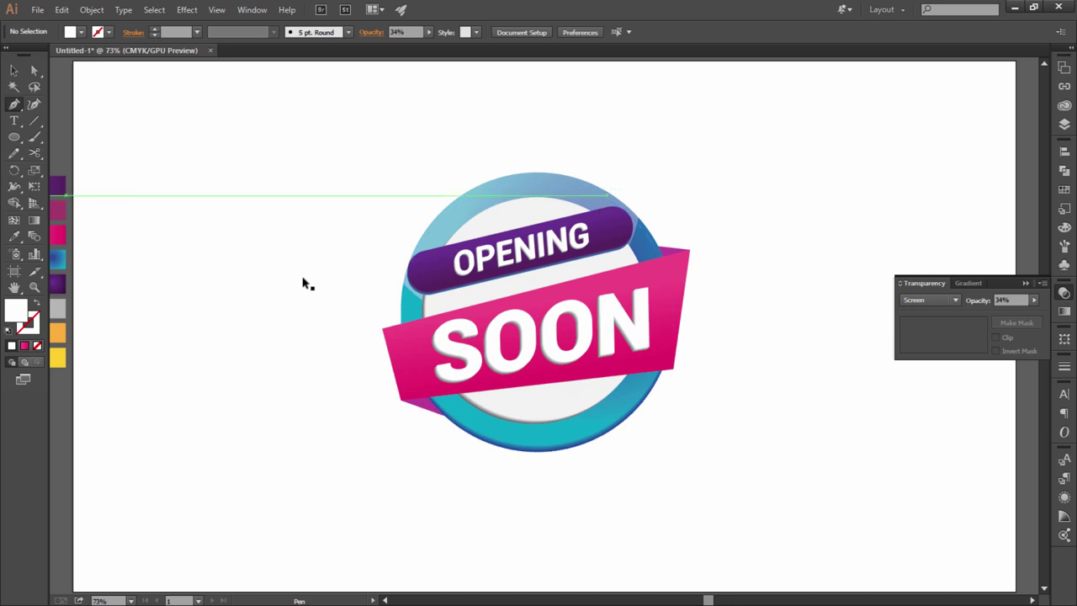
click(616, 198)
click(434, 310)
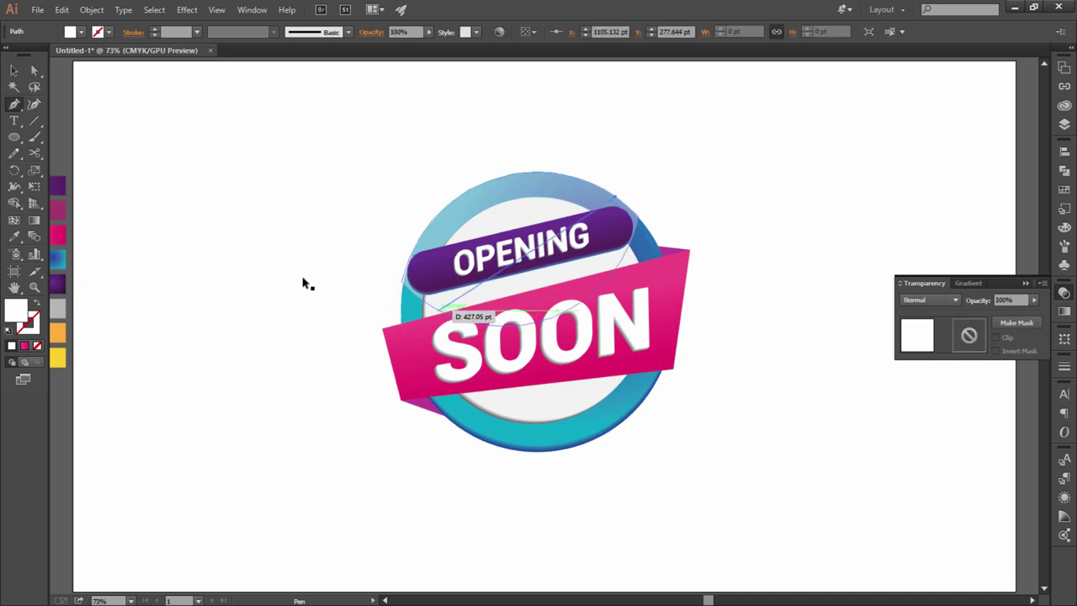
click(738, 435)
click(757, 223)
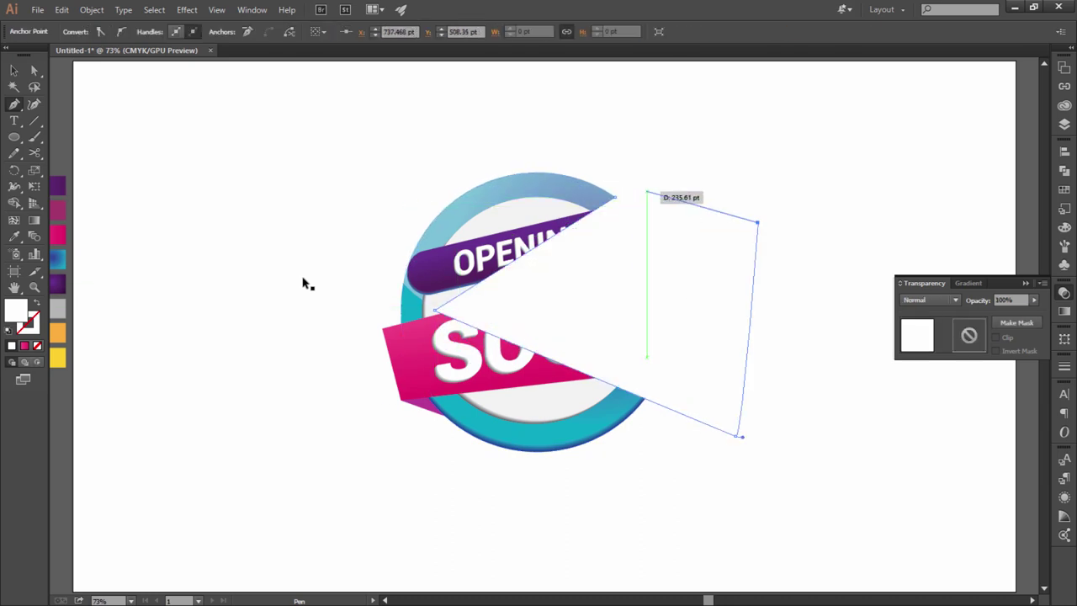
click(616, 197)
Step: Delete the highlight region under the polygon with Shape Builder
key(v)
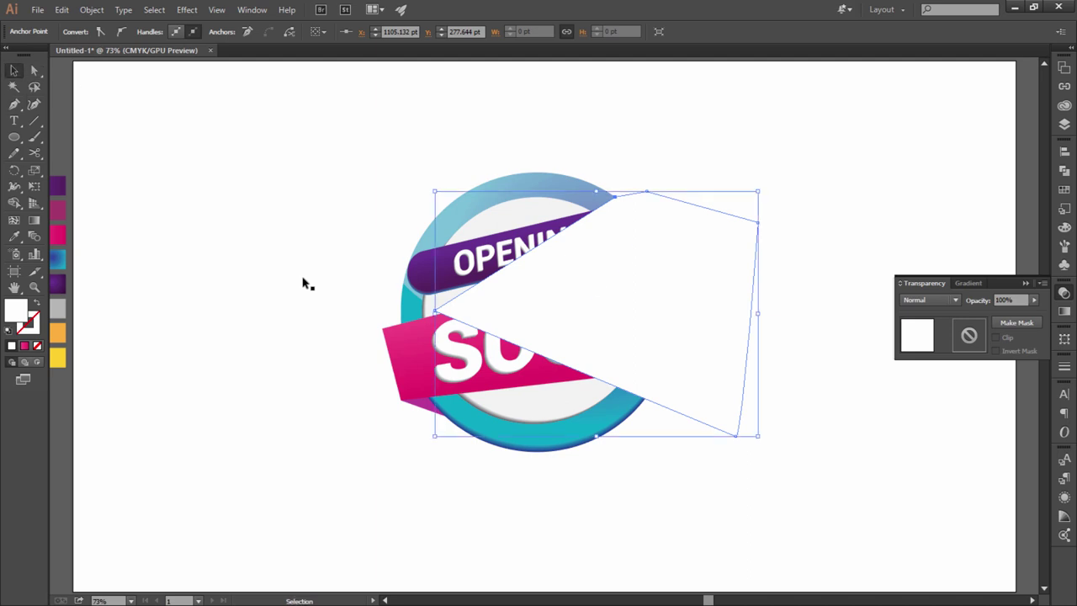
key(ctrl+a)
key(shift+m)
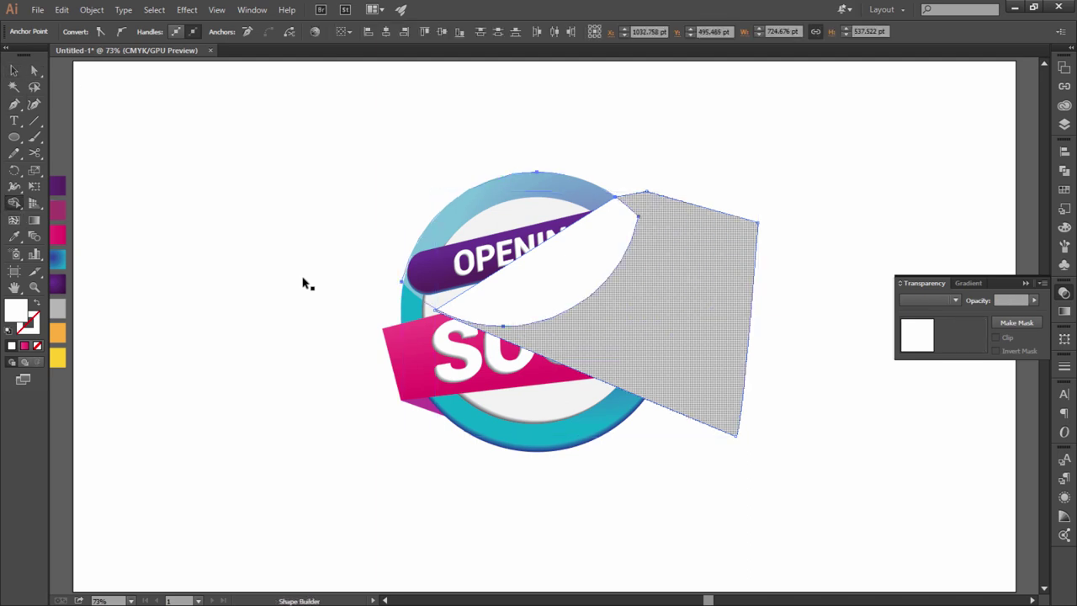
key(v)
click(307, 285)
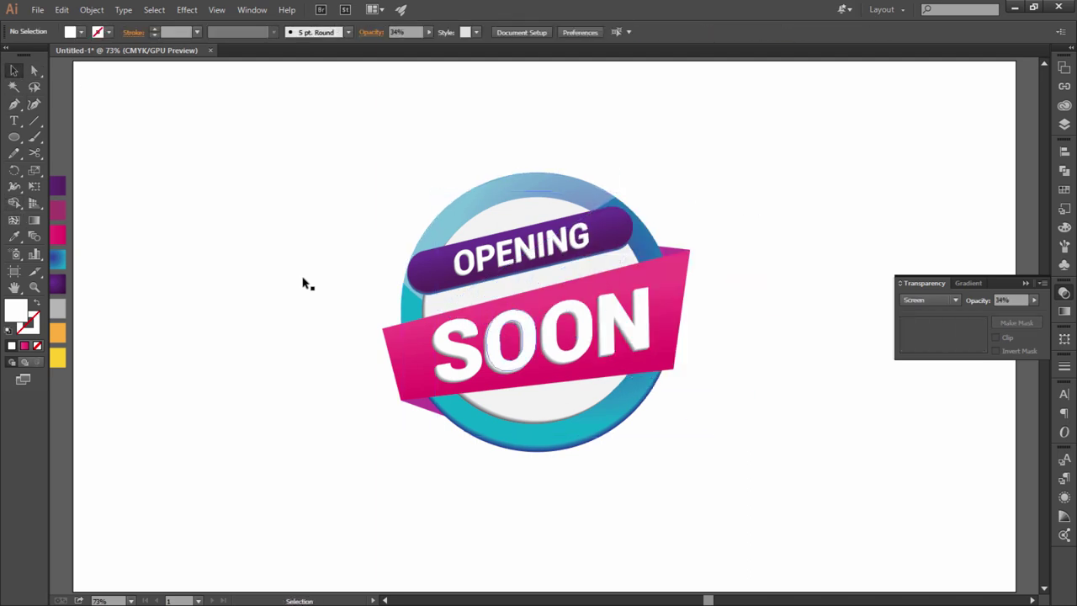
Step: Draw a triangle across the ribbon's left and give it the sampled translucent highlight look
key(p)
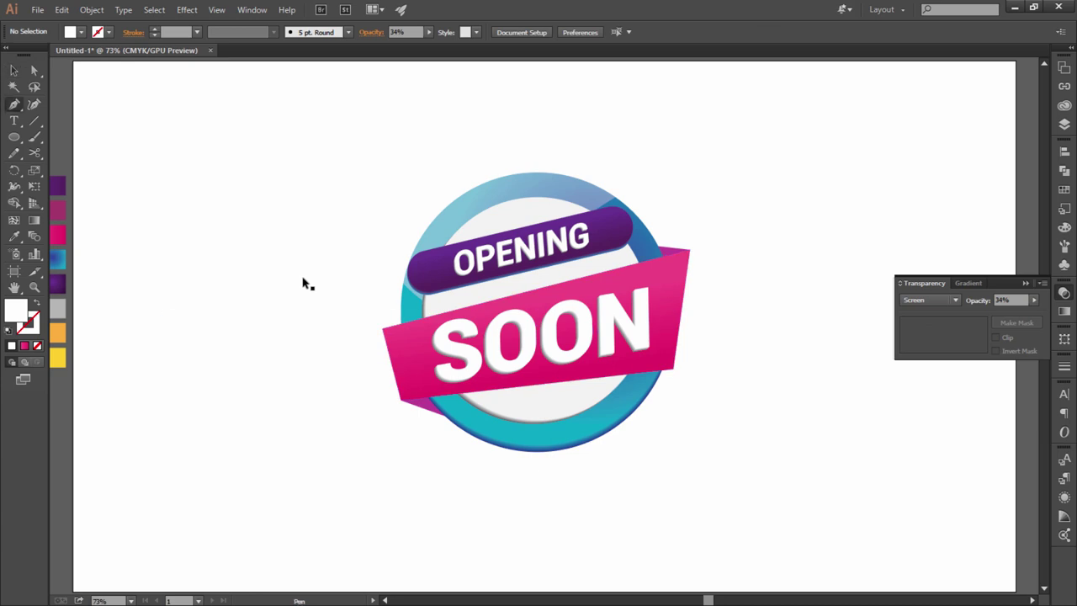
click(399, 399)
click(688, 249)
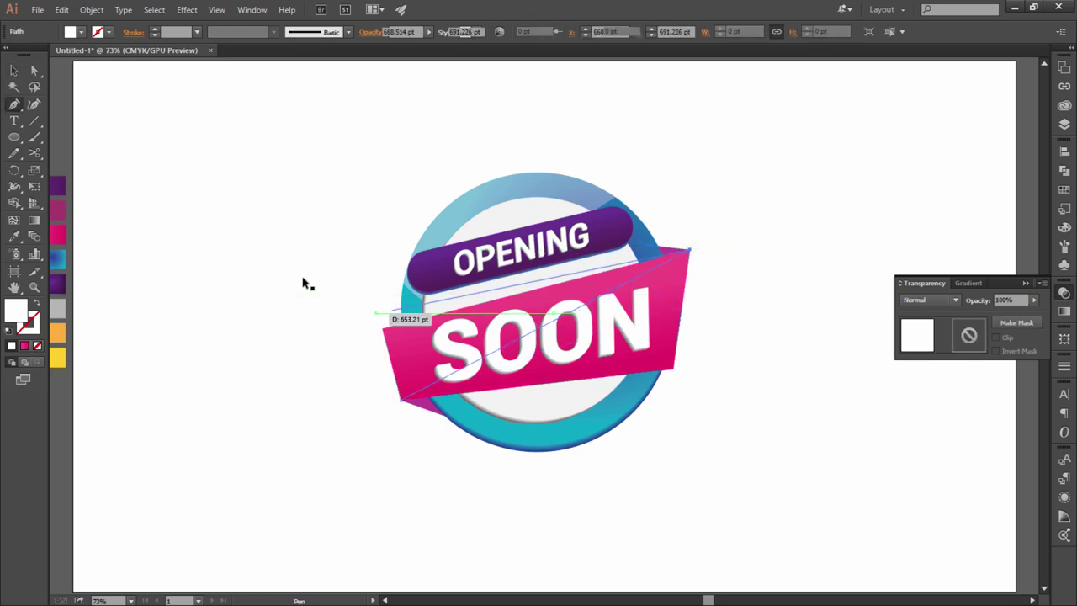
click(382, 327)
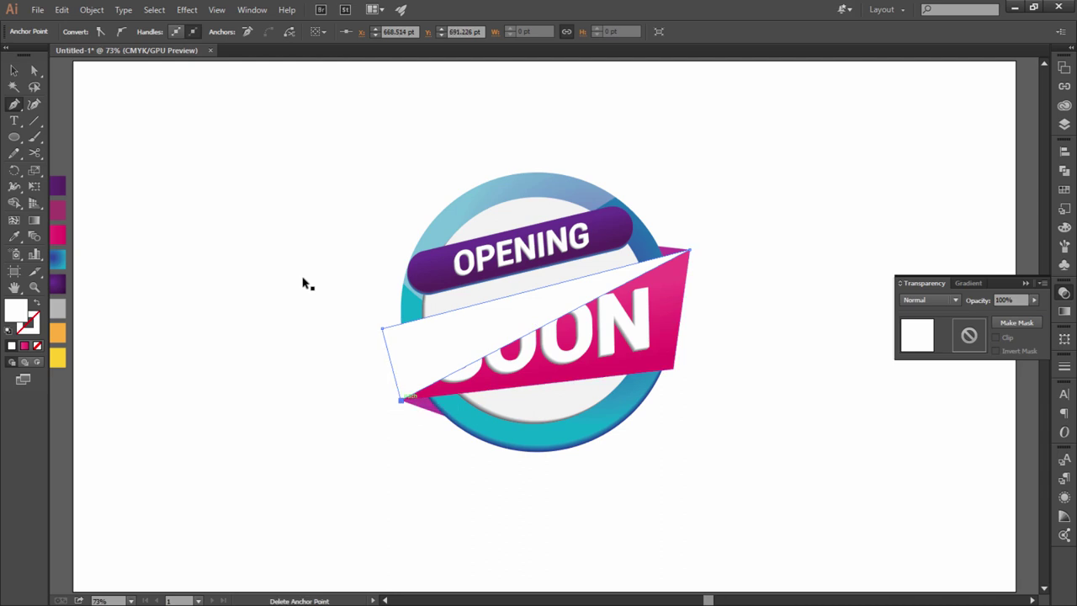
key(i)
click(657, 277)
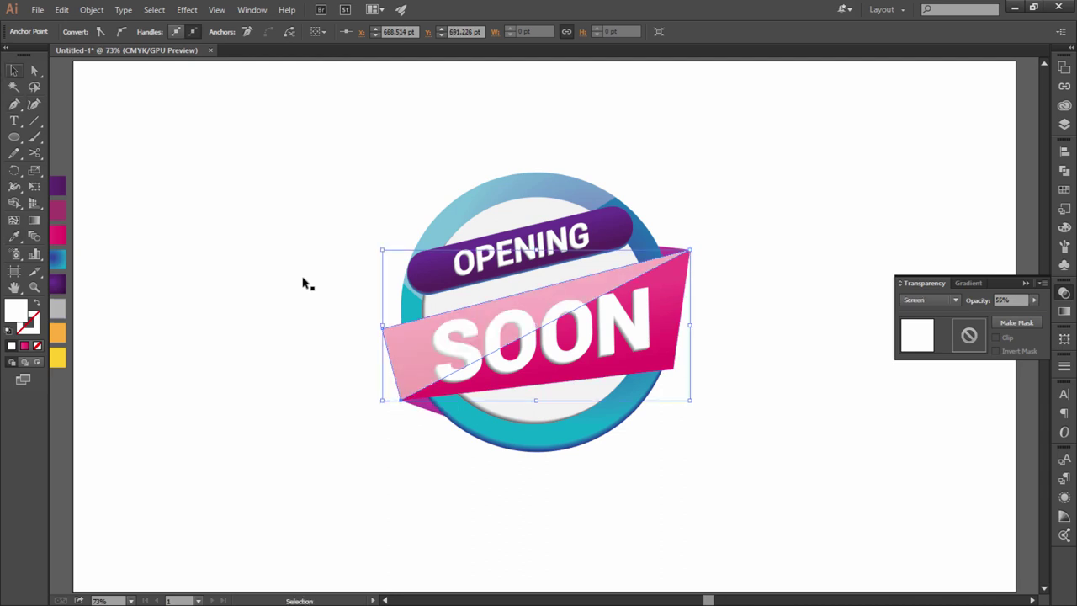
Step: Bring the SOON text in front of the triangle and set the triangle to 36% opacity
key(v)
right_click(532, 354)
click(715, 449)
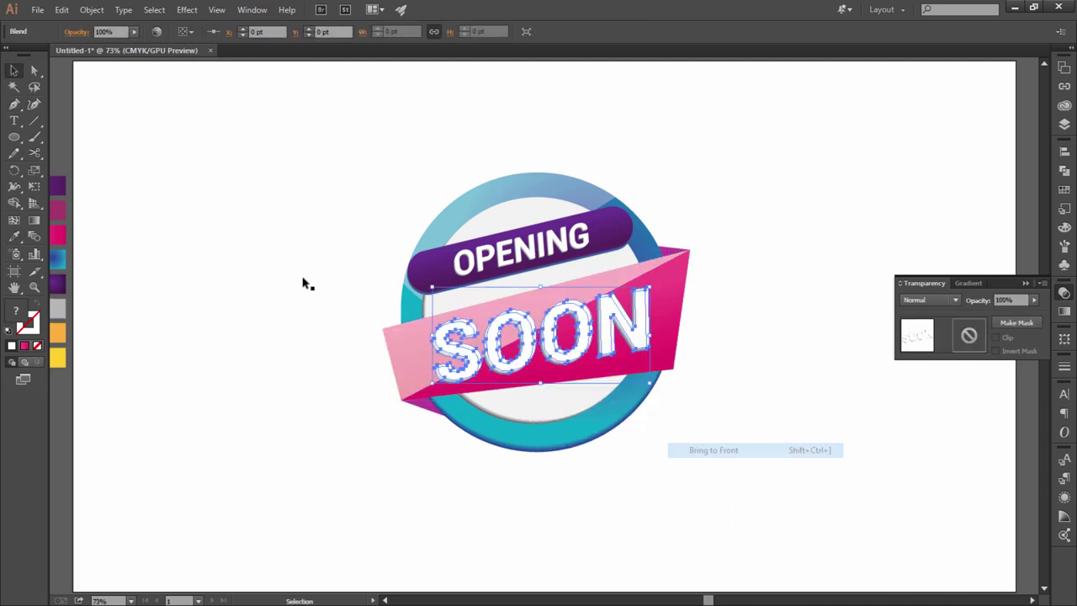
key(ctrl+shift+a)
click(471, 303)
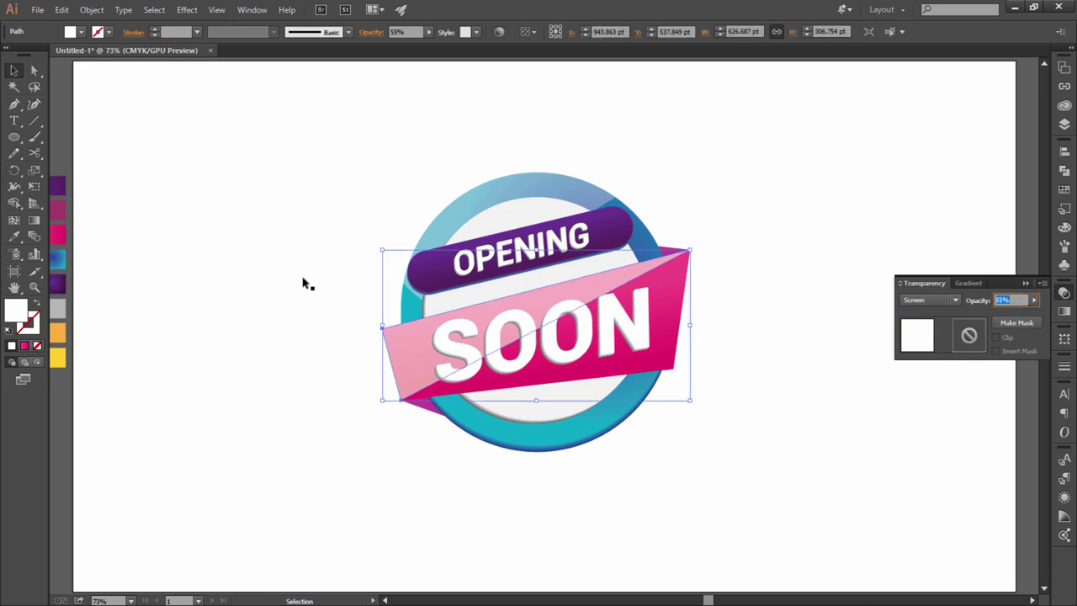
text(36)
key(Return)
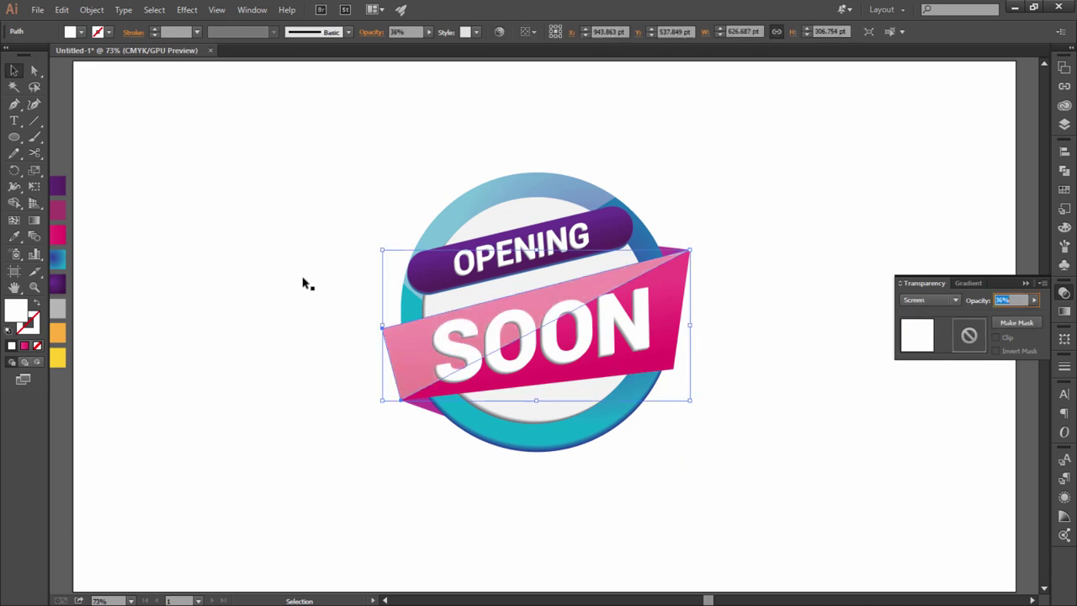
Step: Give the SOON lettering a Multiply drop shadow: 75% opacity, 7 pt offsets, 5 pt blur
click(303, 283)
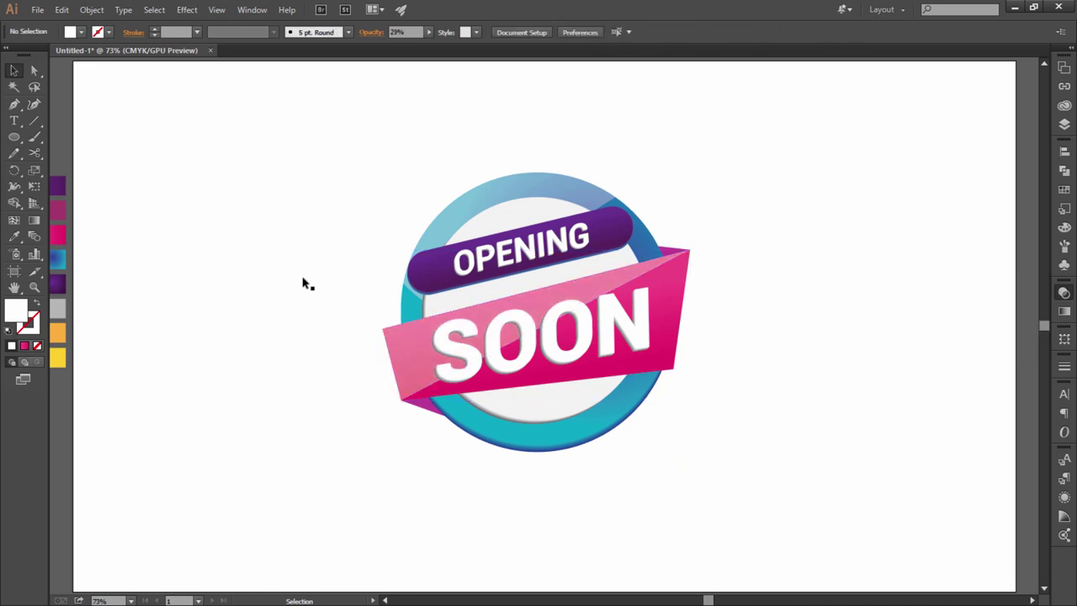
key(alt+c)
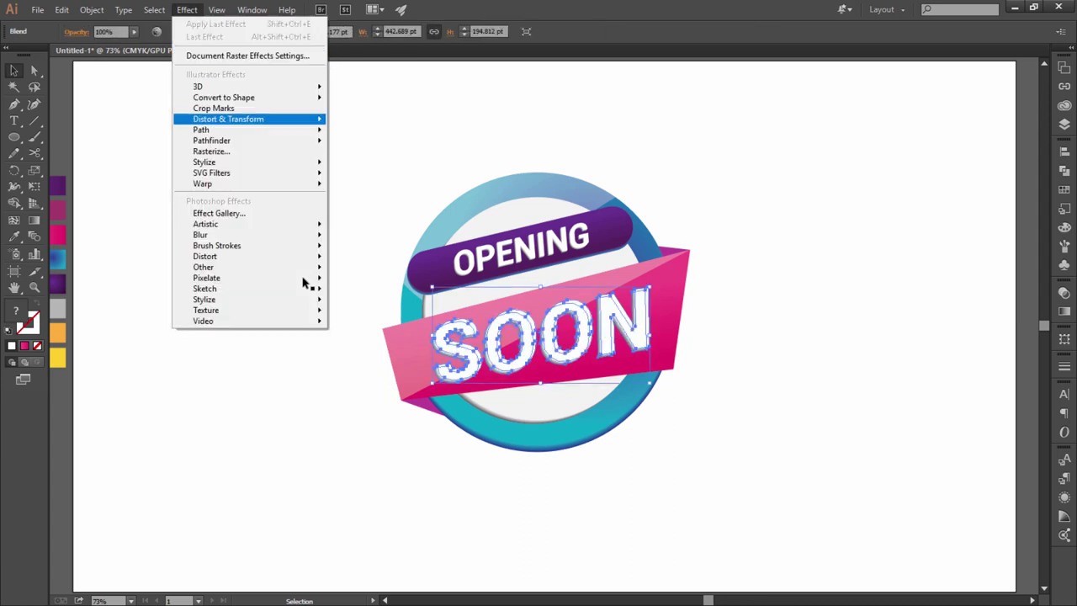
key(Down)
key(Down)
key(Down)
key(Right)
key(Return)
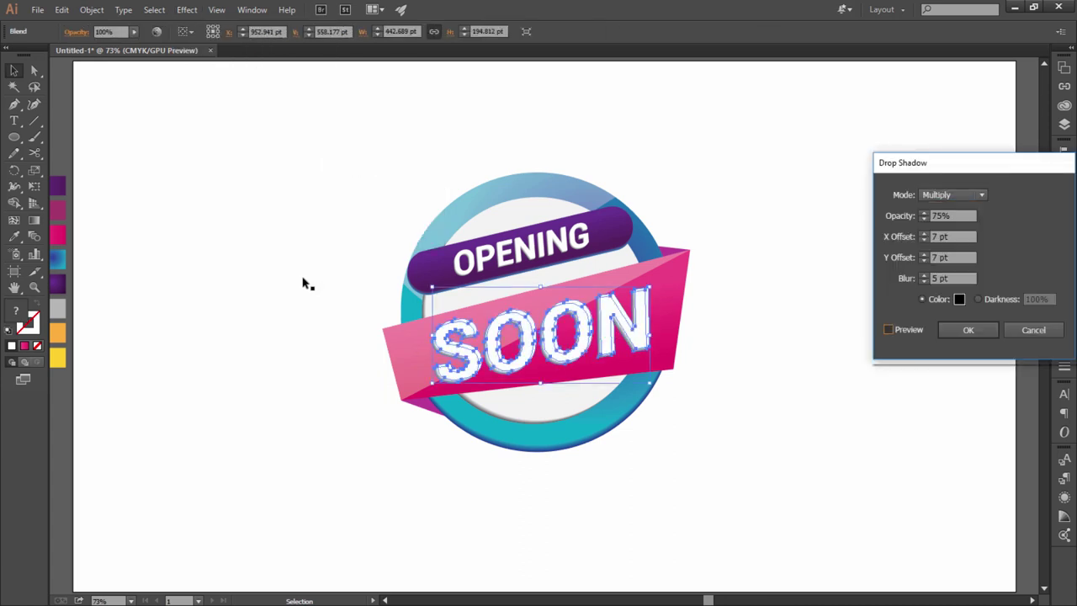
key(alt+p)
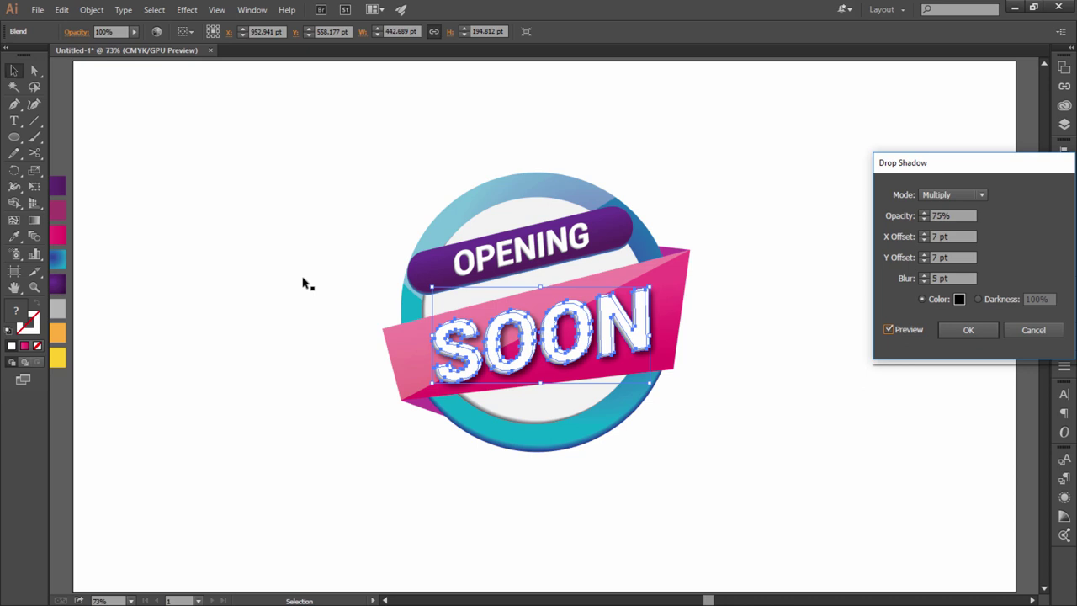
key(Return)
Step: Marquee-select every piece of the badge, ready to group them
key(ctrl+alt+bracketright)
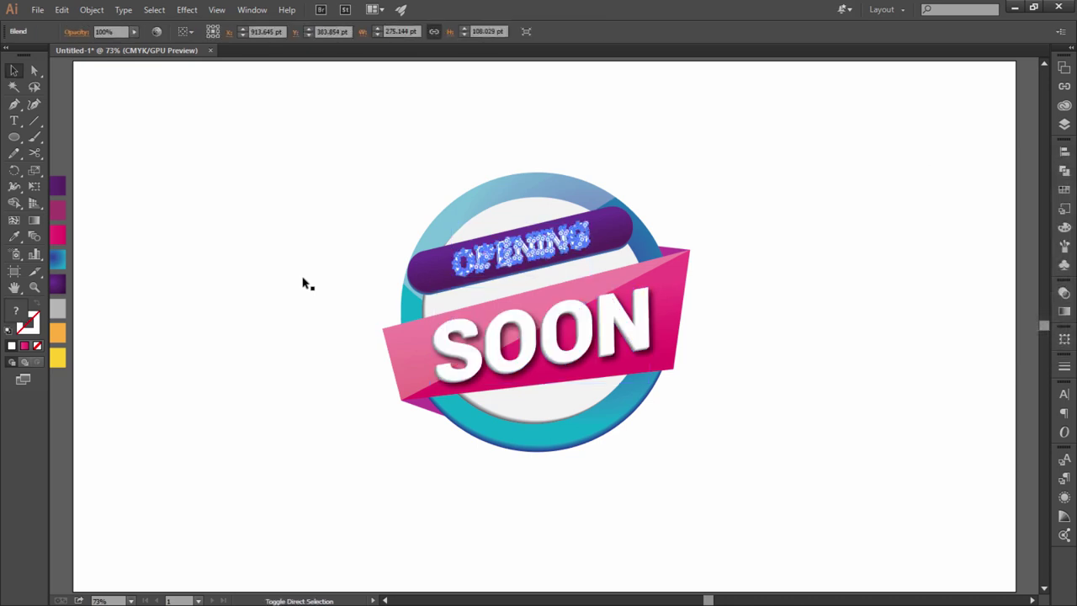
key(ctrl+shift+a)
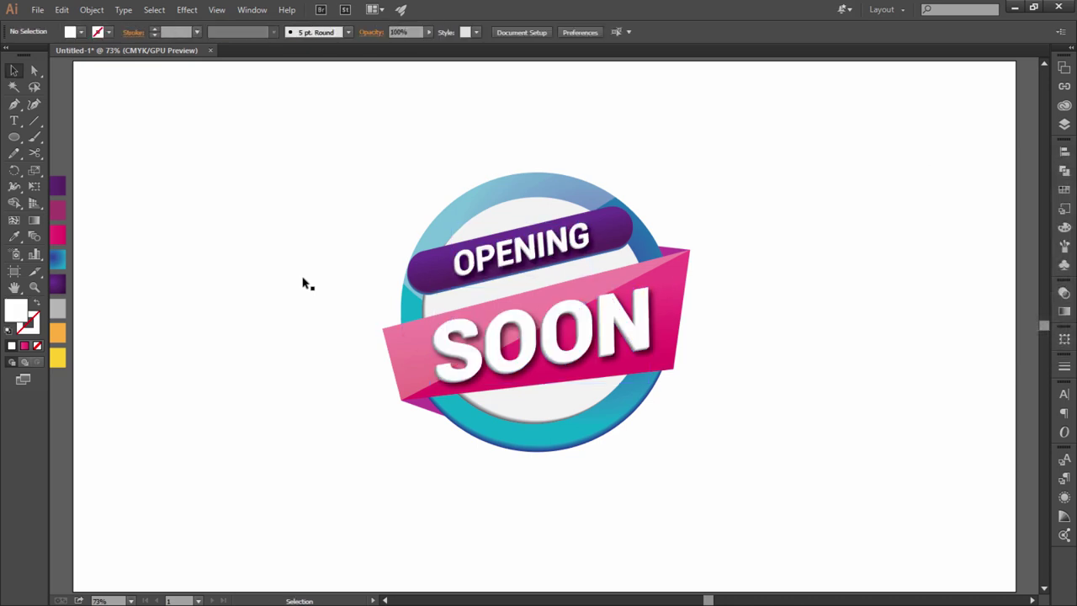
drag(305, 283, 303, 281)
click(380, 379)
click(601, 325)
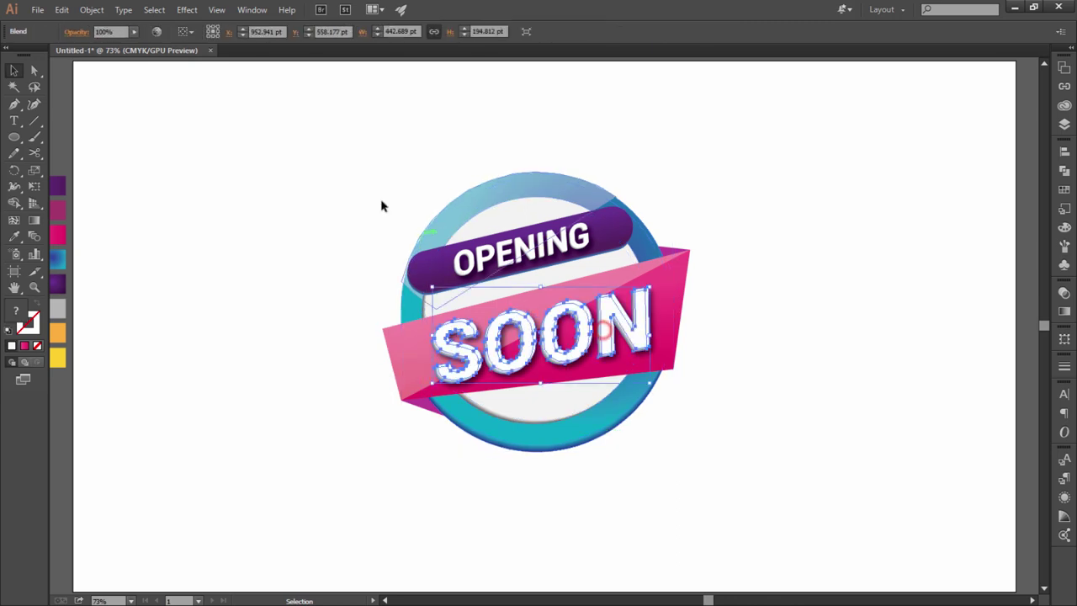
mouse_move(379, 199)
mouse_down()
mouse_move(657, 412)
mouse_move(721, 498)
mouse_up()
right_click(559, 336)
Step: Draw a 1920 × 1080 pt rectangle filled with the yellow swatch, then fit the artboard in view
click(732, 406)
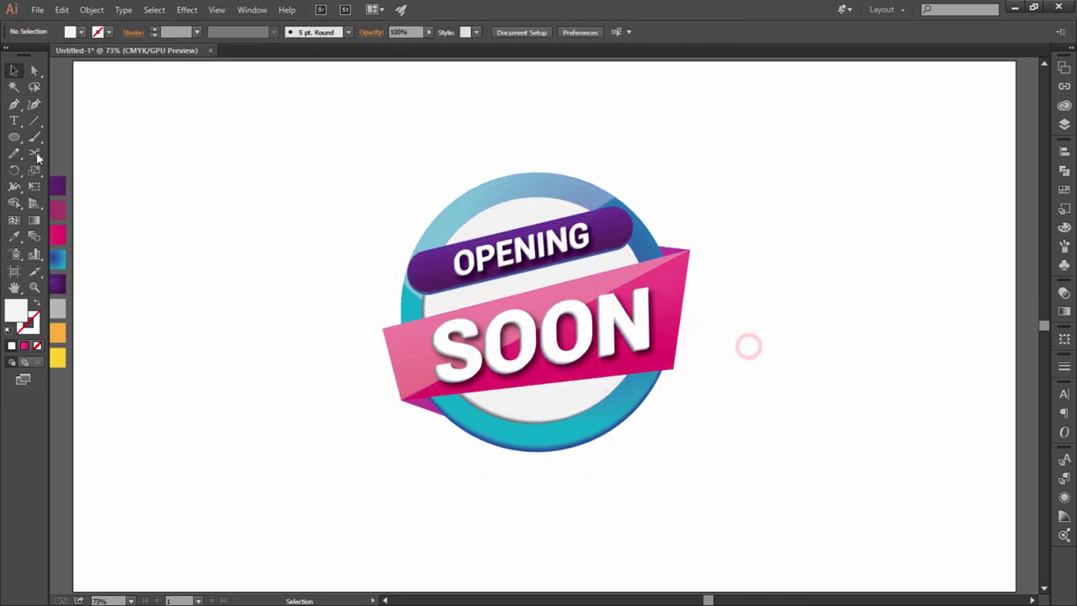
drag(13, 136, 81, 139)
mouse_move(76, 63)
mouse_down()
mouse_move(811, 476)
mouse_move(1016, 521)
mouse_up()
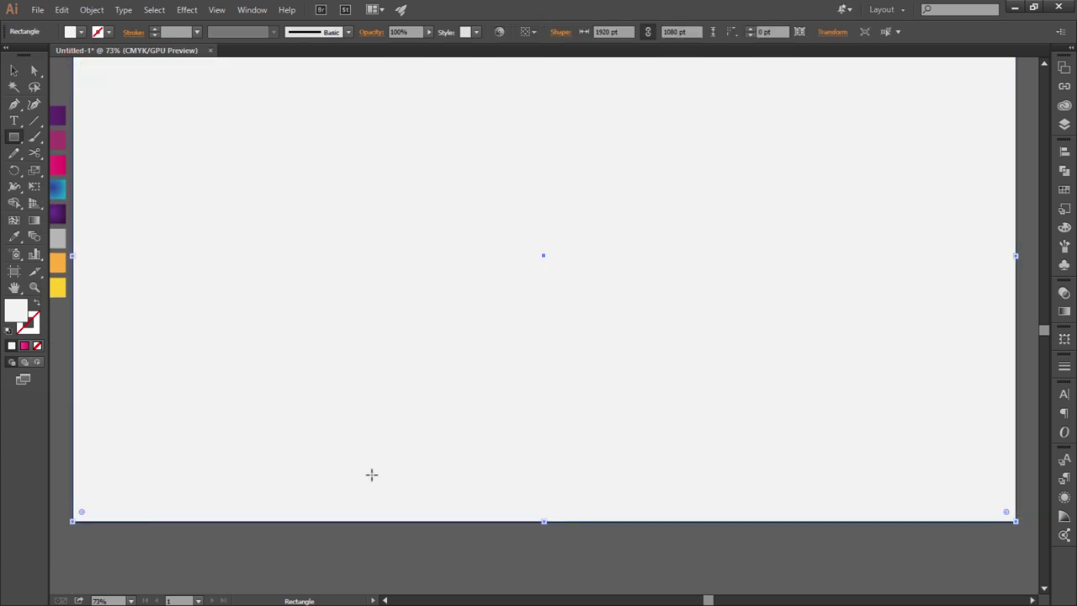
key(i)
click(62, 284)
click(12, 71)
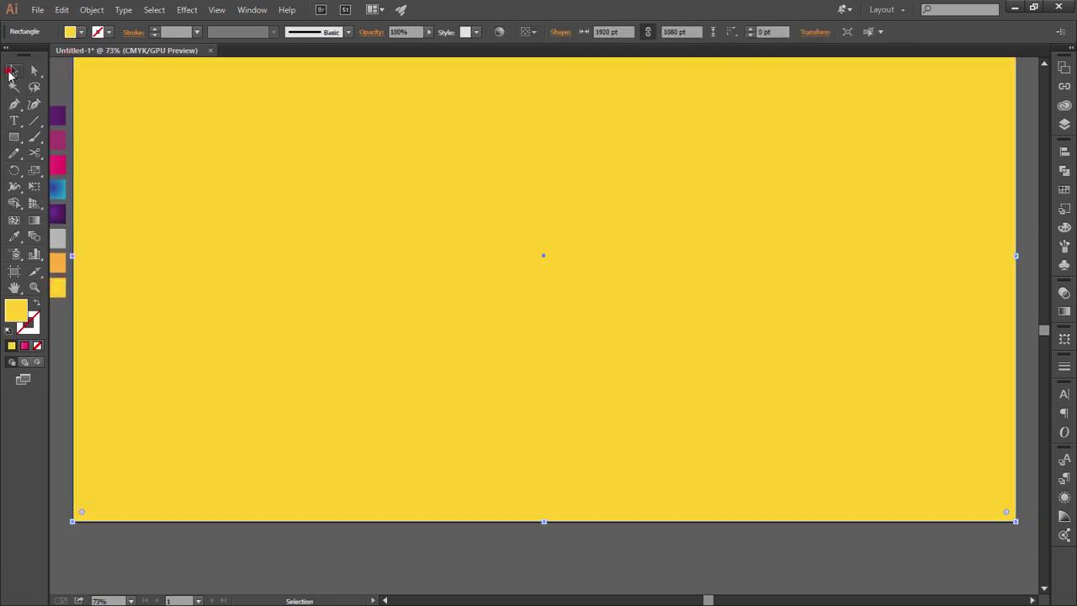
key(ctrl+0)
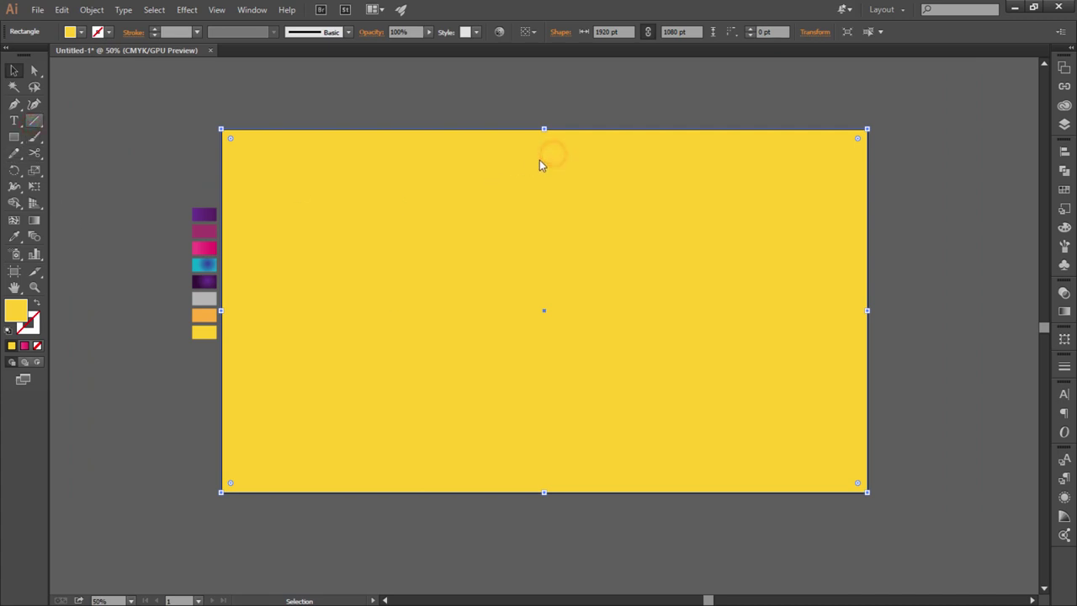
Step: Draw a 940 pt vertical line with a 19 pt orange ellipse-profile stroke, centred on the artboard
key(backslash)
drag(537, 153, 525, 469)
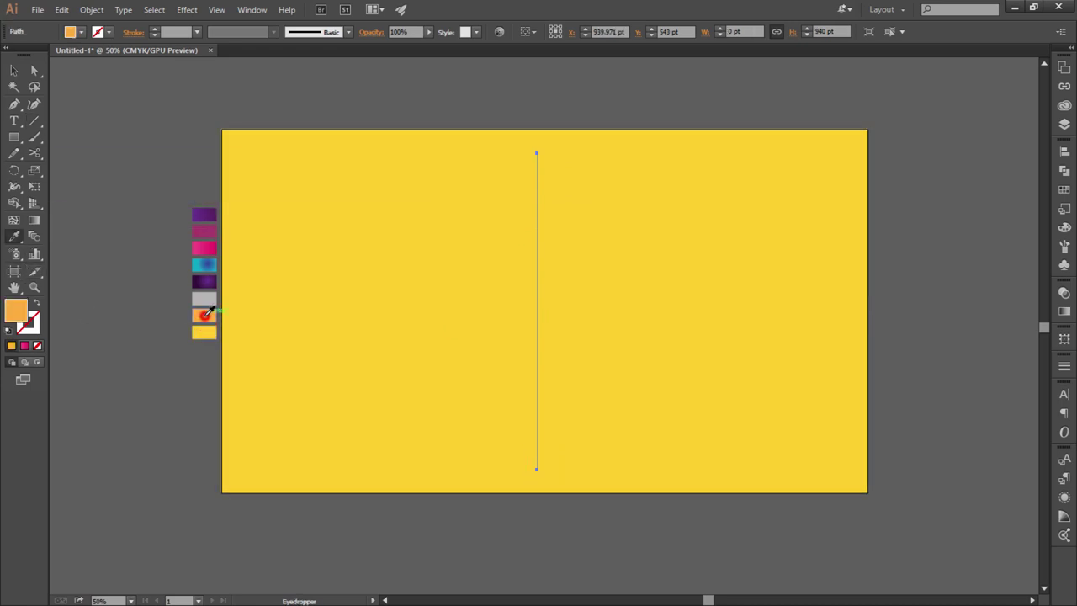
click(37, 304)
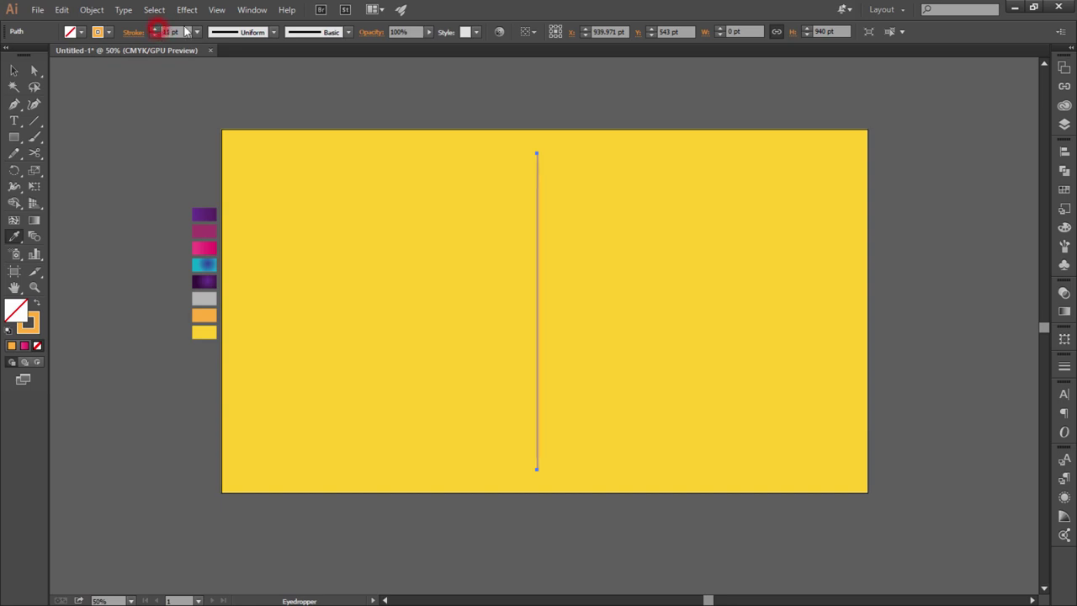
click(252, 32)
click(231, 76)
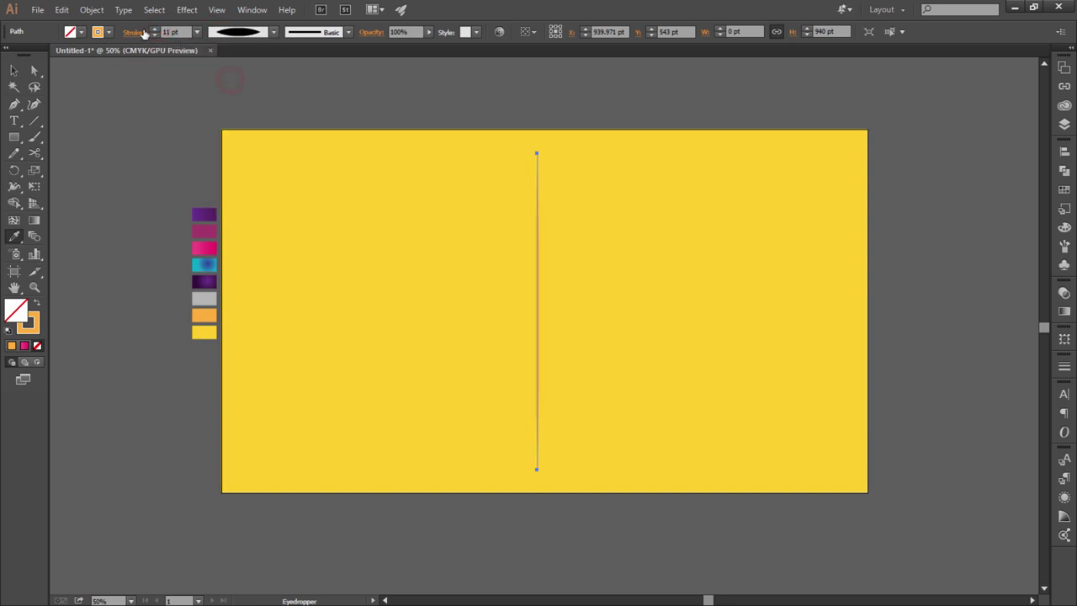
text(19)
click(16, 69)
click(154, 69)
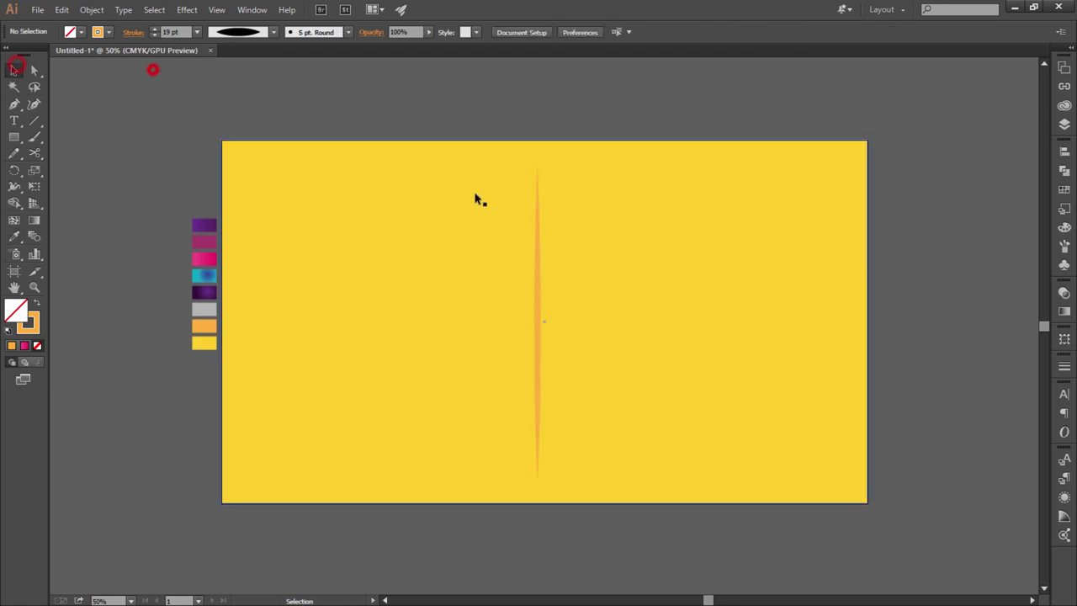
click(531, 274)
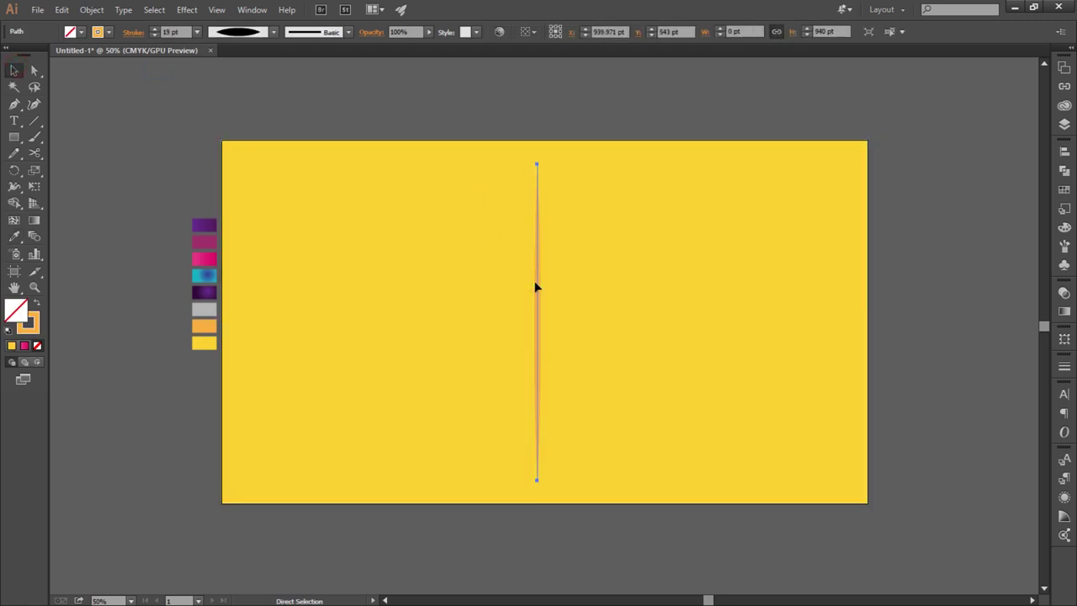
key(ctrl+1)
drag(532, 298, 546, 304)
Step: Rotate-copy the orange ray 20° about its centre and repeat the copy with Ctrl+D
click(14, 171)
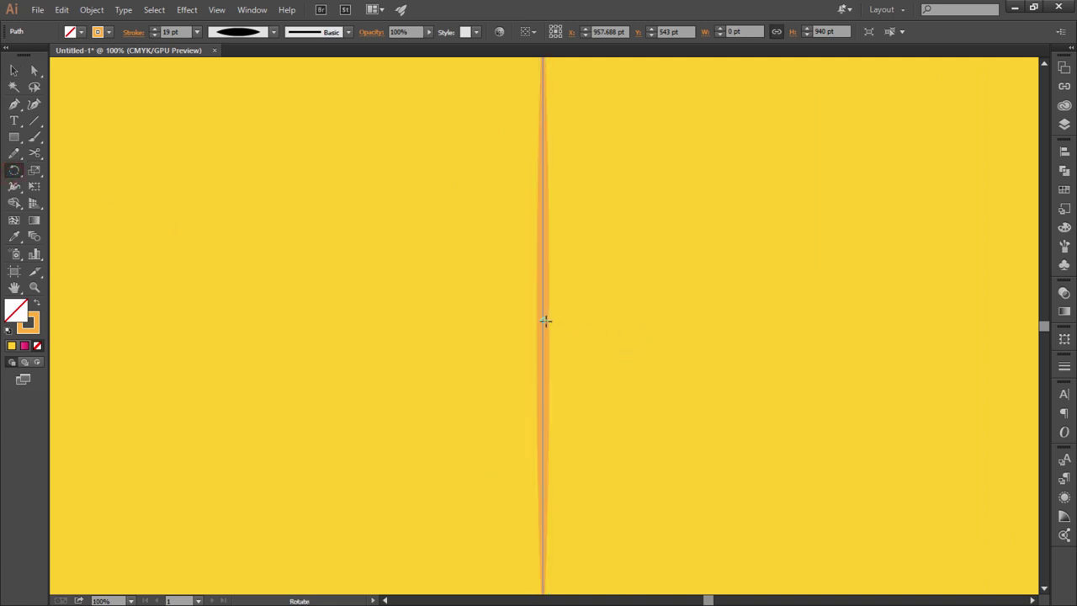
click(543, 318)
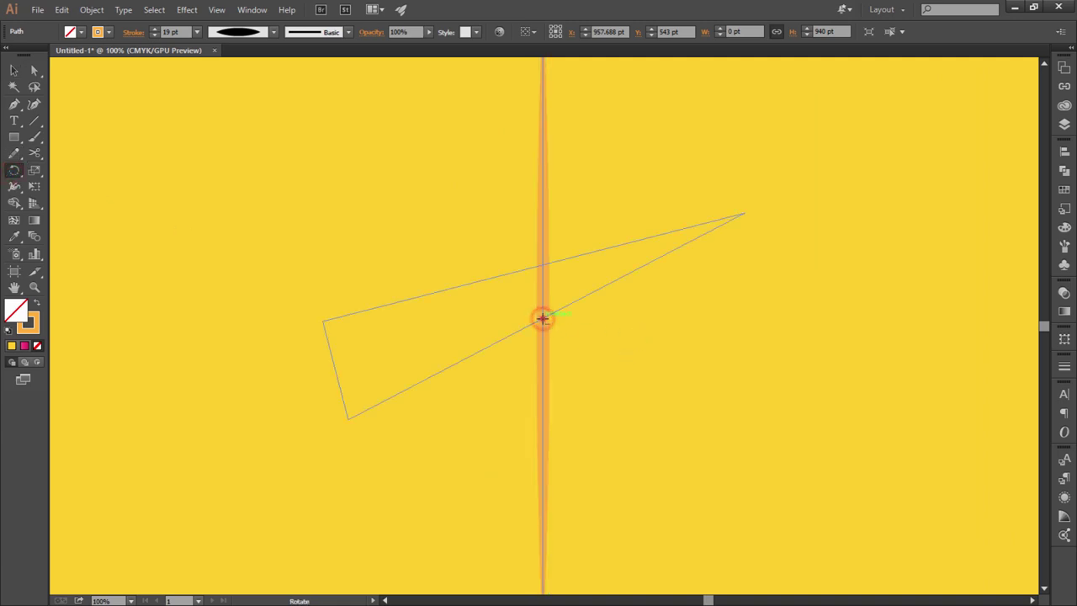
alt+click(543, 317)
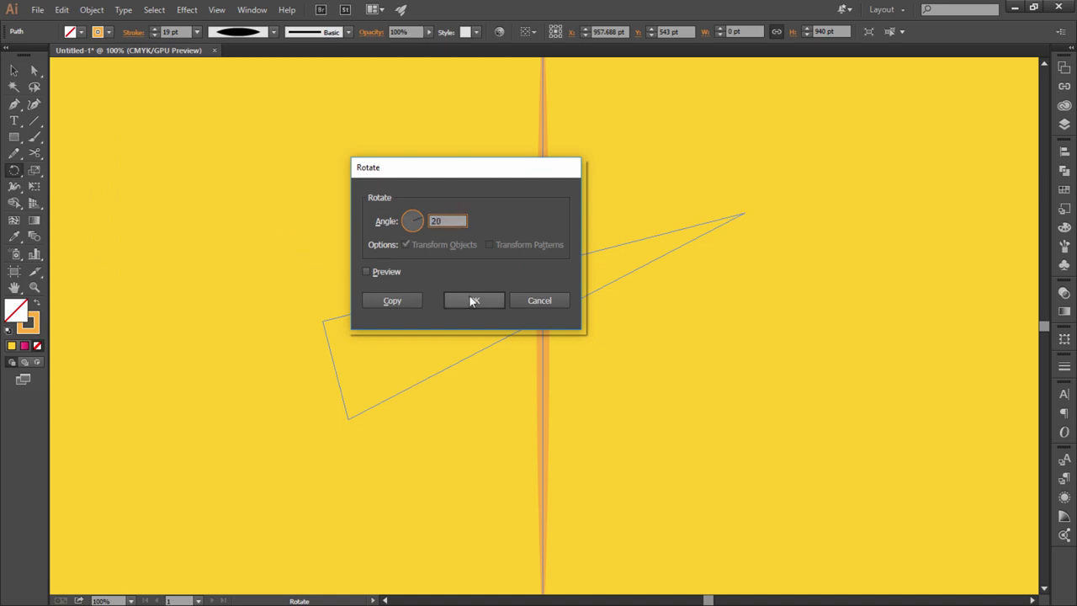
click(392, 300)
key(ctrl+d)
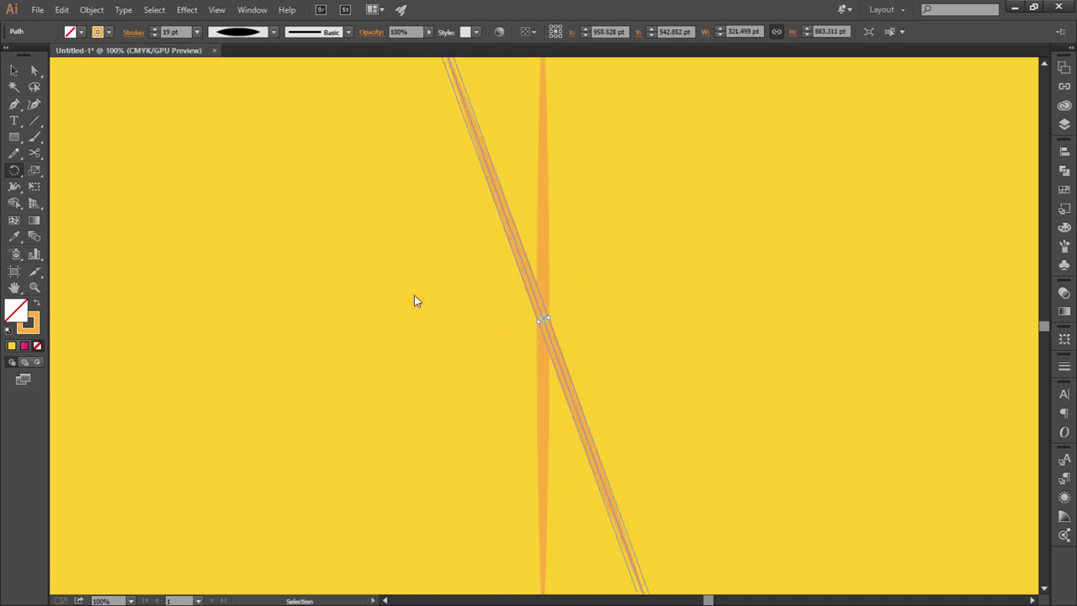
key(ctrl+minus)
key(ctrl+d)
key(ctrl+d)
key(ctrl+d)
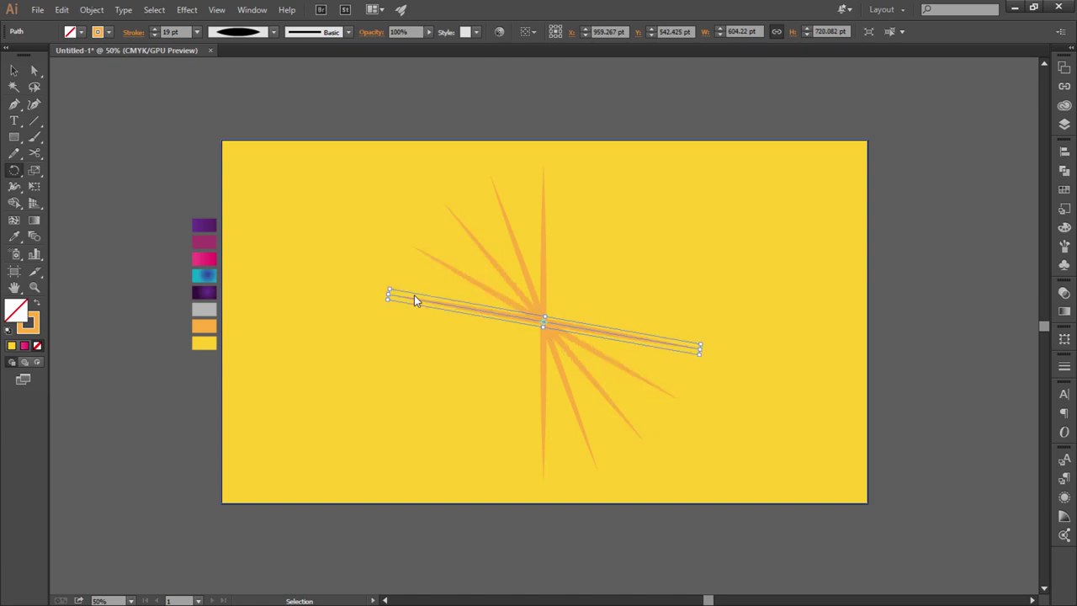
key(ctrl+d)
key(ctrl+d)
key(ctrl+d)
key(ctrl+d)
Step: Select all the rays and rotate a copy 7.28° to fill the gaps between them
key(v)
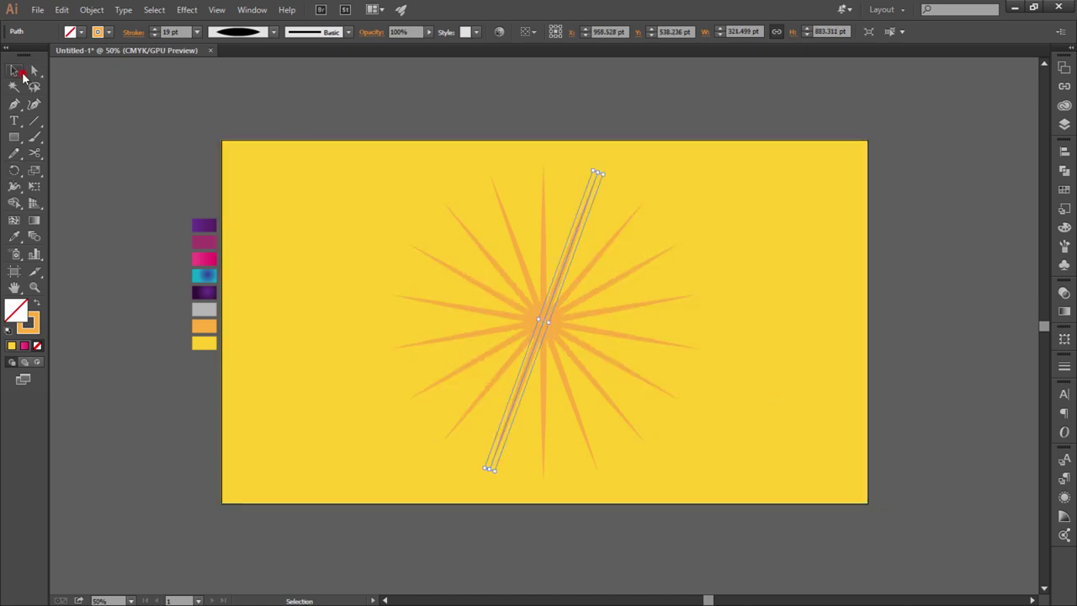
click(331, 159)
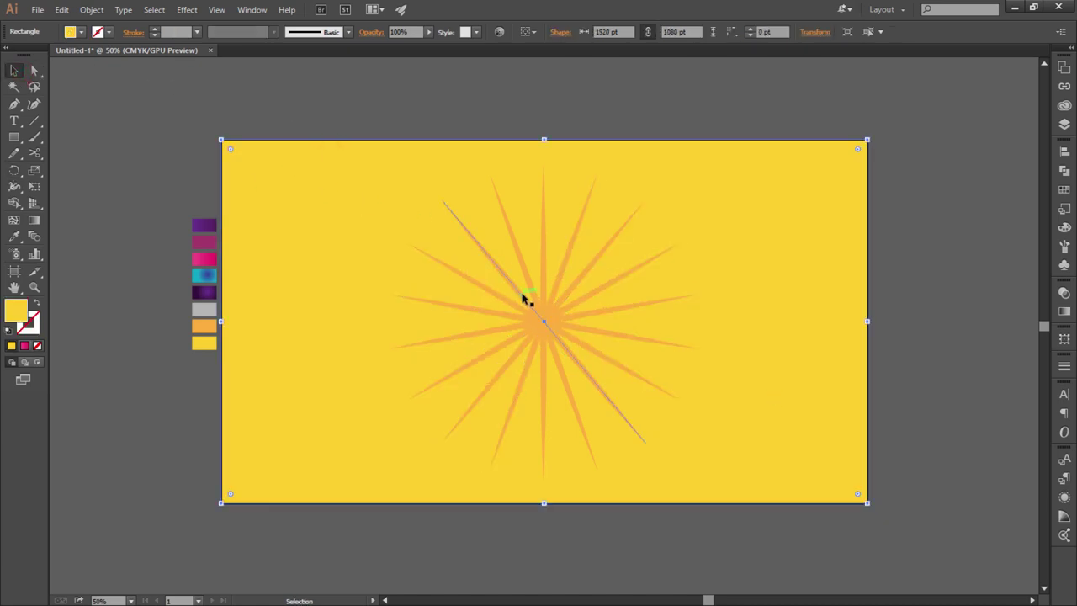
drag(246, 346, 247, 348)
drag(649, 112, 543, 324)
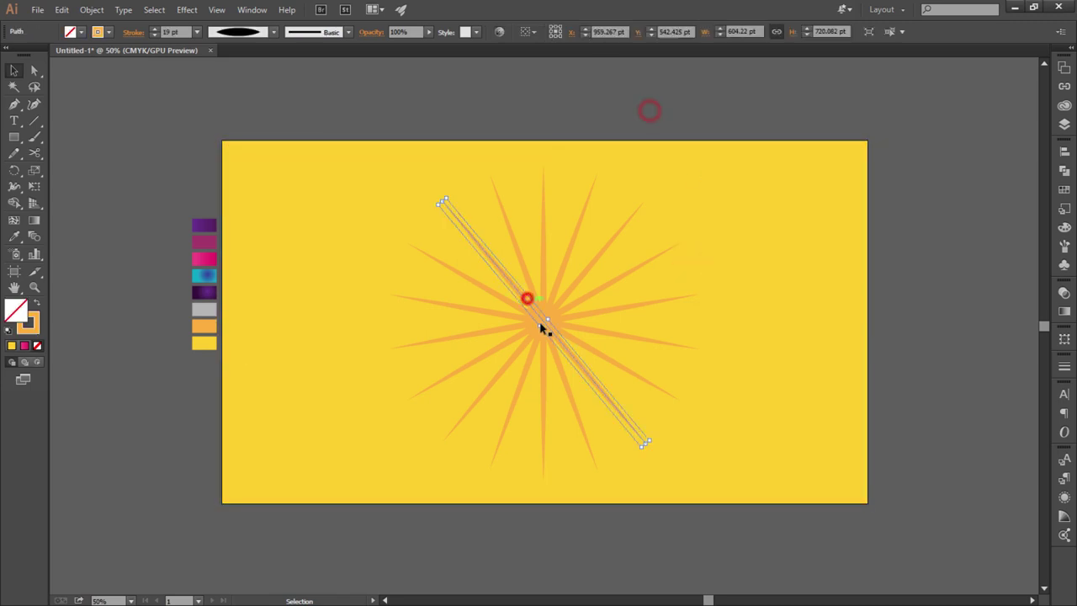
drag(373, 169, 812, 447)
click(812, 447)
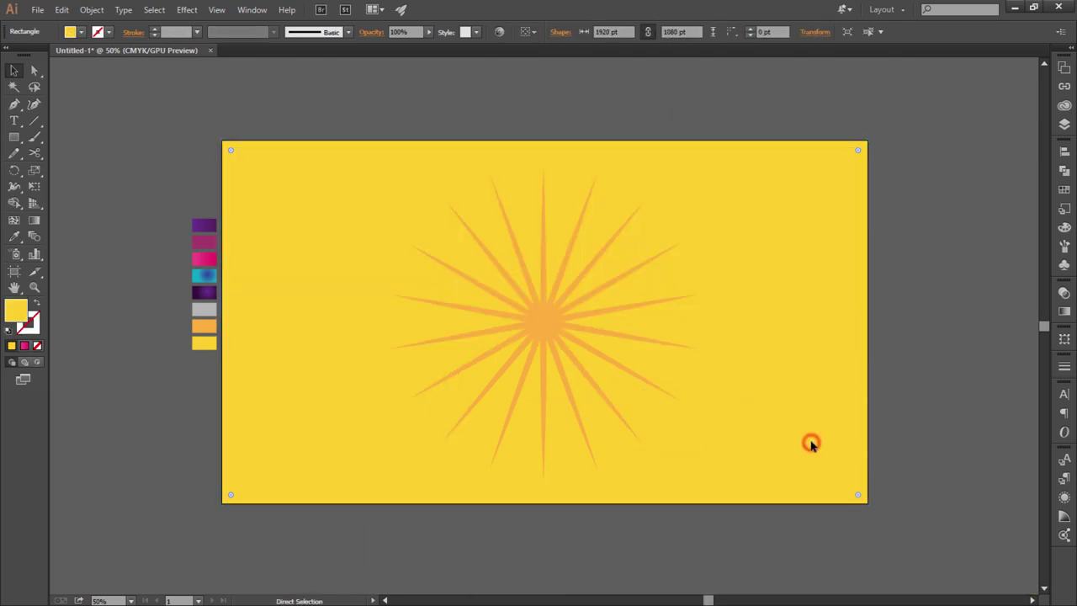
drag(386, 183, 736, 502)
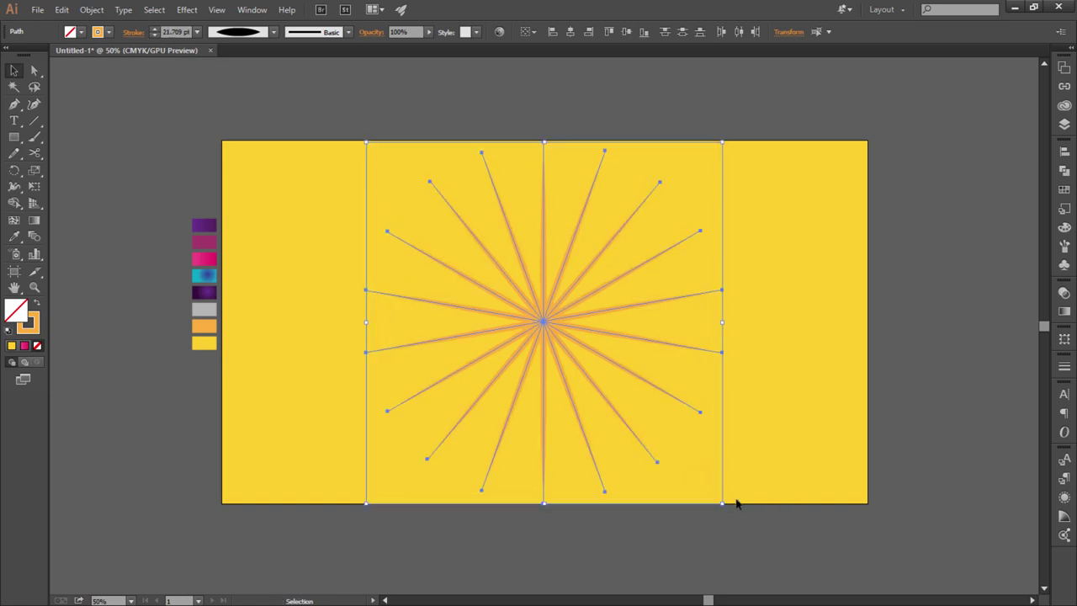
key(a)
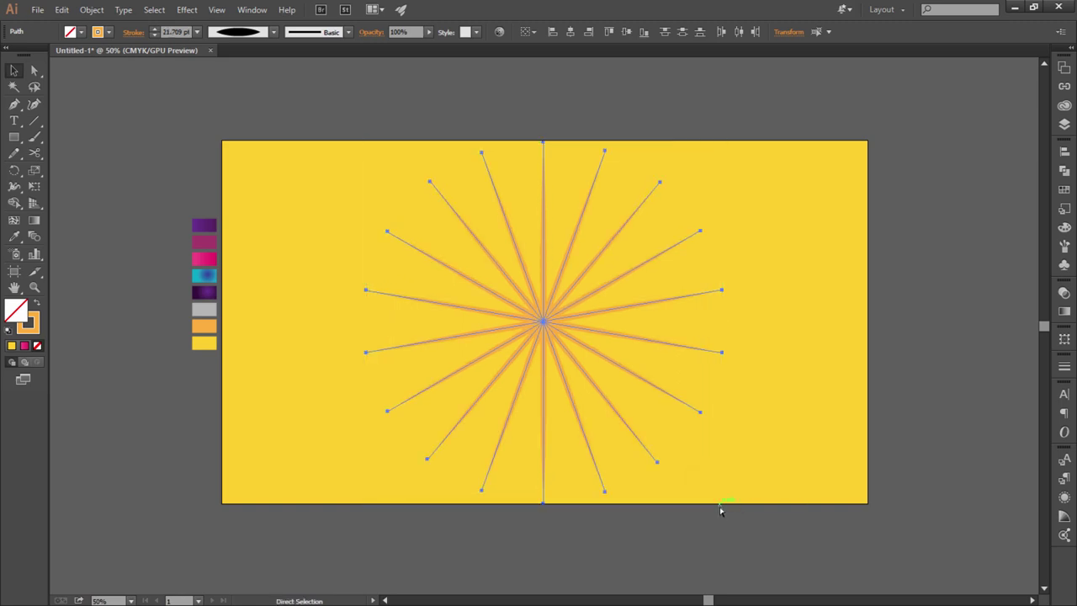
key(v)
mouse_move(722, 503)
mouse_down()
mouse_move(714, 490)
mouse_move(727, 457)
mouse_up()
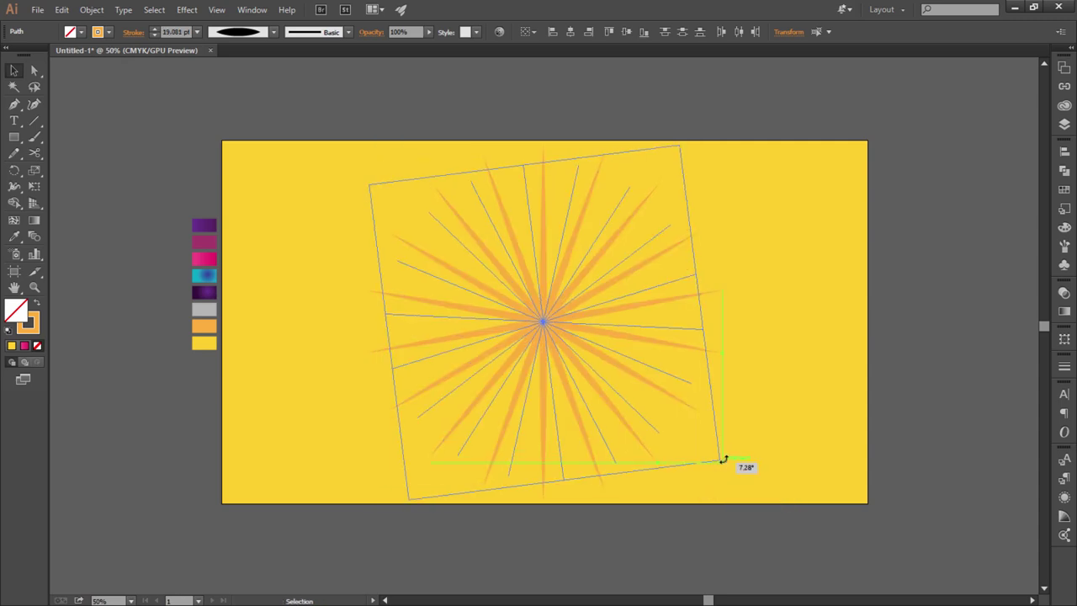
click(762, 441)
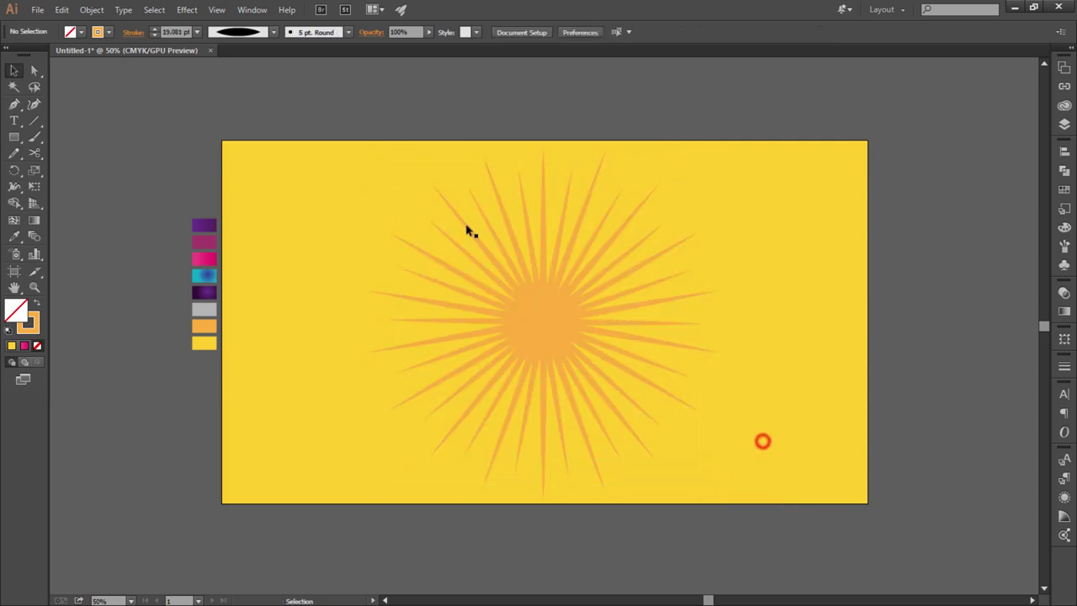
Step: Scale the sunburst rays past the artboard edges and set their blend mode to Screen
drag(361, 165, 737, 475)
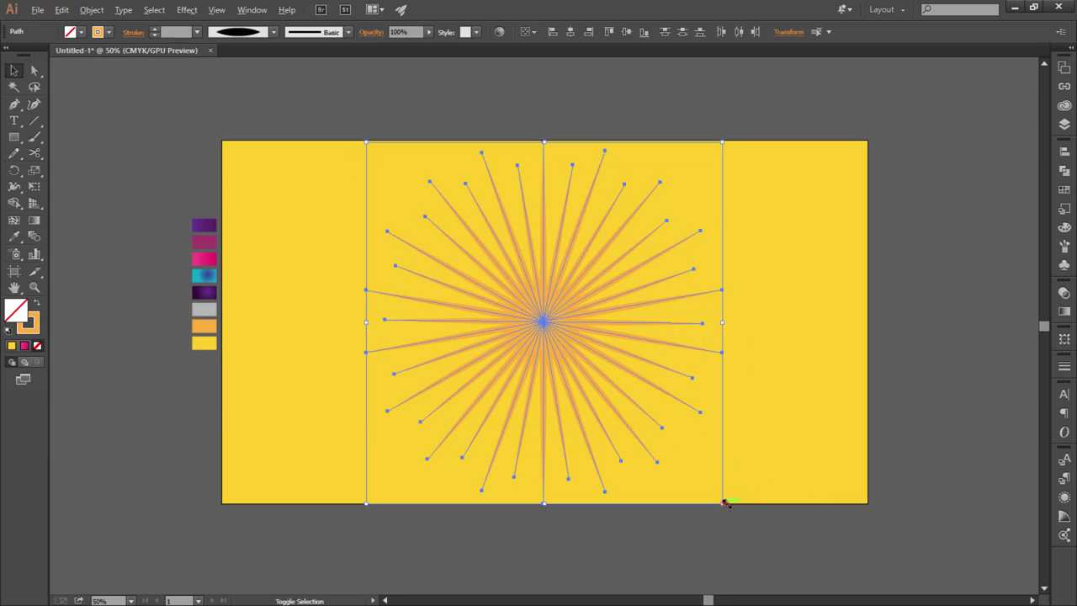
drag(723, 503, 795, 577)
click(1064, 311)
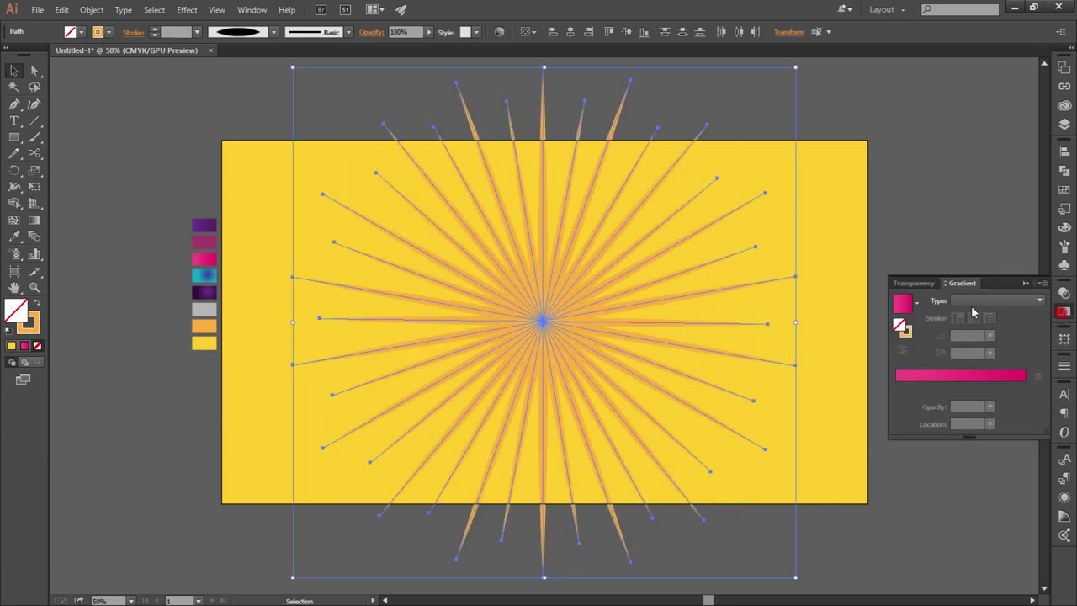
click(925, 283)
click(926, 299)
click(932, 394)
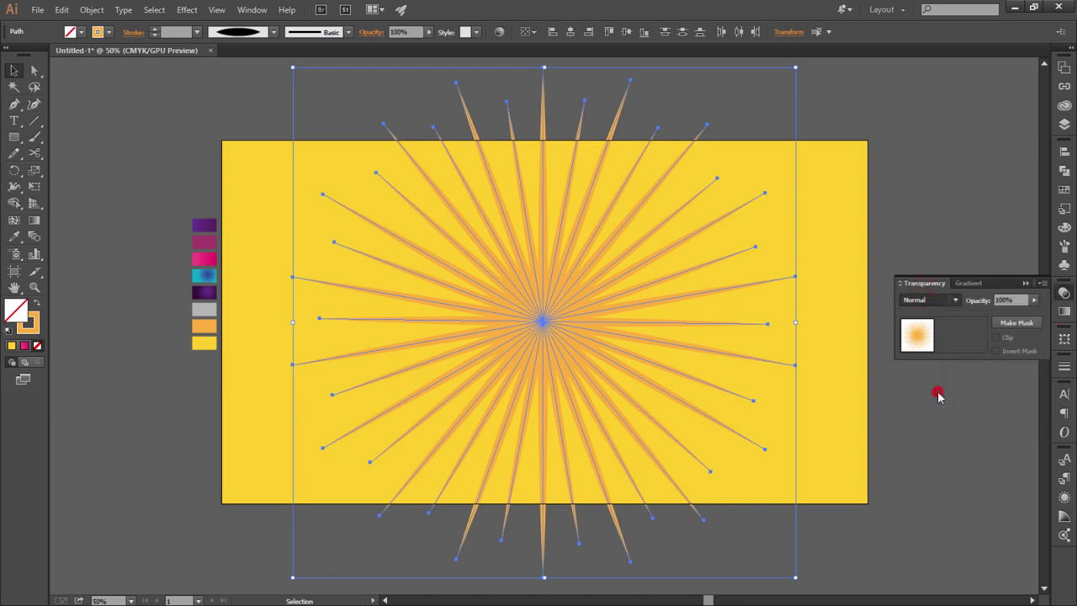
click(894, 410)
click(1026, 283)
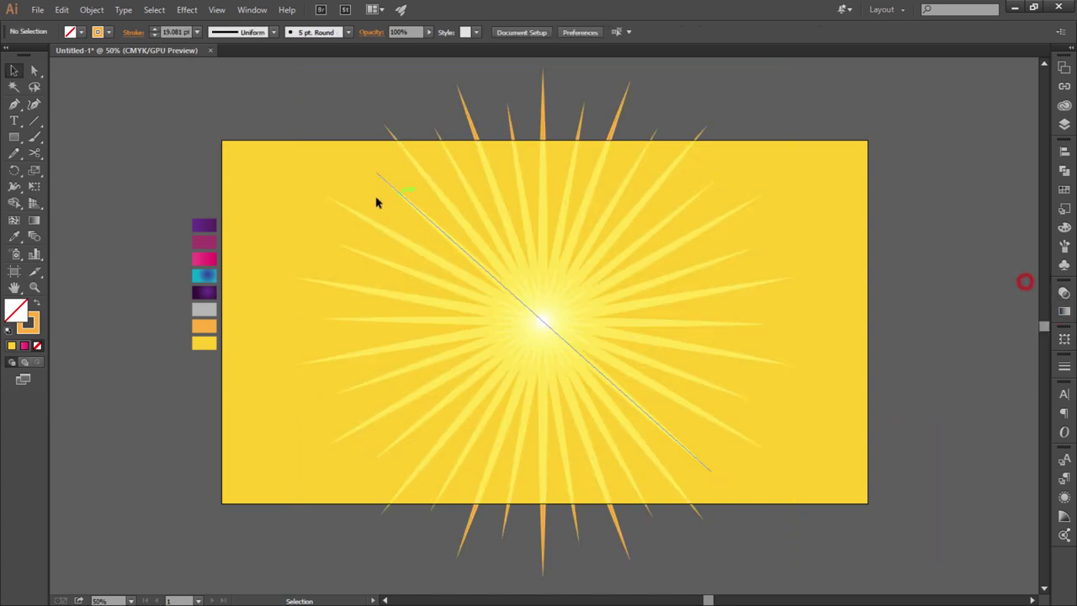
Step: Try clipping the rays with the yellow rectangle, then undo the mask
click(274, 99)
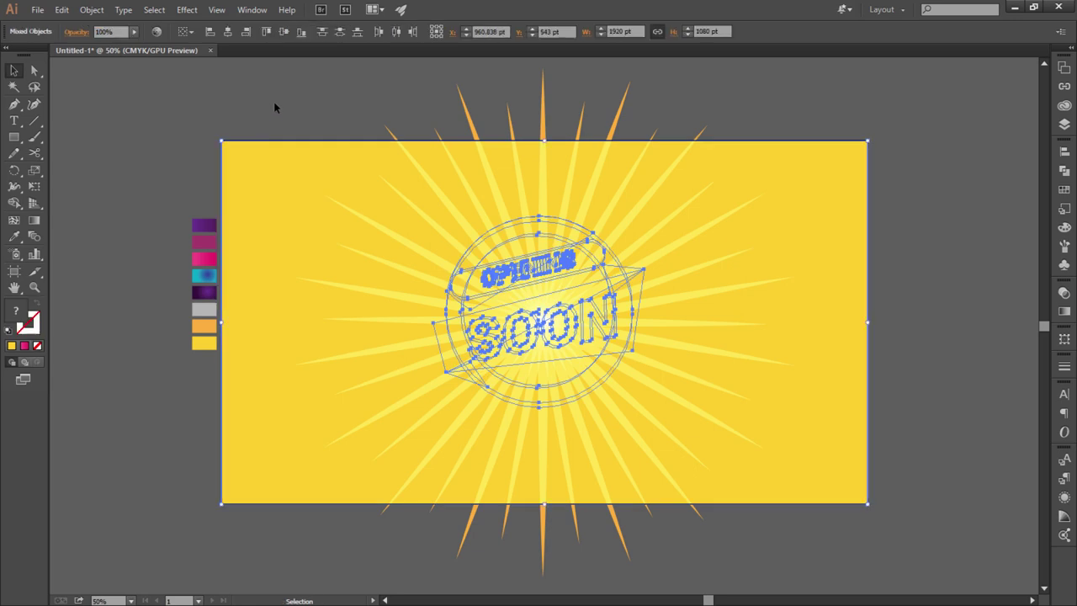
click(257, 190)
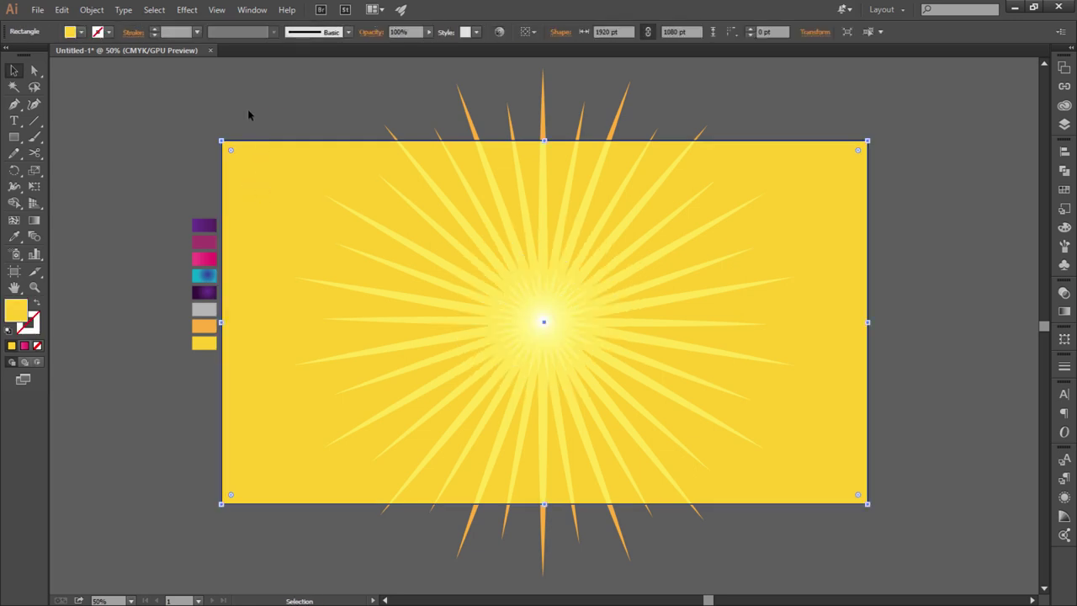
shift+click(497, 185)
right_click(495, 185)
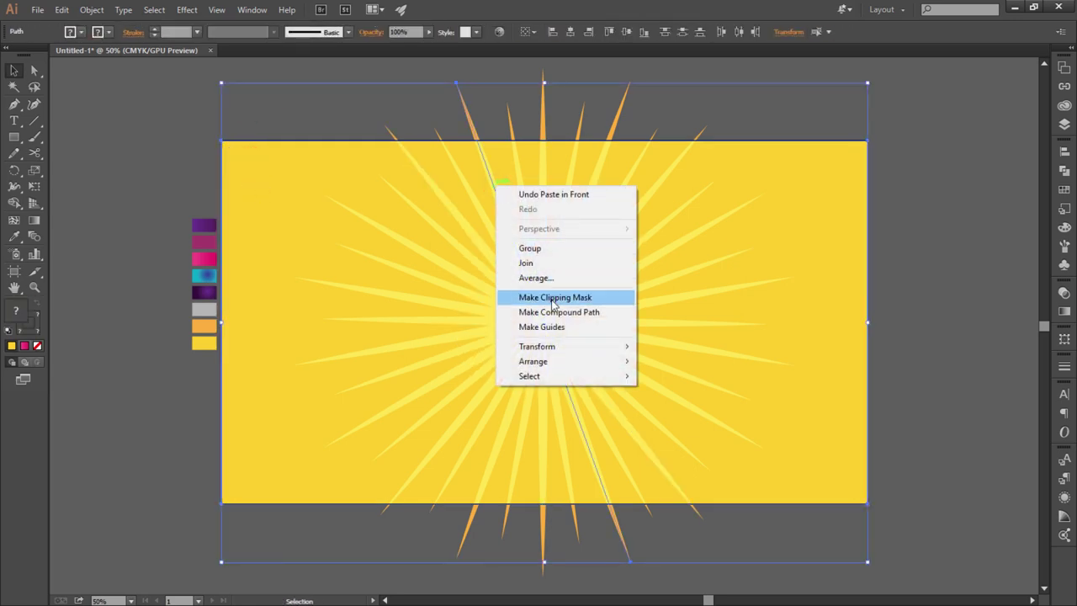
click(554, 297)
key(ctrl+z)
Step: Bring the rectangle in front of the rays, clip again, and undo once more
click(286, 120)
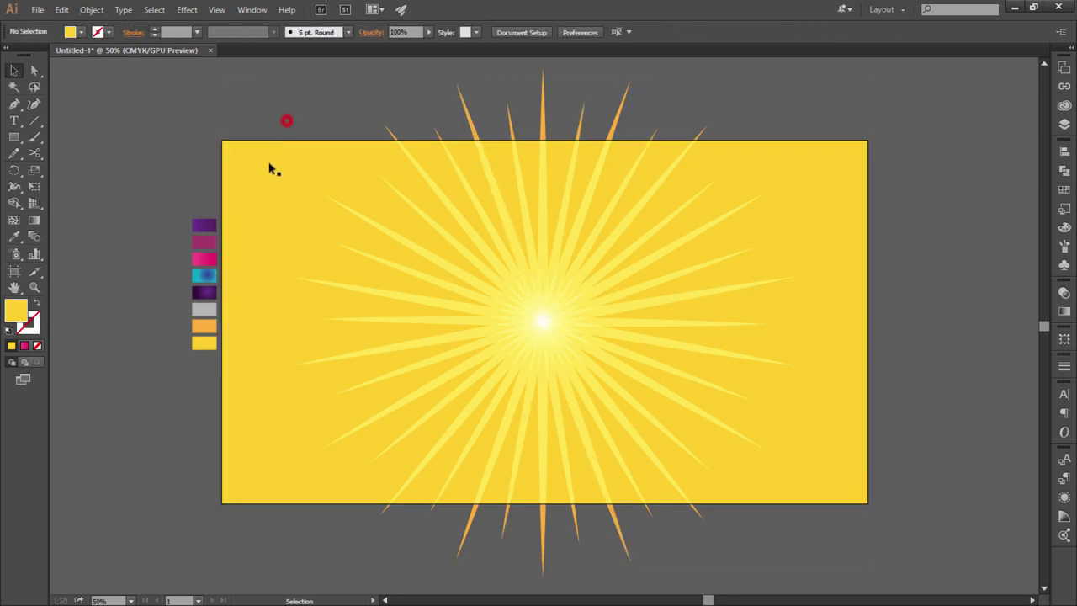
right_click(268, 163)
click(334, 355)
click(448, 356)
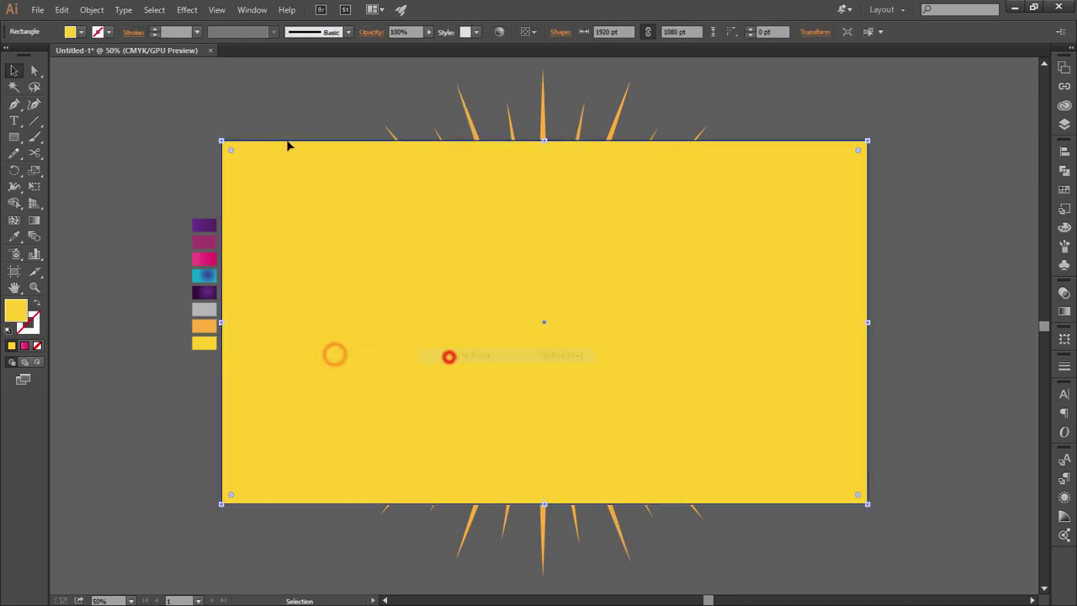
shift+click(474, 130)
right_click(334, 278)
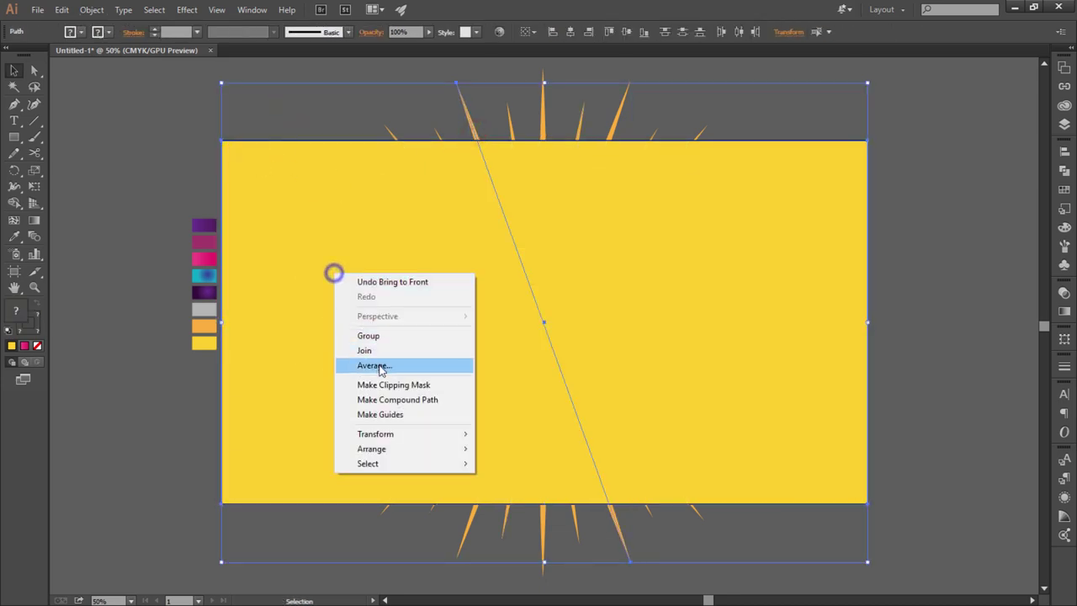
click(384, 378)
key(ctrl+z)
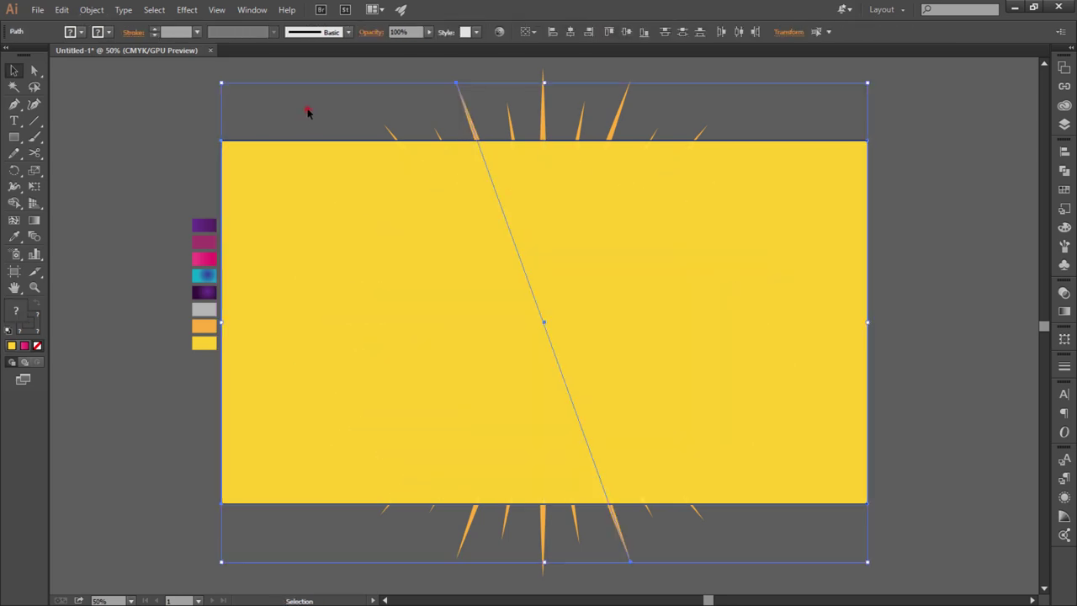
Step: Move the yellow rectangle off the artboard and back while picking out sunburst rays
click(307, 109)
click(276, 182)
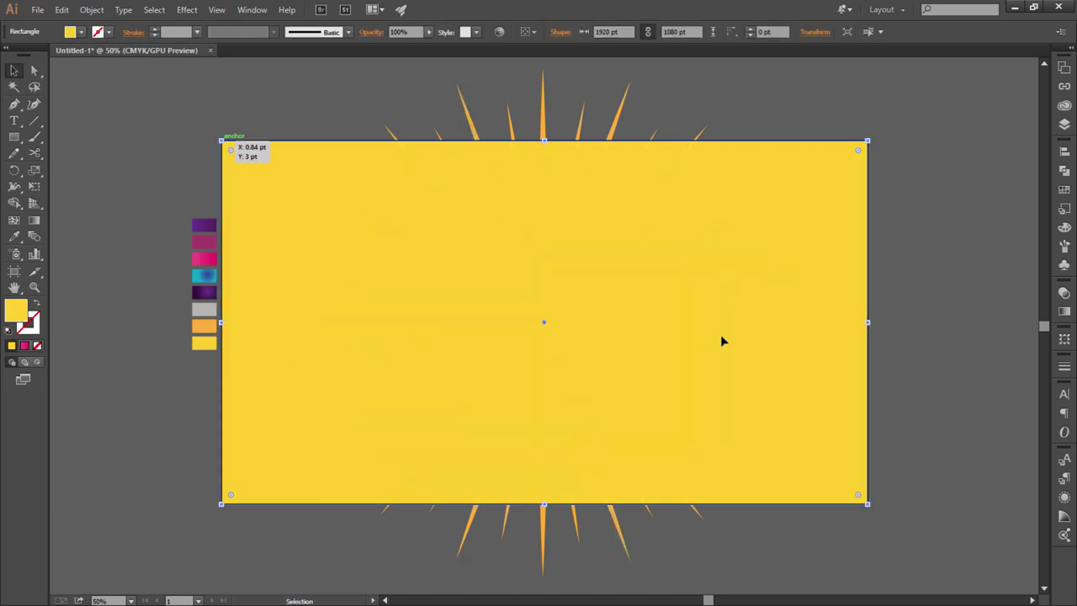
drag(807, 389, 139, 375)
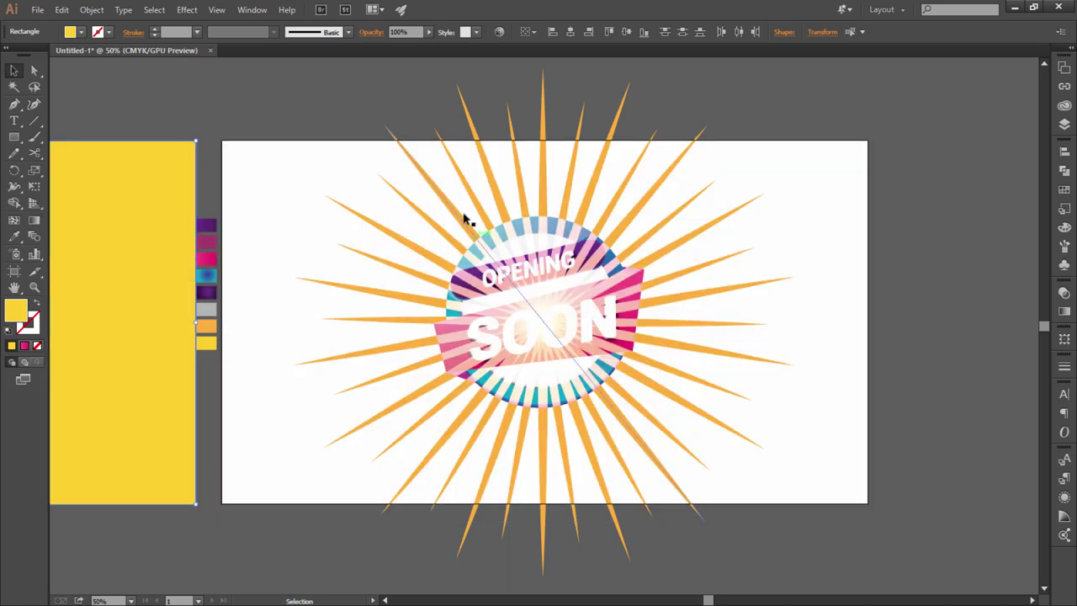
click(464, 210)
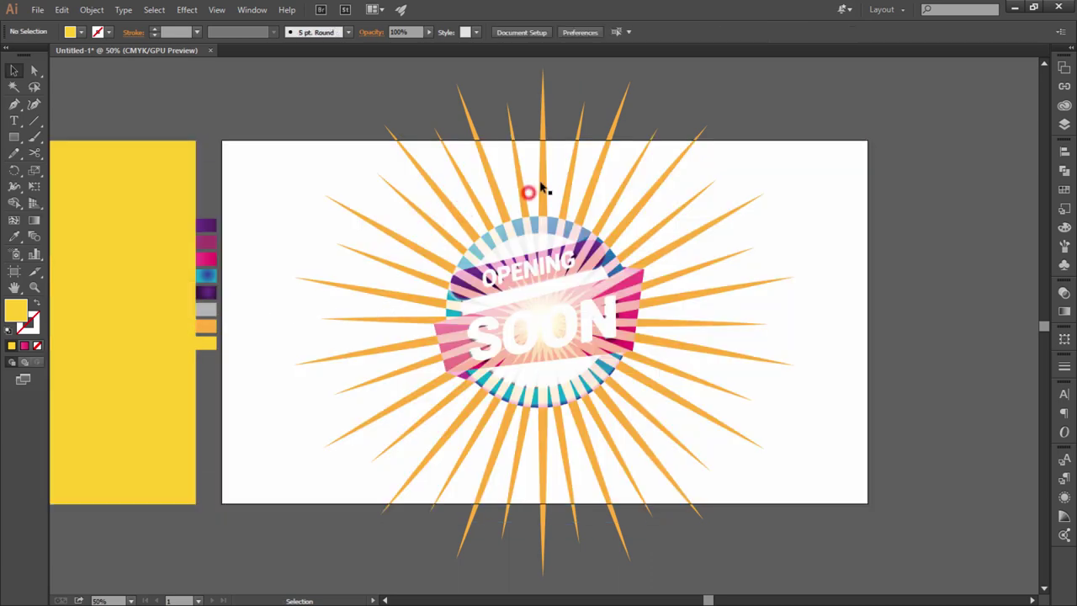
click(543, 187)
click(549, 220)
key(a)
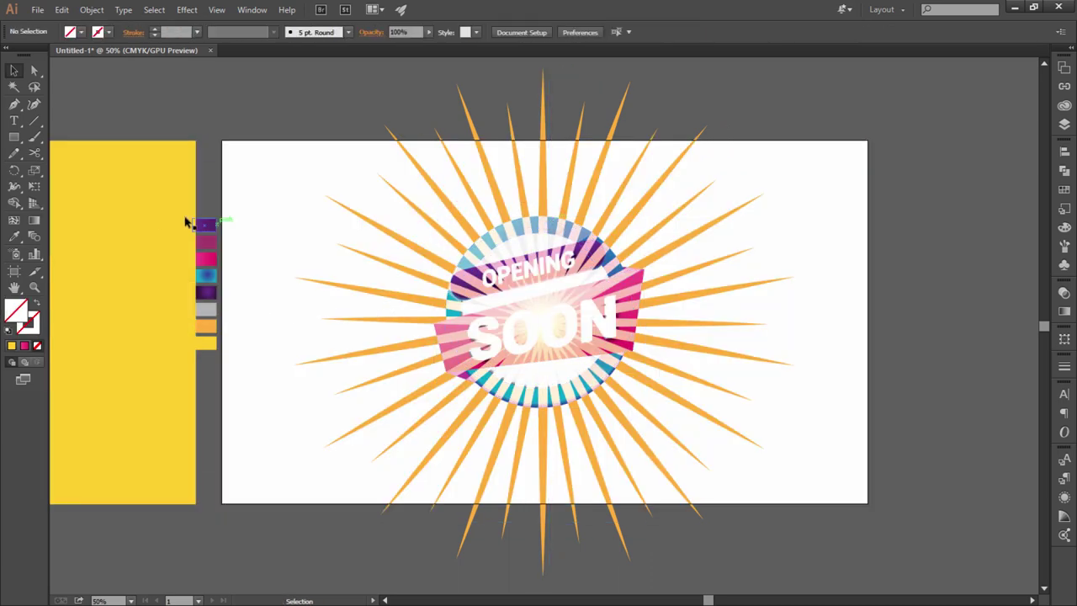
mouse_move(145, 219)
mouse_down()
mouse_move(817, 219)
mouse_move(800, 443)
mouse_up()
click(630, 117)
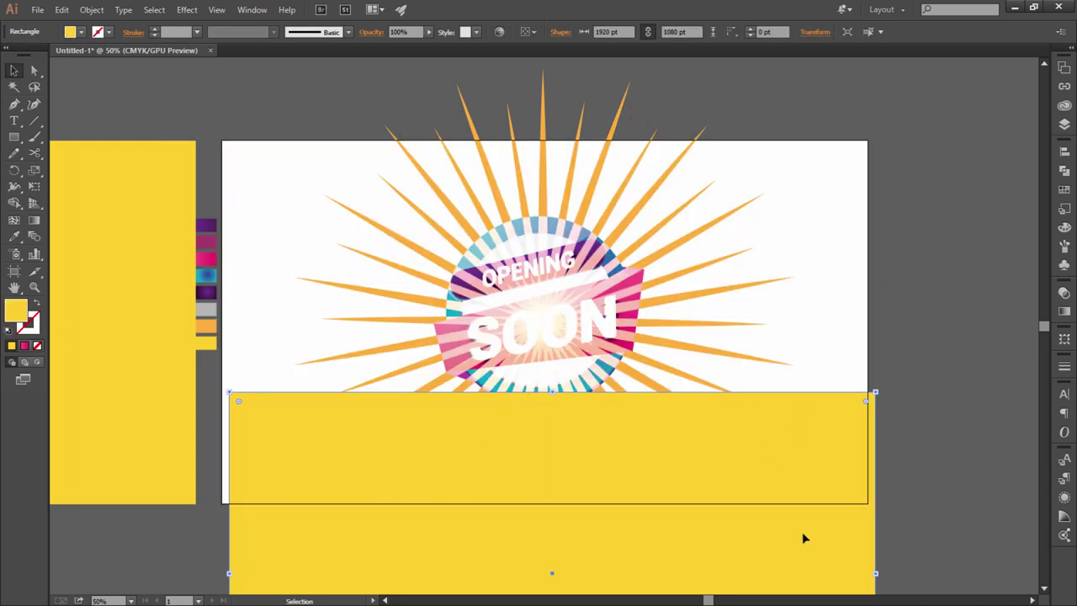
Step: Move the yellow rectangle far left off the artboard and group all the sunburst rays
mouse_move(804, 539)
mouse_down()
mouse_move(413, 567)
mouse_move(212, 543)
mouse_up()
drag(420, 176, 748, 449)
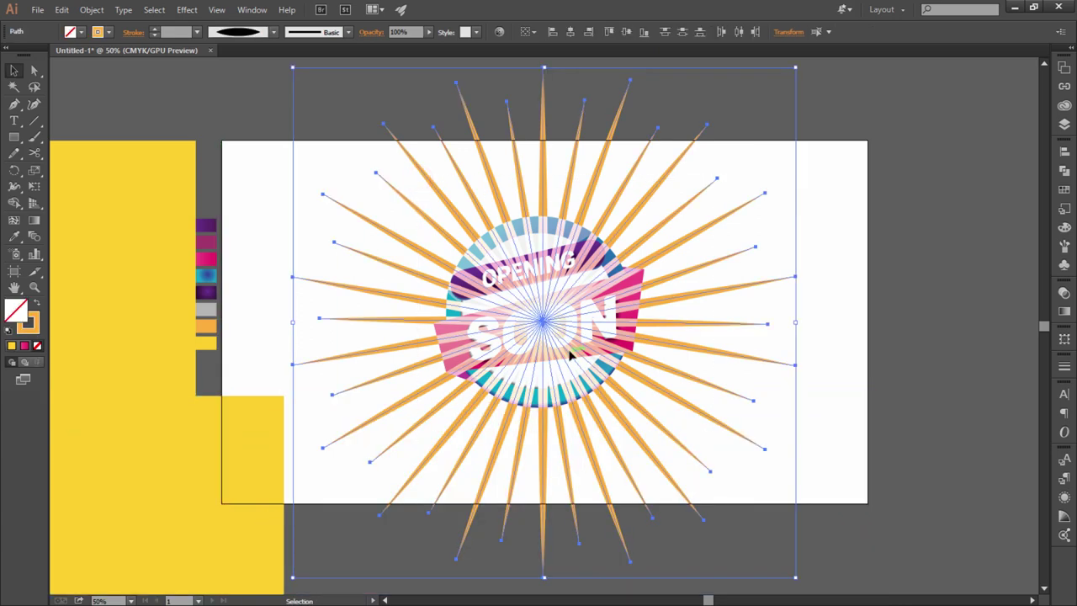
right_click(539, 293)
click(587, 358)
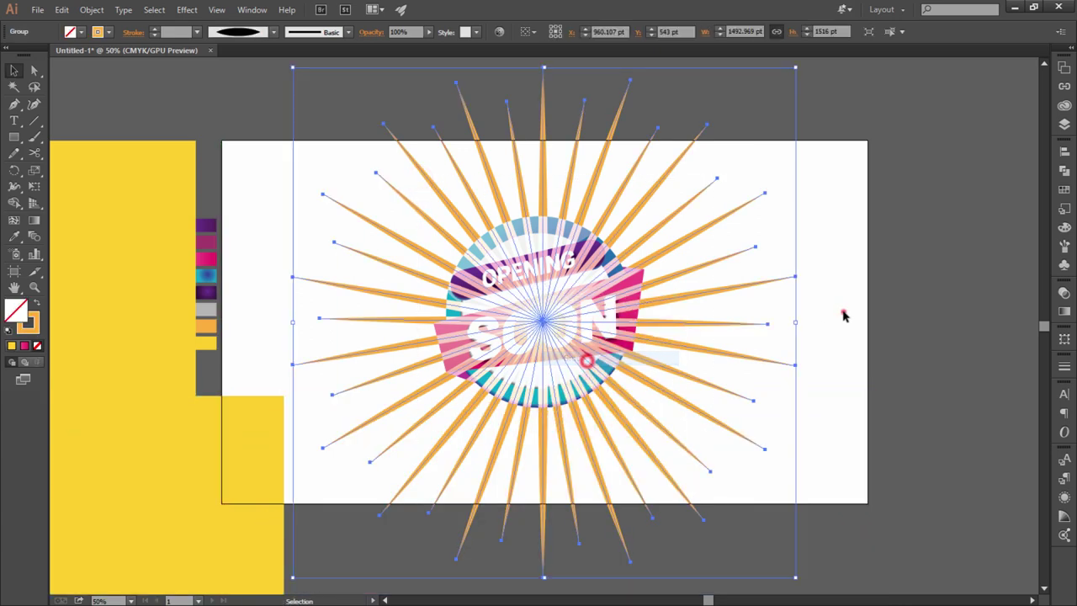
click(844, 316)
Step: Place the rectangle over the artboard and make a clipping mask of the sunburst with it
mouse_move(115, 527)
mouse_down()
mouse_move(703, 275)
mouse_move(564, 179)
mouse_up()
shift+click(545, 126)
right_click(545, 126)
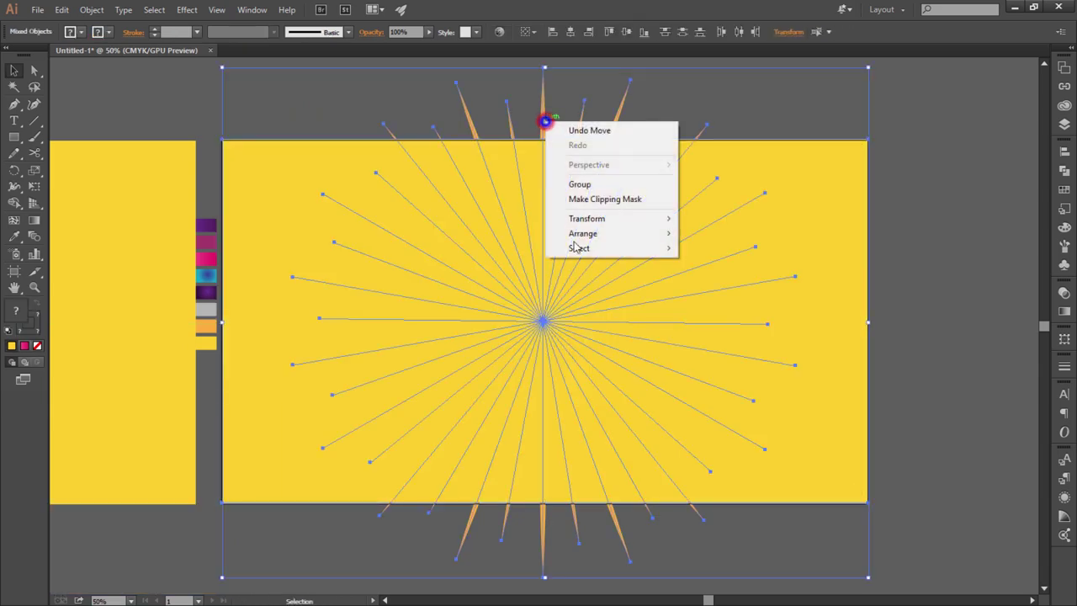
click(587, 198)
click(707, 397)
Step: Bring the clipped sunburst to the front and move the yellow background back onto the artboard
click(544, 427)
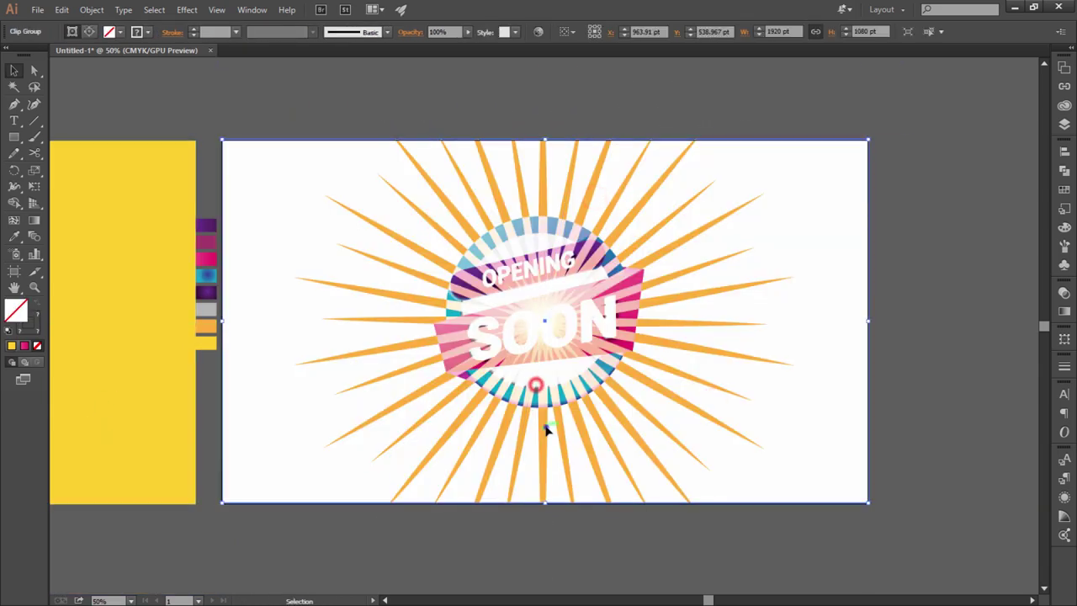
click(541, 446)
click(625, 435)
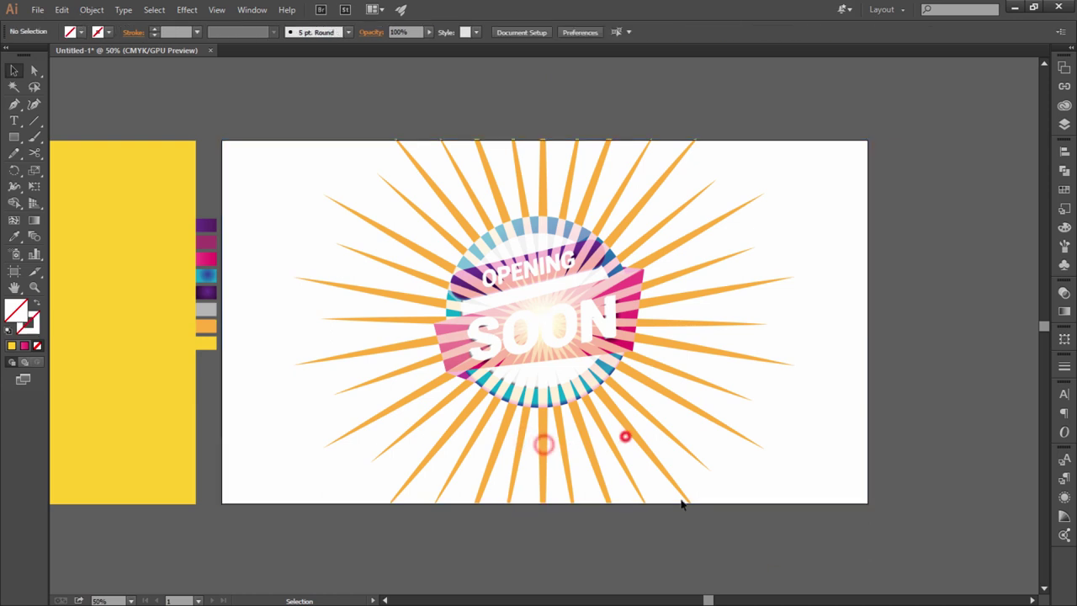
right_click(808, 488)
click(742, 465)
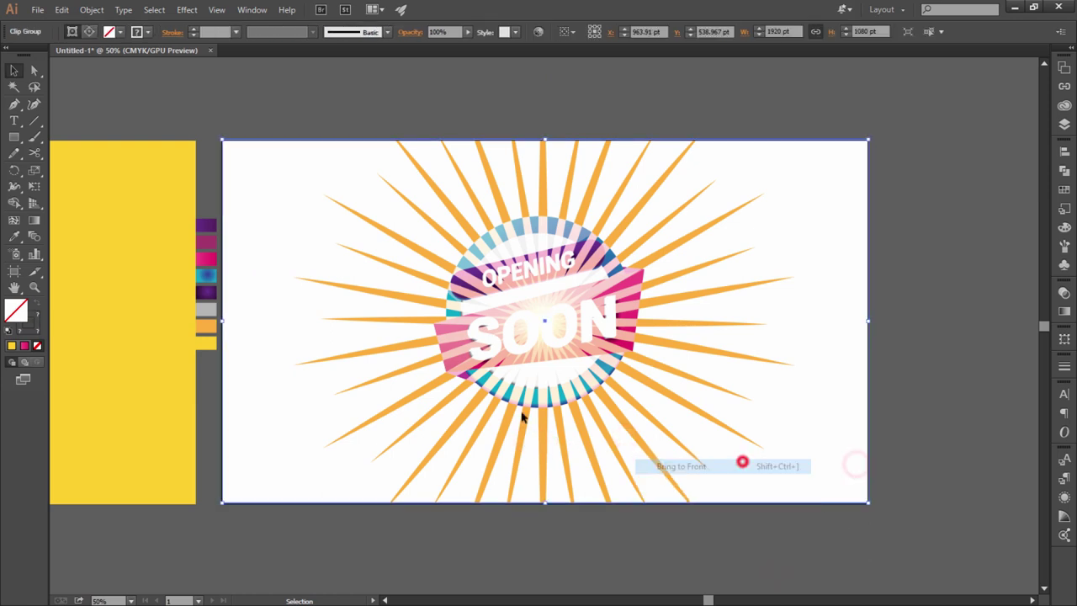
mouse_move(826, 292)
mouse_down()
mouse_move(747, 322)
mouse_move(875, 322)
mouse_up()
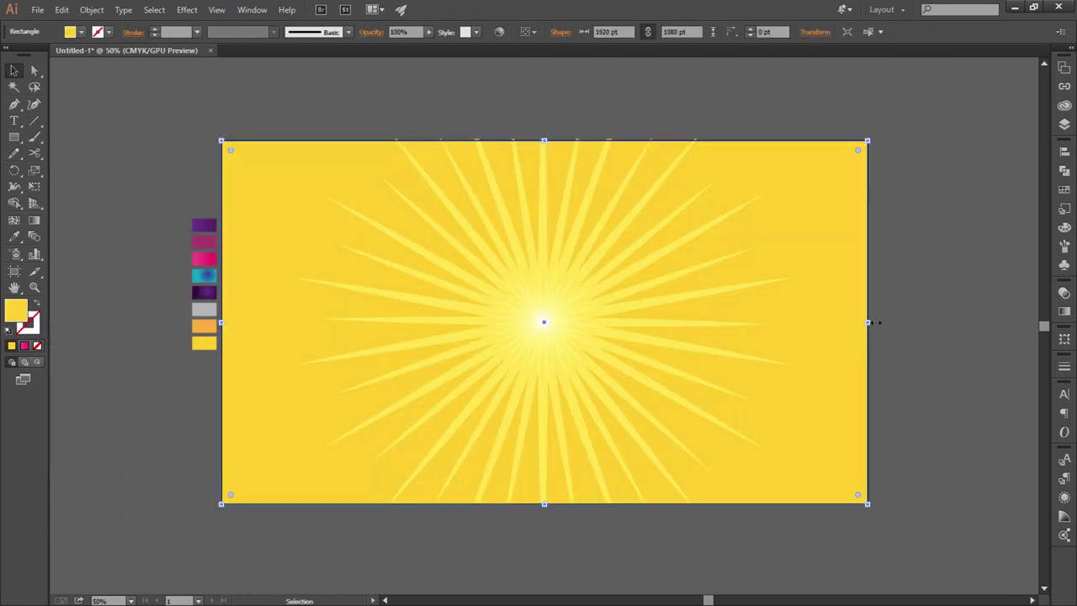
Step: Nudge the yellow background rectangle into place on the artboard
click(736, 99)
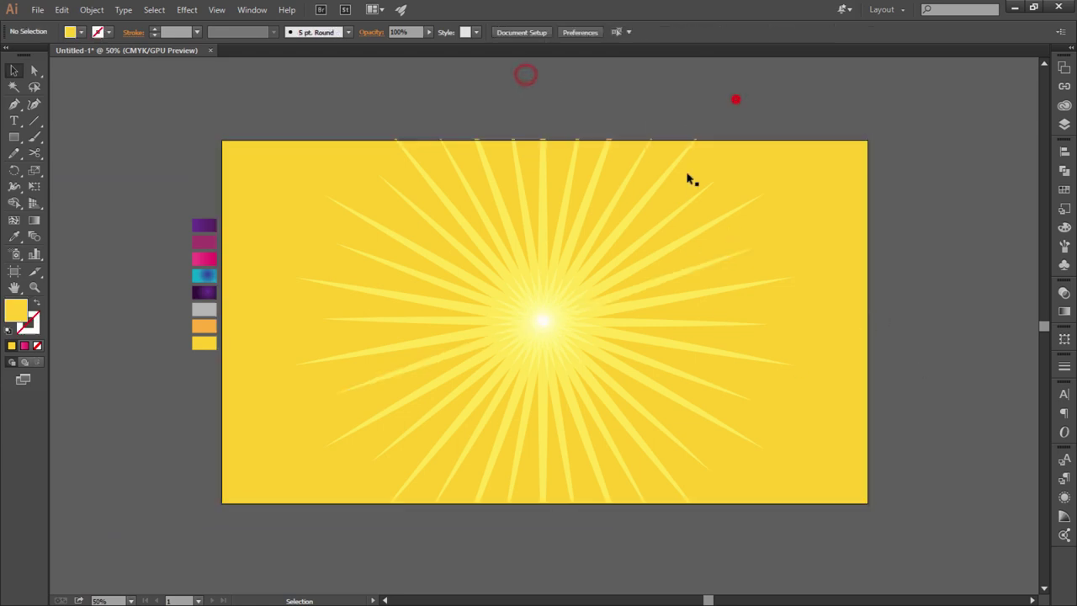
click(782, 296)
drag(747, 167, 762, 182)
click(611, 138)
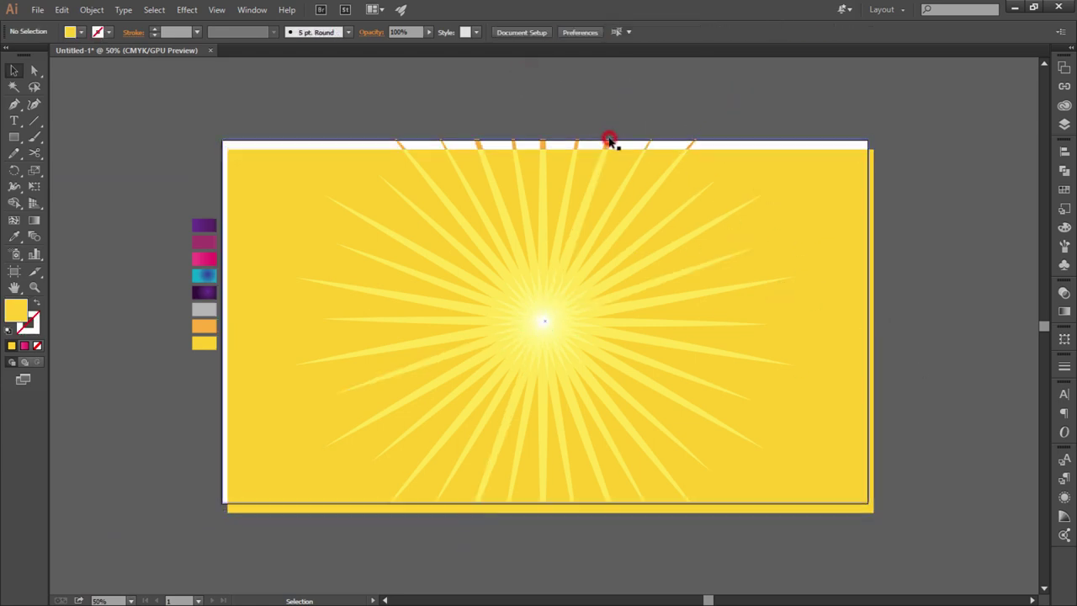
click(752, 121)
Step: Send the background and sunburst behind the badge and fit the artboard in the window
mouse_move(932, 271)
mouse_down()
mouse_move(734, 484)
mouse_move(735, 469)
mouse_up()
right_click(736, 468)
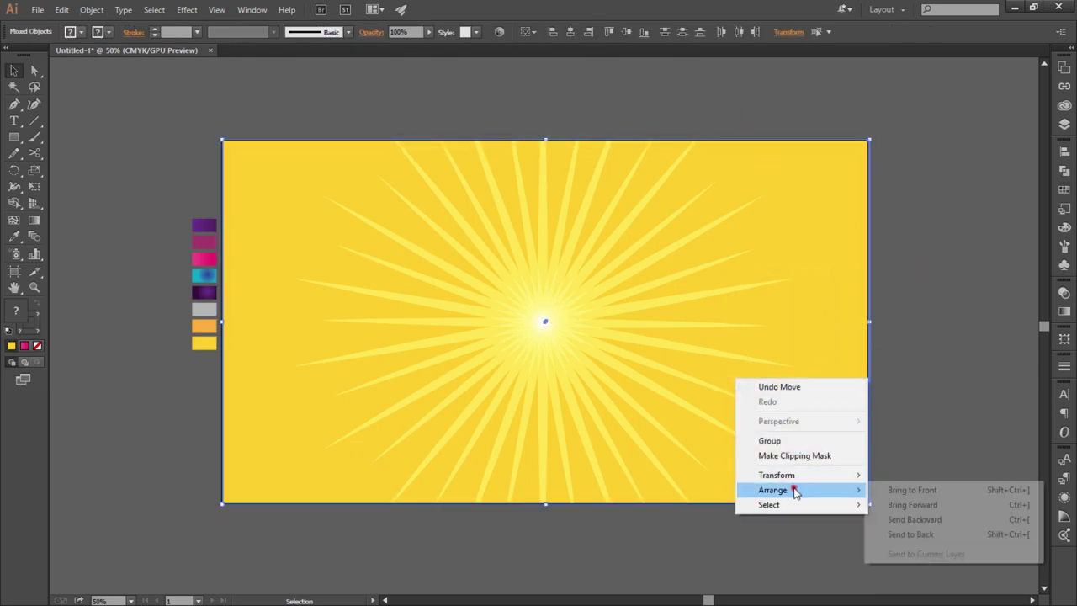
click(899, 493)
right_click(669, 437)
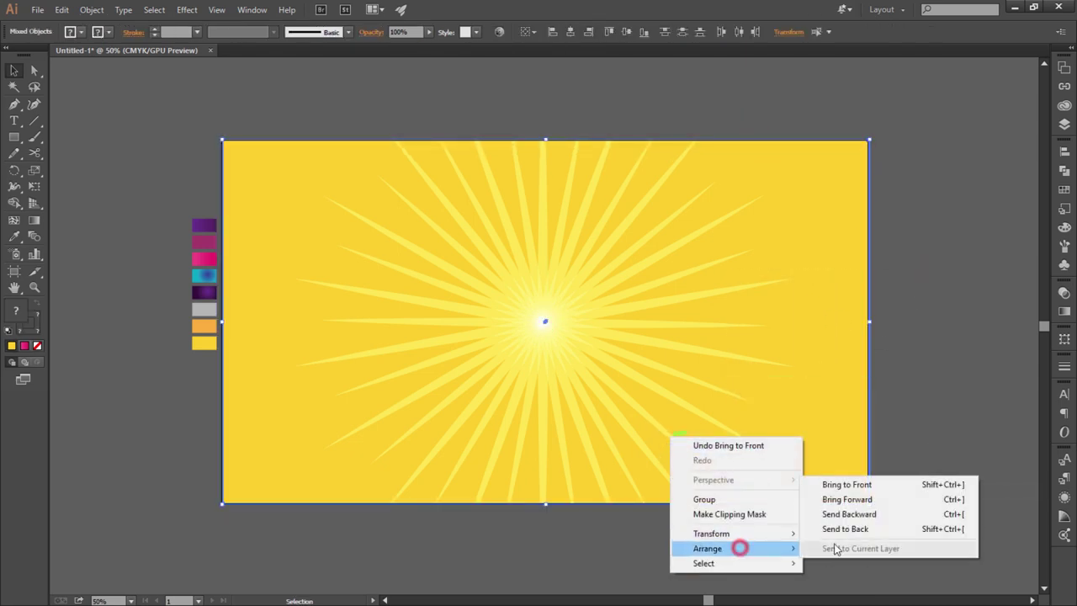
click(834, 530)
click(922, 392)
key(ctrl+0)
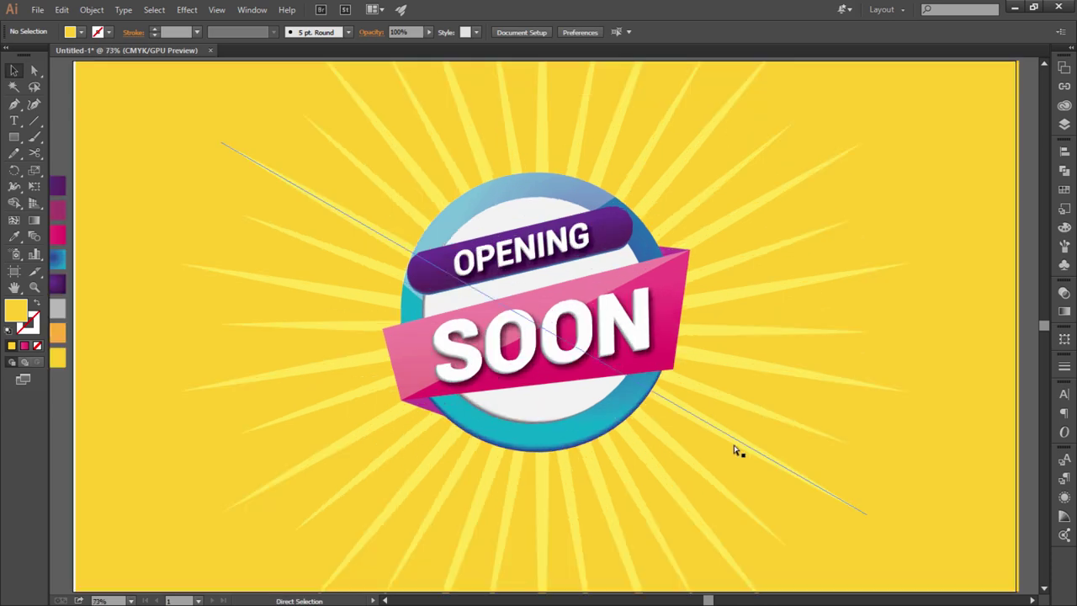
Step: Widen the yellow background slightly and fill the star with the purple swatch
click(171, 260)
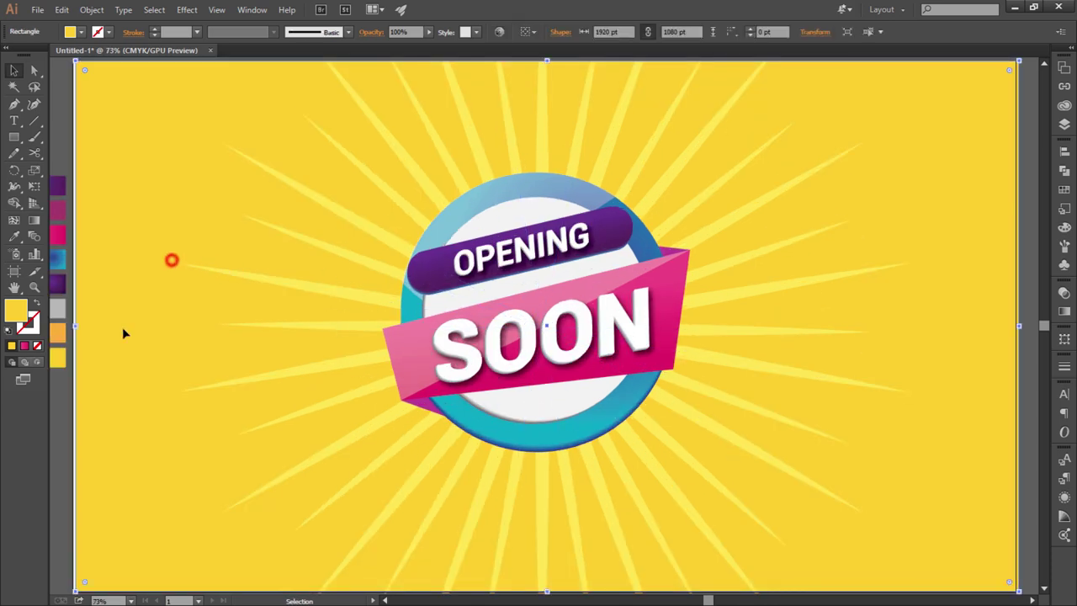
drag(77, 325, 72, 326)
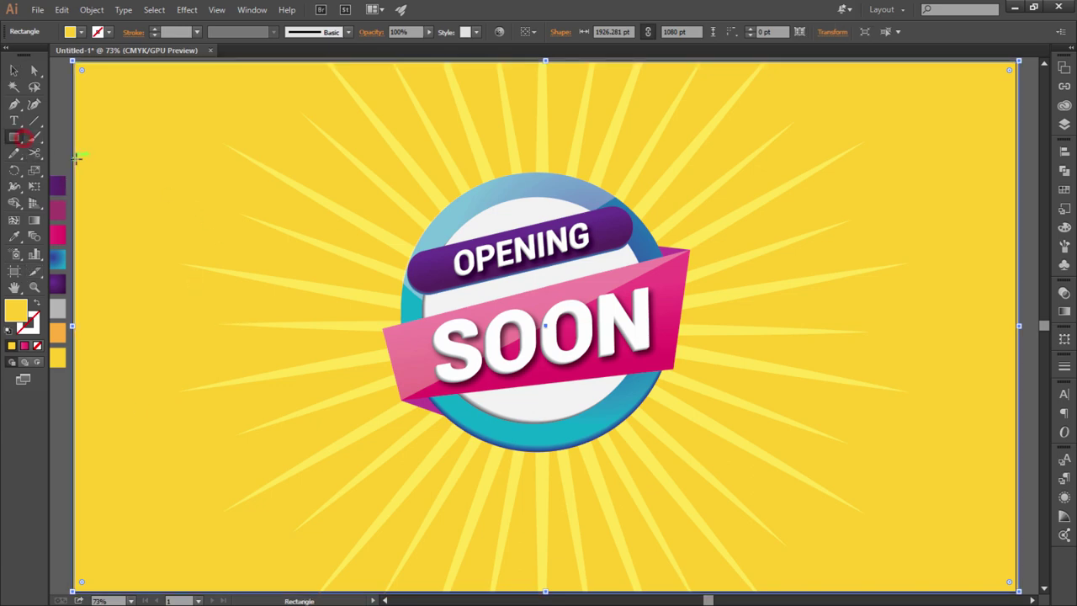
drag(15, 137, 51, 203)
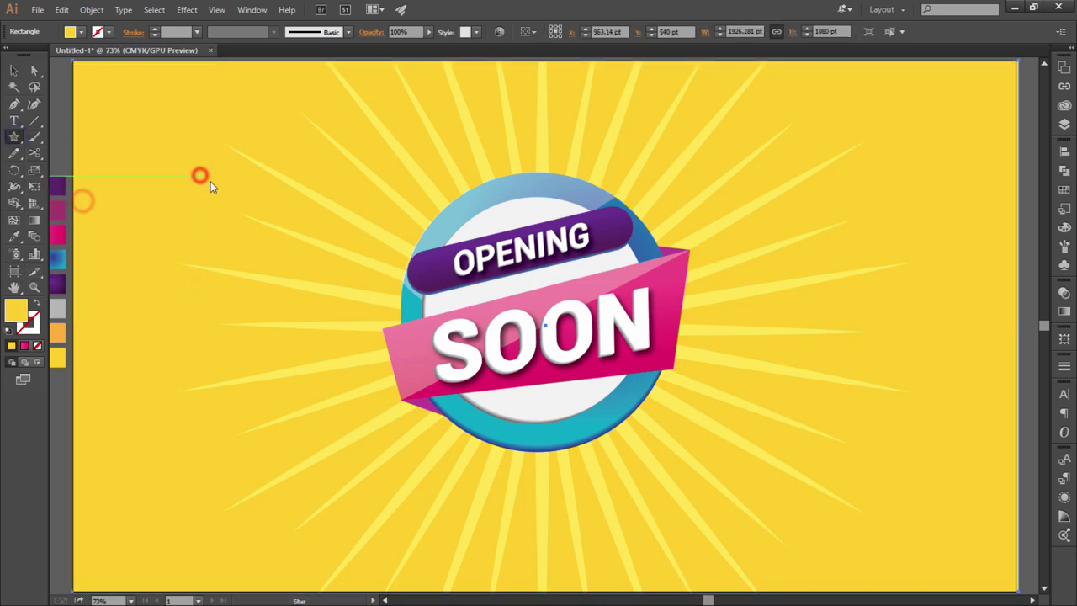
key(Return)
key(i)
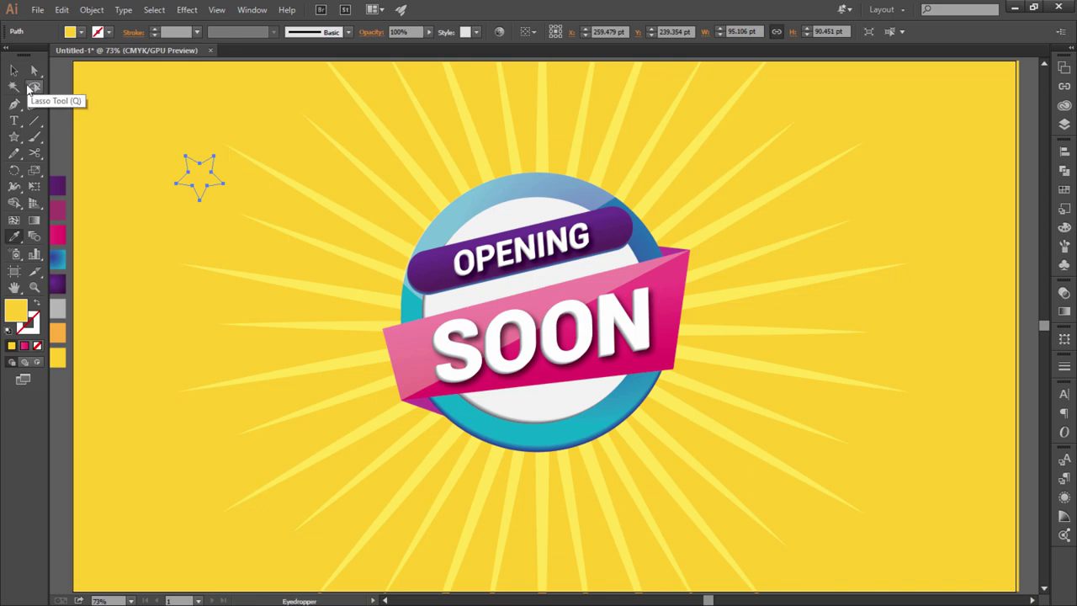
click(56, 285)
Step: Move the purple star toward the badge and place the scaled-down small star
click(12, 69)
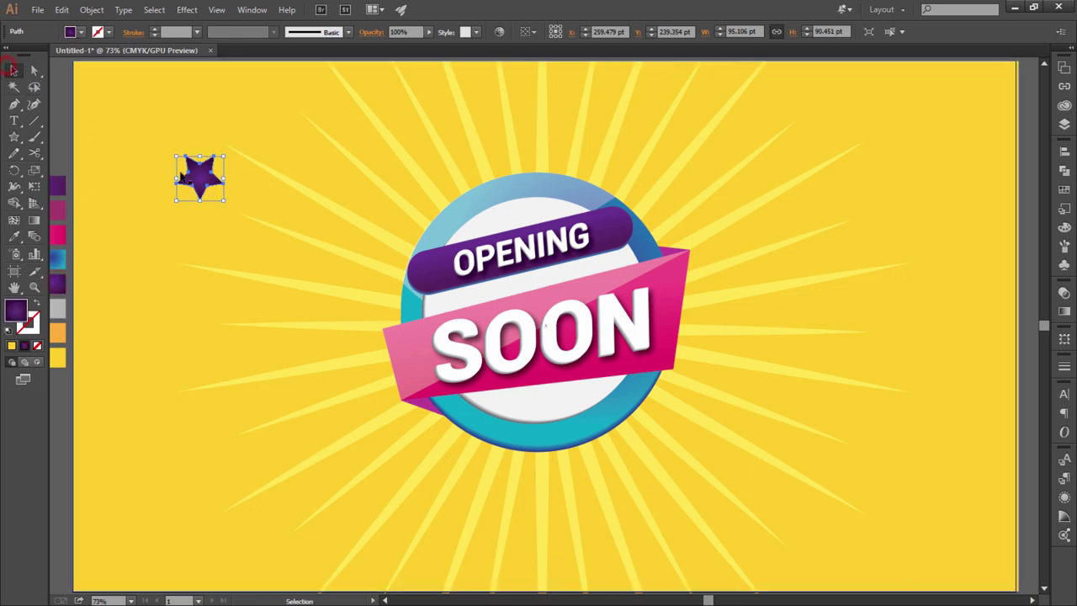
mouse_move(196, 186)
mouse_down()
mouse_move(646, 158)
mouse_move(435, 465)
mouse_move(629, 443)
mouse_move(793, 440)
mouse_move(348, 322)
mouse_move(345, 311)
mouse_move(373, 322)
mouse_move(379, 303)
mouse_up()
click(369, 225)
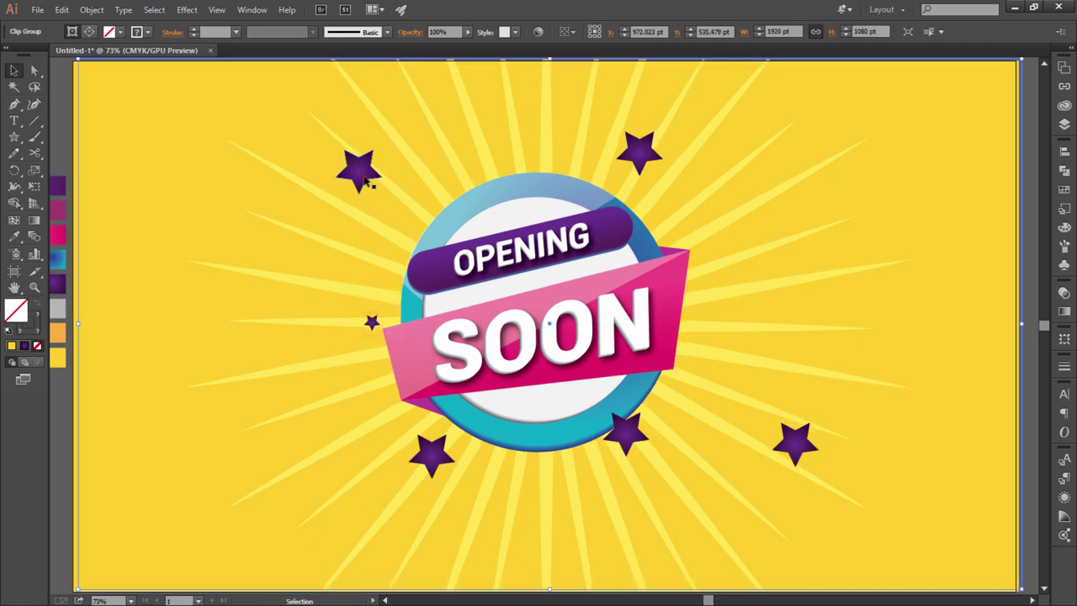
Step: Shift the yellow background down slightly by moving its anchor points
click(366, 181)
click(316, 143)
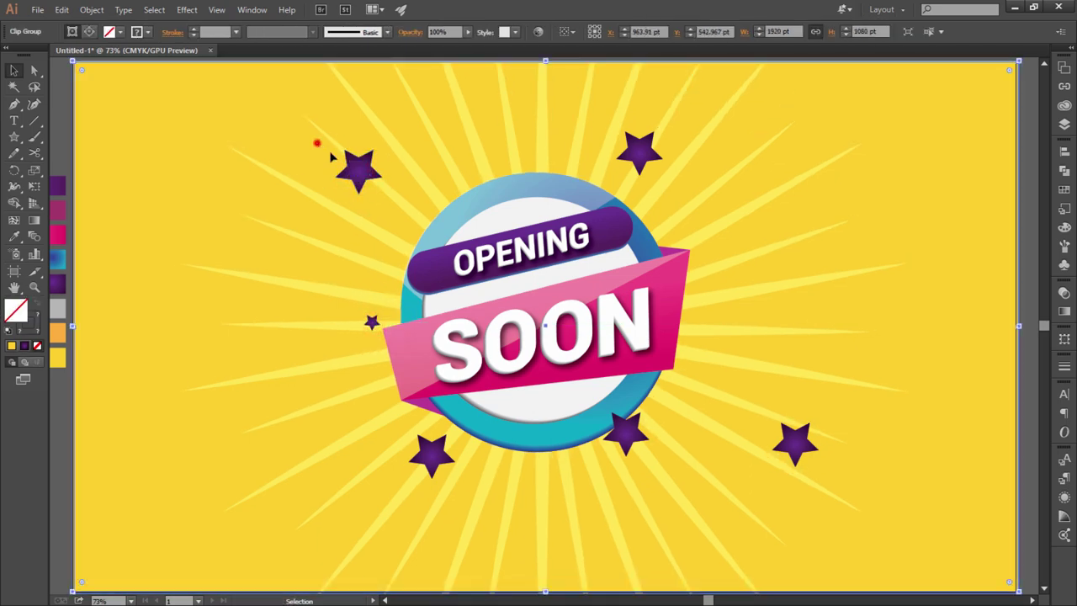
click(85, 98)
key(a)
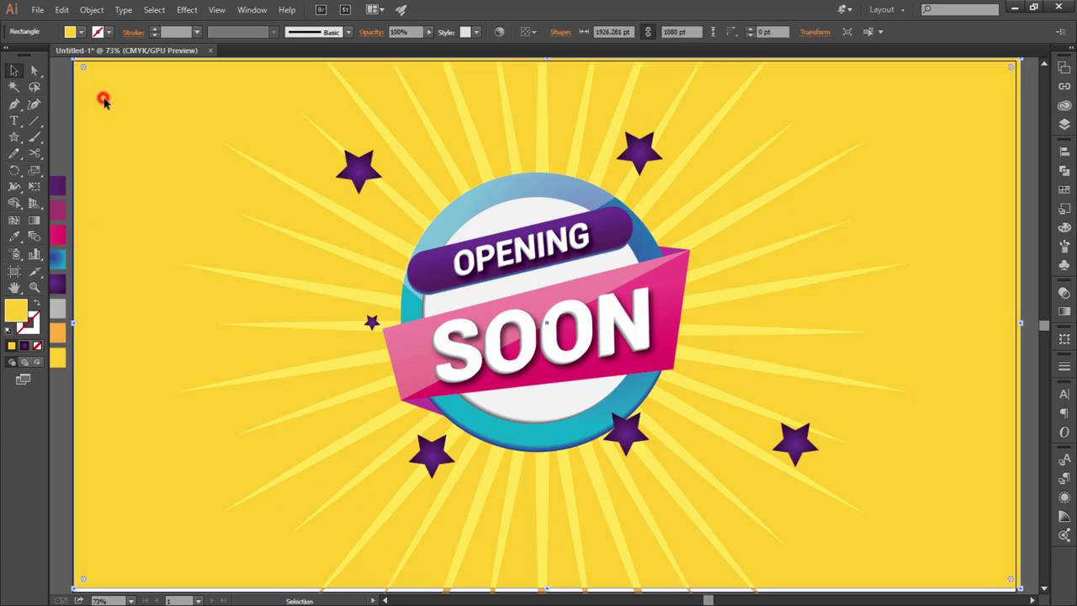
drag(103, 99, 106, 103)
Step: Move a purple star beside the badge's top-left and recolour it pink
key(ctrl+2)
key(v)
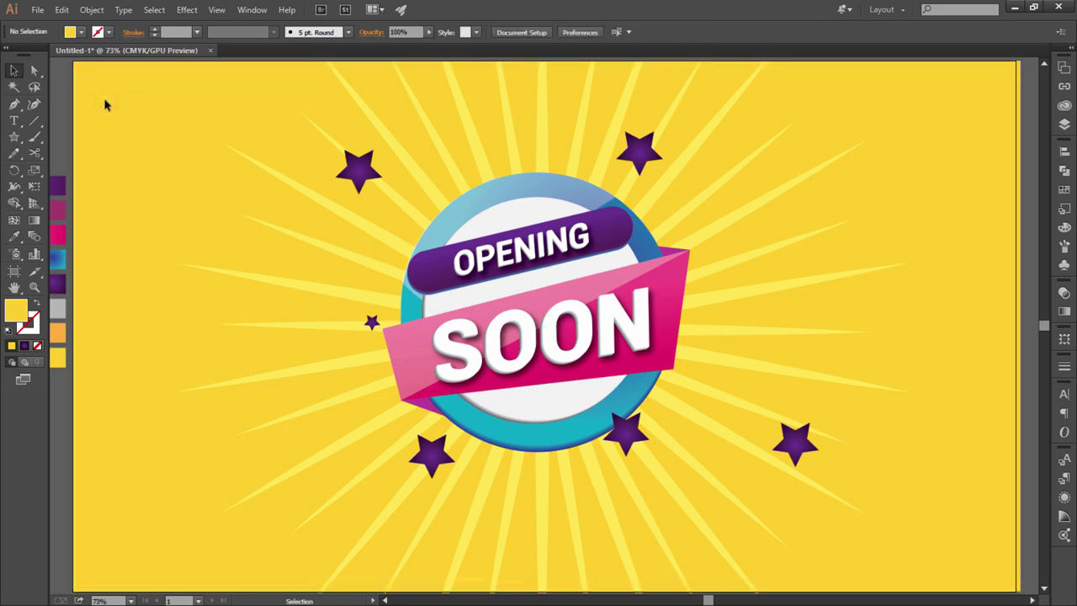
drag(351, 190, 435, 214)
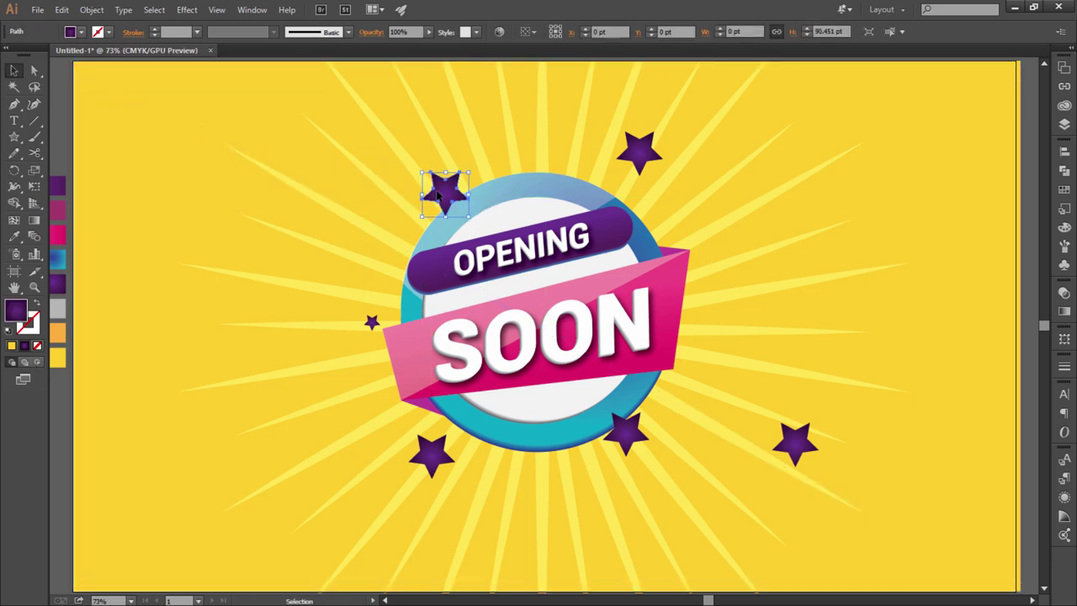
key(i)
click(678, 283)
Step: Move the top-right star closer to the badge and shift the bottom-right purple star left
key(v)
click(115, 107)
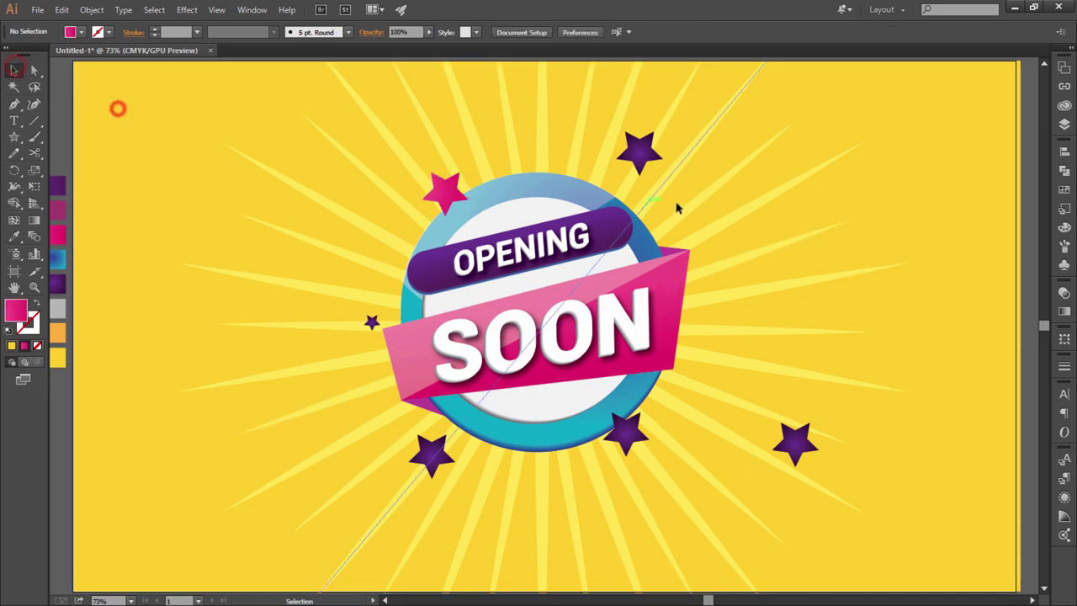
mouse_move(648, 161)
mouse_down()
mouse_move(670, 232)
mouse_move(658, 226)
mouse_up()
click(717, 203)
click(701, 202)
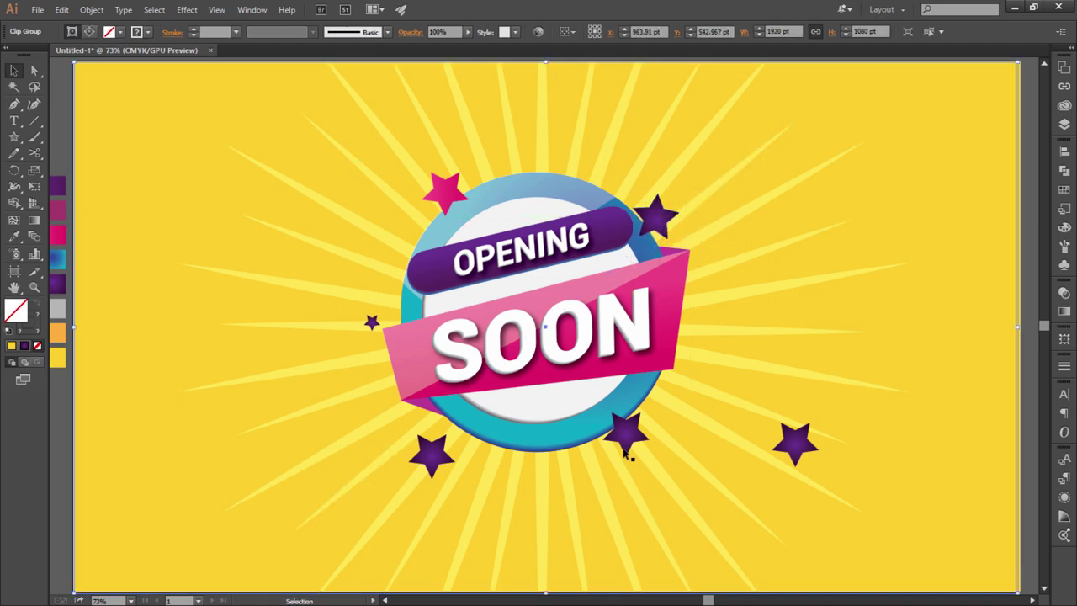
mouse_move(624, 453)
mouse_down()
mouse_move(593, 425)
mouse_move(630, 446)
mouse_move(637, 418)
mouse_up()
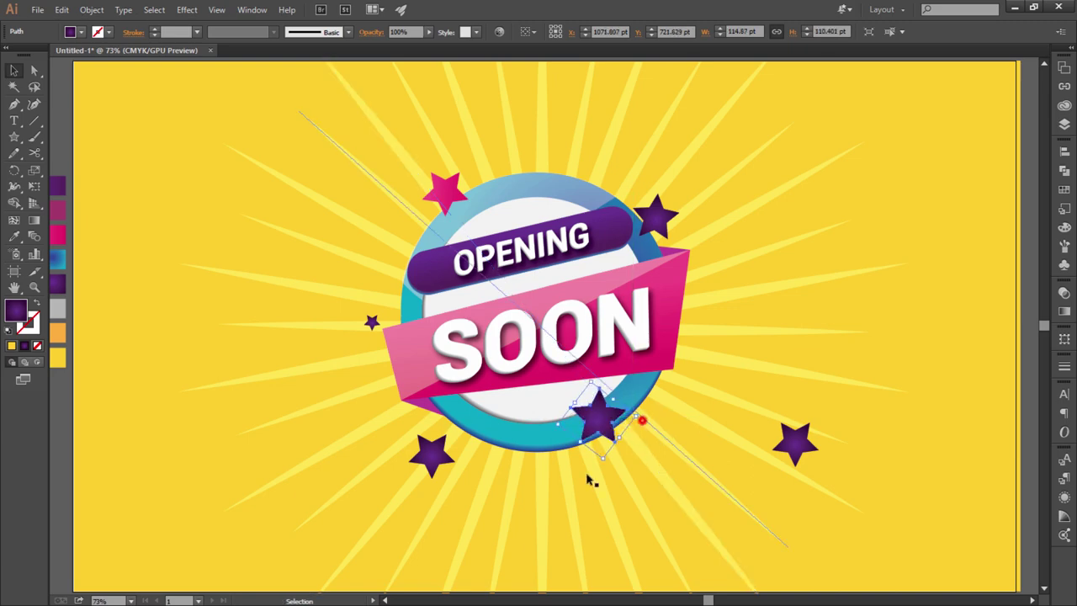
Step: Rotate the bottom-left star about 29 degrees
click(444, 455)
click(451, 479)
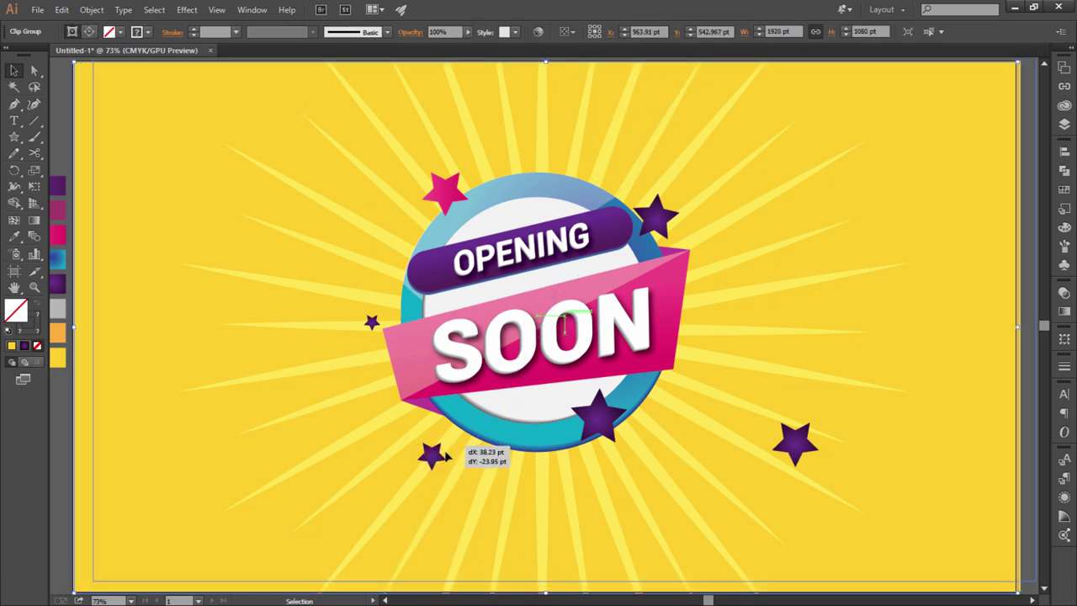
click(220, 475)
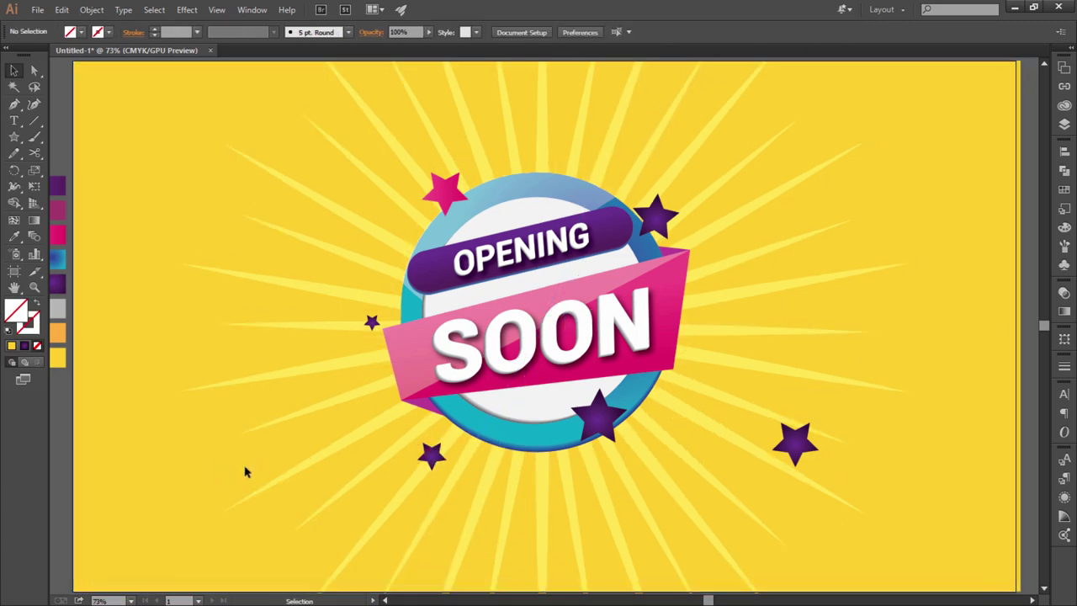
click(432, 454)
drag(455, 468, 440, 448)
Step: Move the big star onto the badge's lower edge and make the small right star pink
click(592, 476)
drag(796, 455, 737, 398)
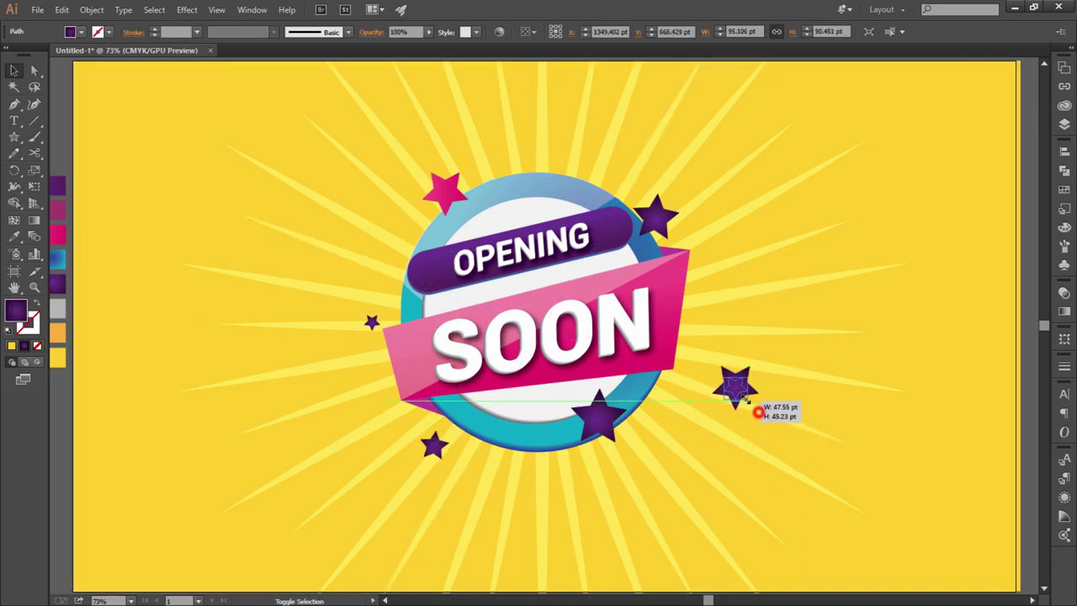
click(752, 411)
click(733, 391)
key(i)
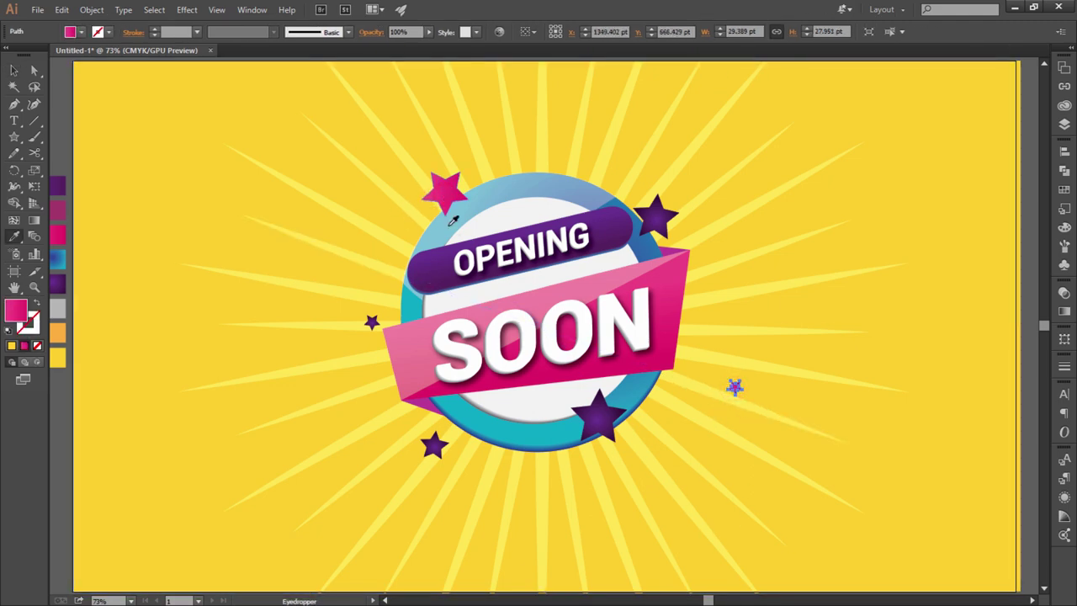
ctrl+click(434, 445)
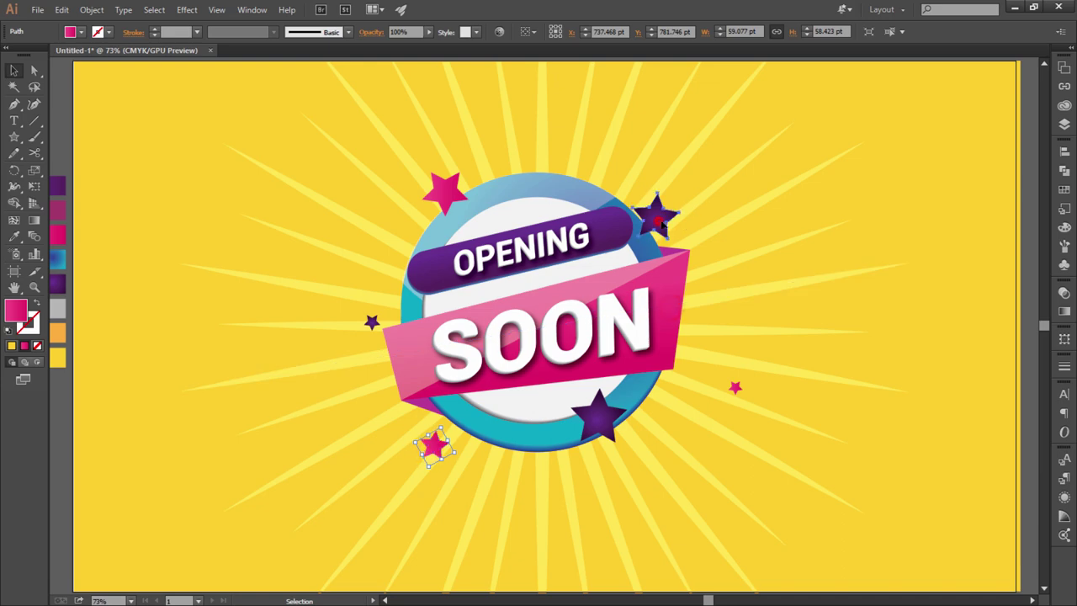
Step: Duplicate the small pink star above the badge's top right, then start selecting all stars
click(659, 217)
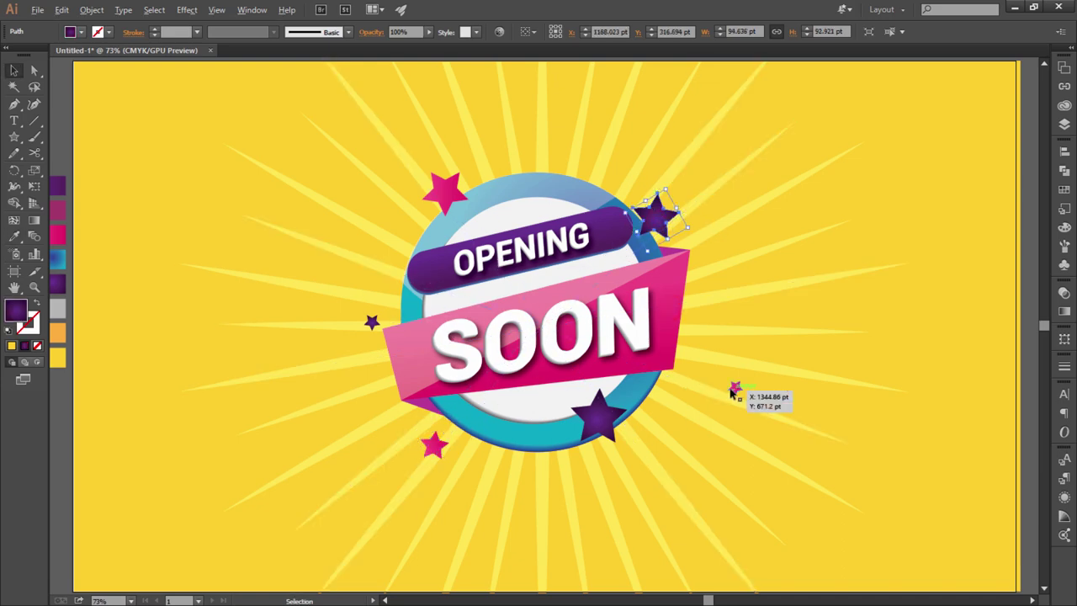
drag(733, 389, 688, 175)
click(764, 177)
click(444, 192)
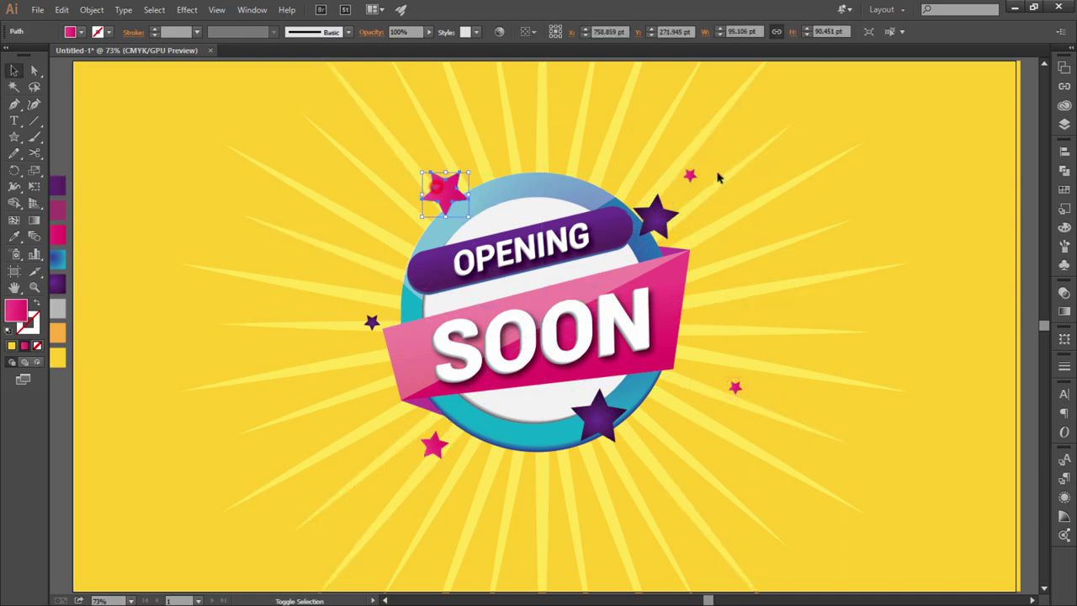
shift+click(691, 175)
shift+click(656, 215)
shift+click(371, 322)
Step: Add the remaining stars to the selection and give them all a Drop Shadow effect
shift+click(433, 444)
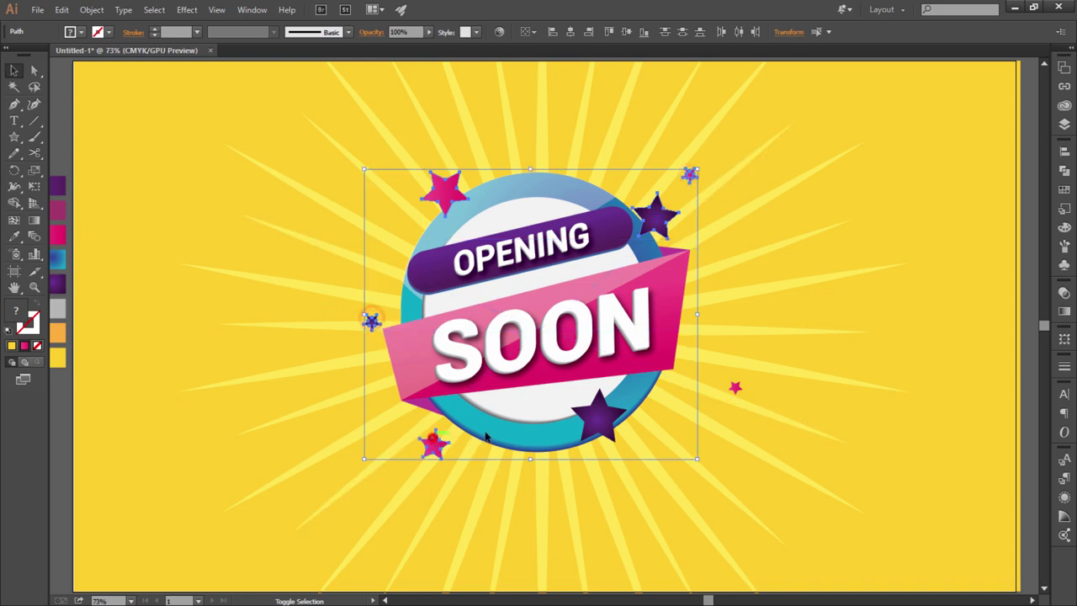
shift+click(600, 414)
shift+click(733, 387)
click(189, 9)
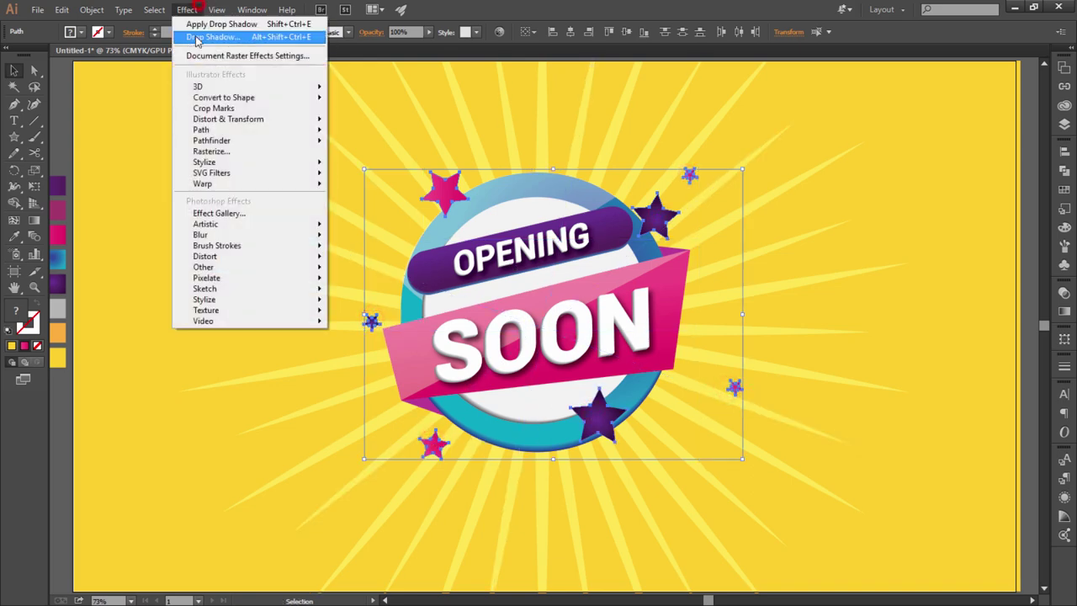
click(244, 37)
click(964, 329)
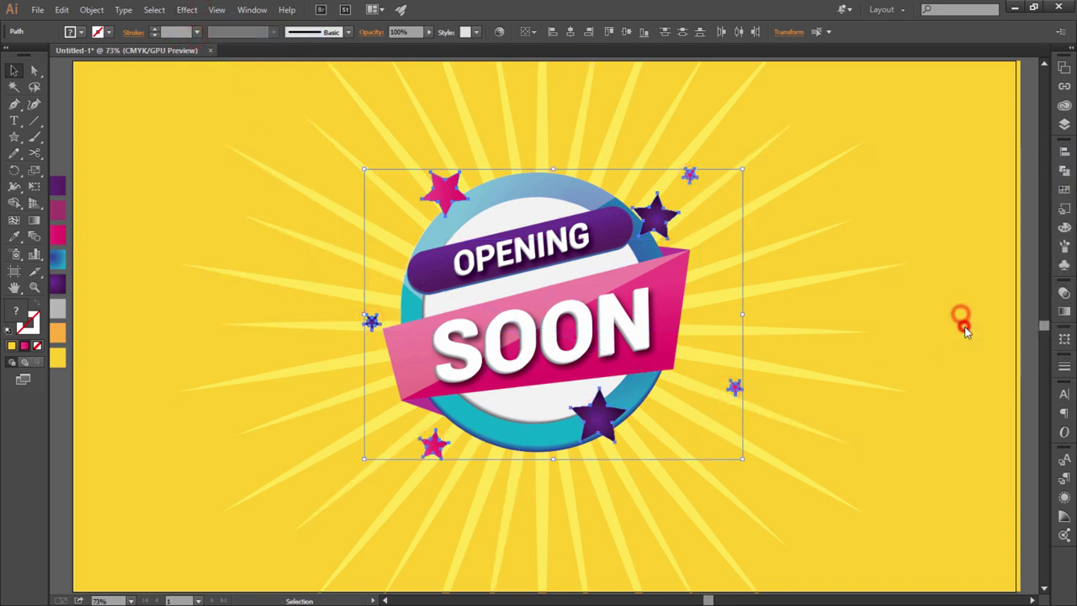
click(839, 345)
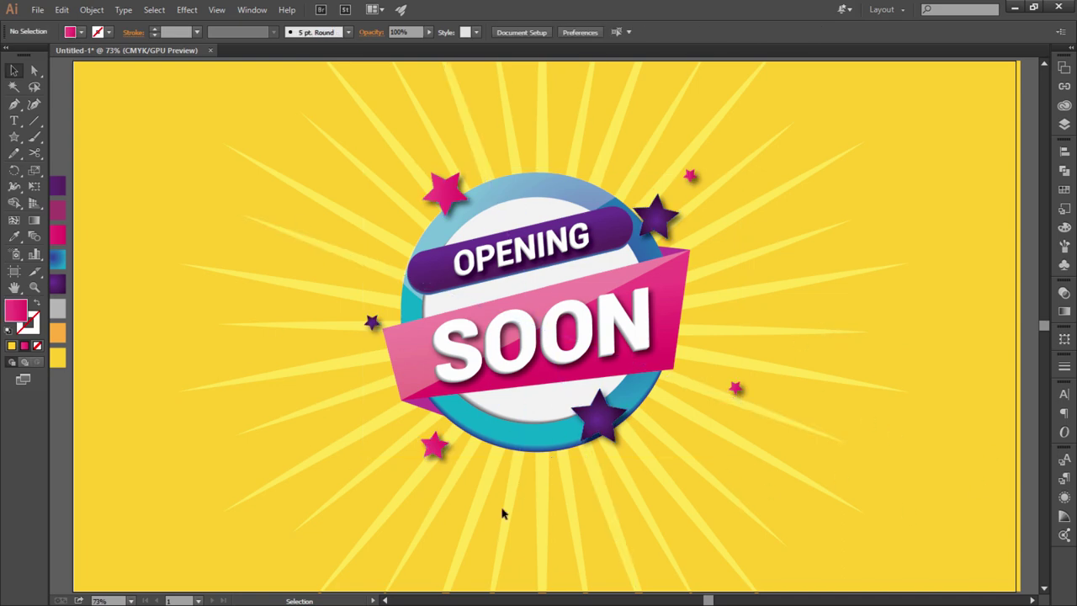